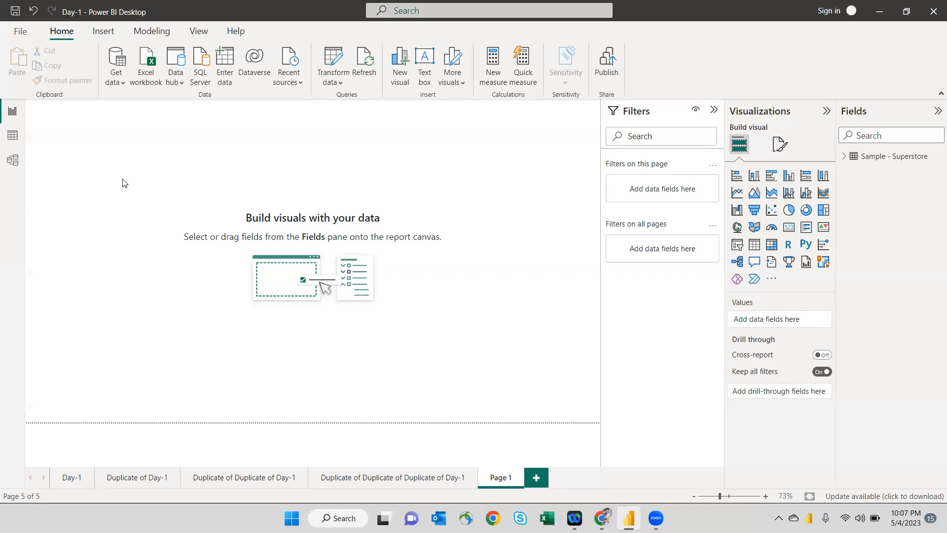
Step: Add a Q&A visual to the empty report page and widen it across the page
double_click(122, 183)
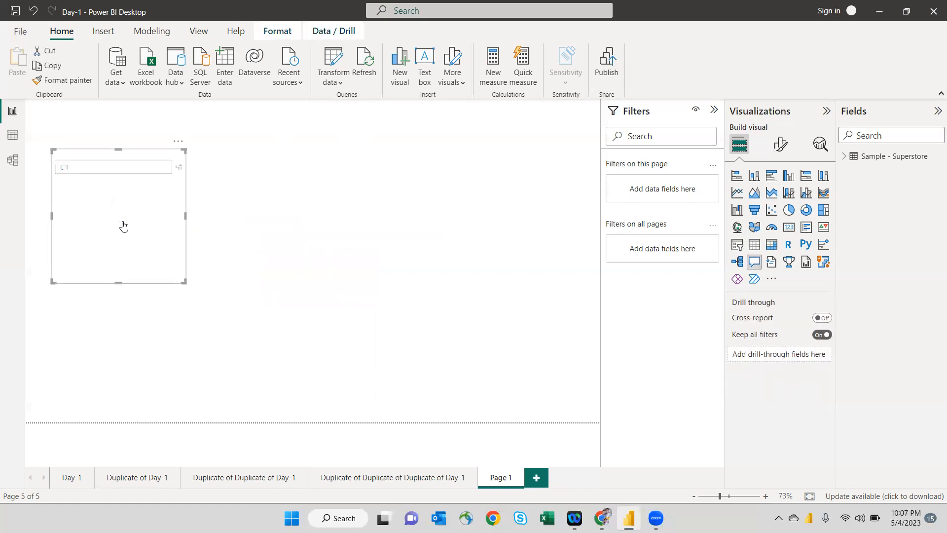
drag(184, 283, 584, 321)
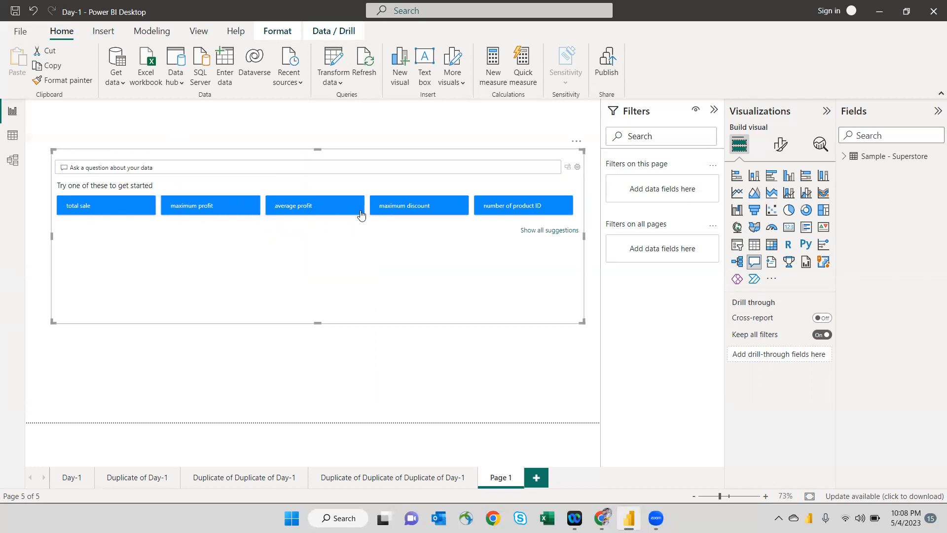
Step: Try the suggested question "total sale" from the full suggestion list, and clear the question
click(536, 231)
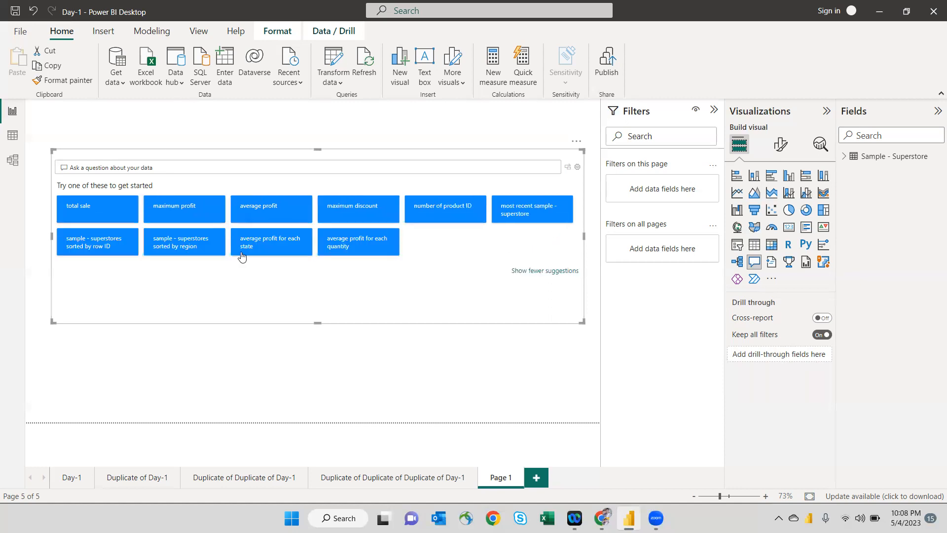
click(82, 219)
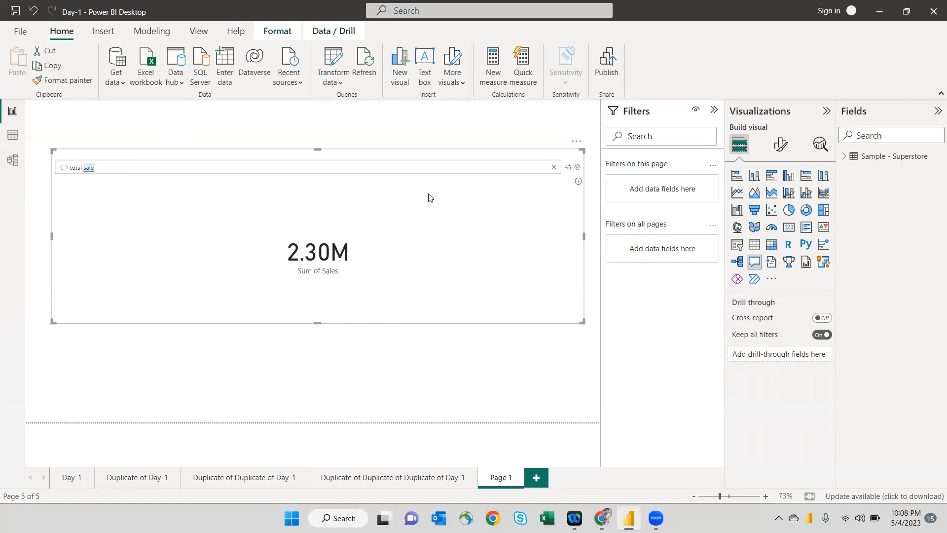
key(BackSpace)
key(BackSpace)
key(BackSpace)
key(BackSpace)
key(BackSpace)
key(BackSpace)
key(BackSpace)
key(BackSpace)
key(BackSpace)
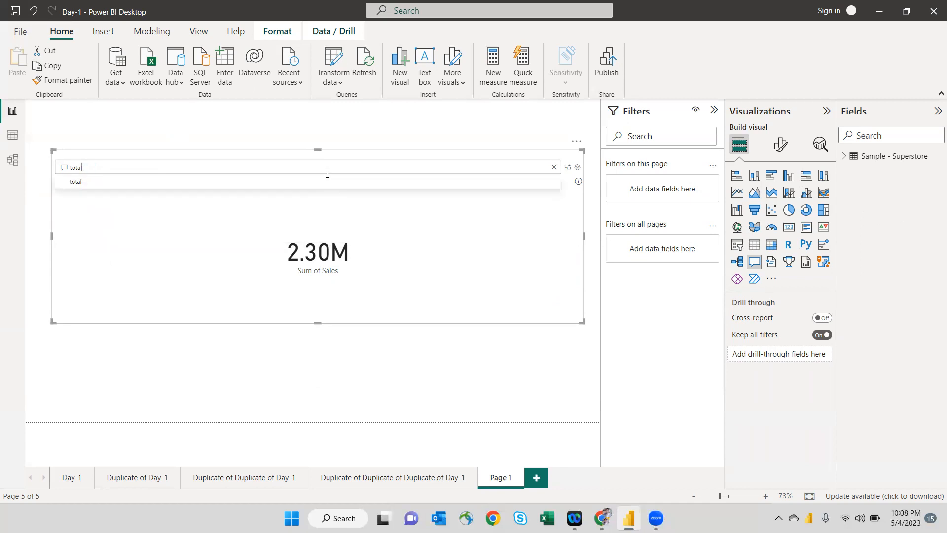
key(BackSpace)
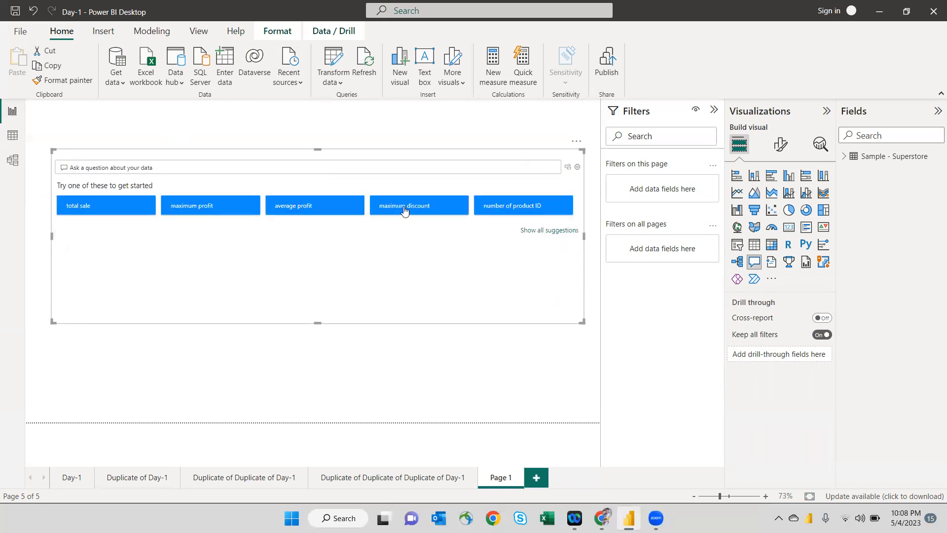
Step: Try the suggested question "average profit for each state" from the full suggestion list, and clear the question
click(565, 231)
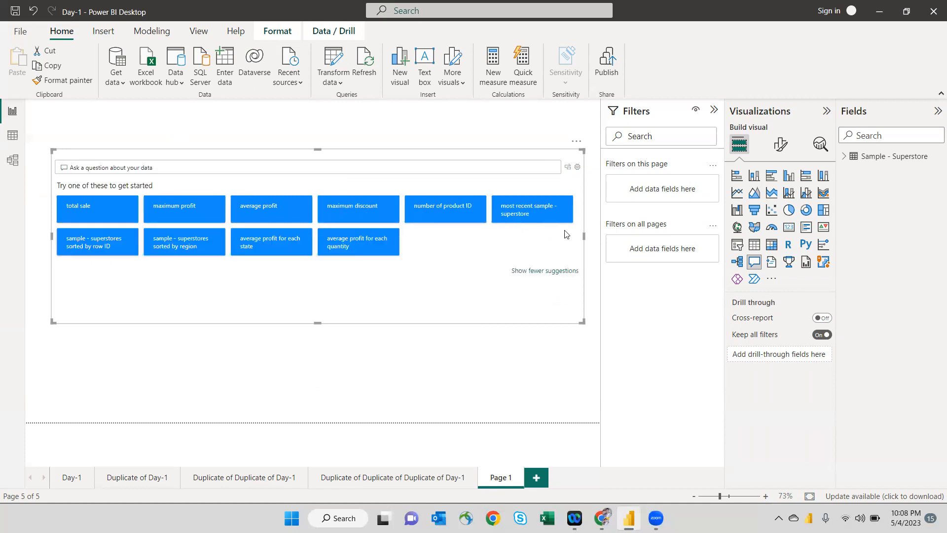
click(261, 251)
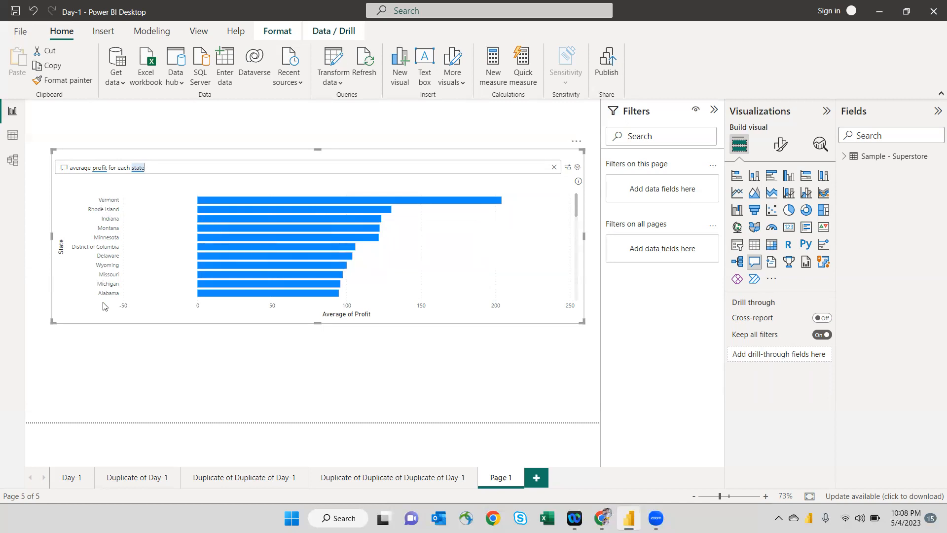
mouse_move(470, 206)
key(BackSpace)
key(BackSpace)
key(BackSpace)
key(BackSpace)
key(BackSpace)
key(BackSpace)
key(BackSpace)
key(BackSpace)
key(BackSpace)
key(BackSpace)
key(BackSpace)
key(BackSpace)
key(BackSpace)
key(BackSpace)
key(BackSpace)
key(BackSpace)
key(BackSpace)
key(BackSpace)
key(BackSpace)
key(BackSpace)
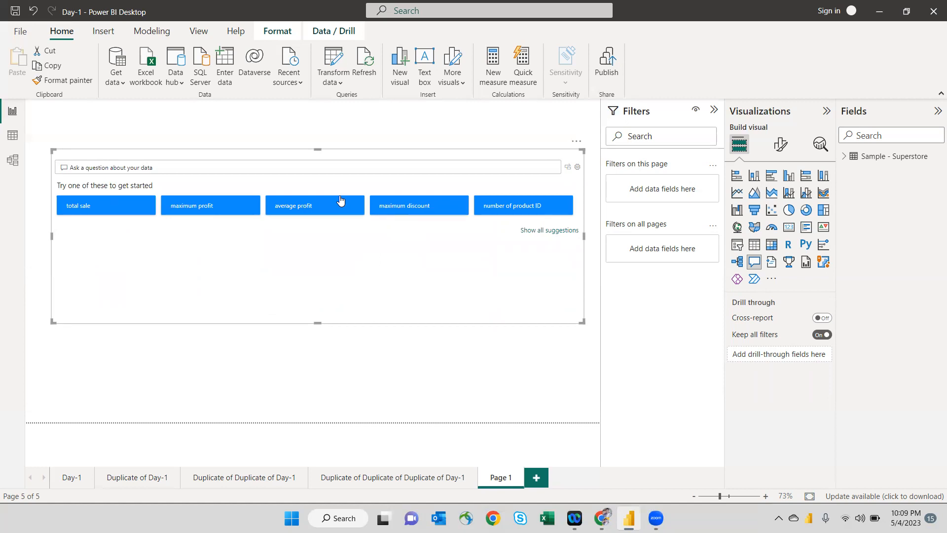
Step: Ask the Q&A visual the question "Total sales by region"
text(Total sal)
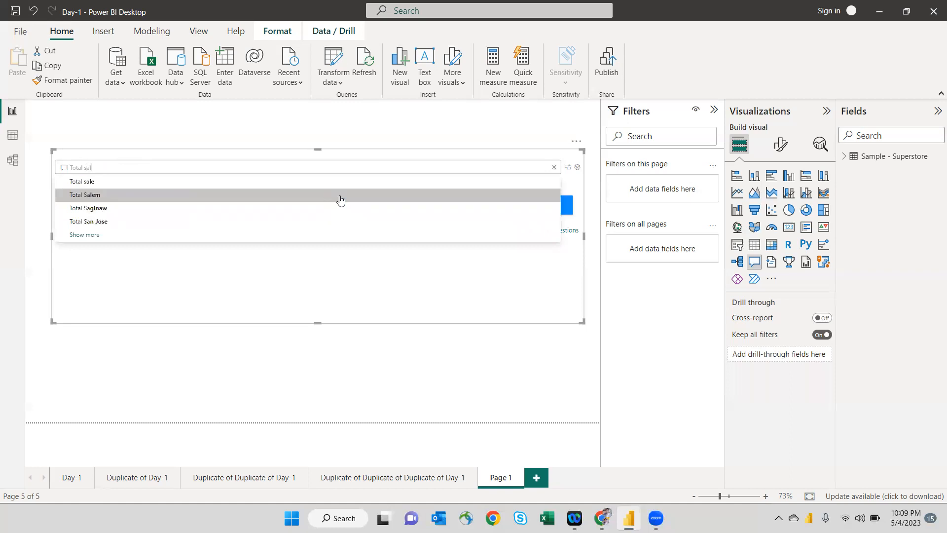
text(es by )
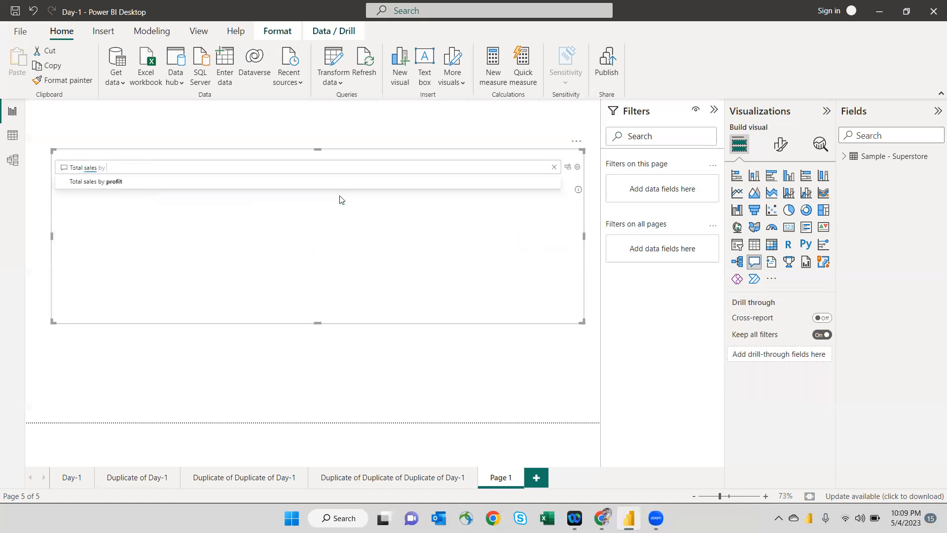
text(region)
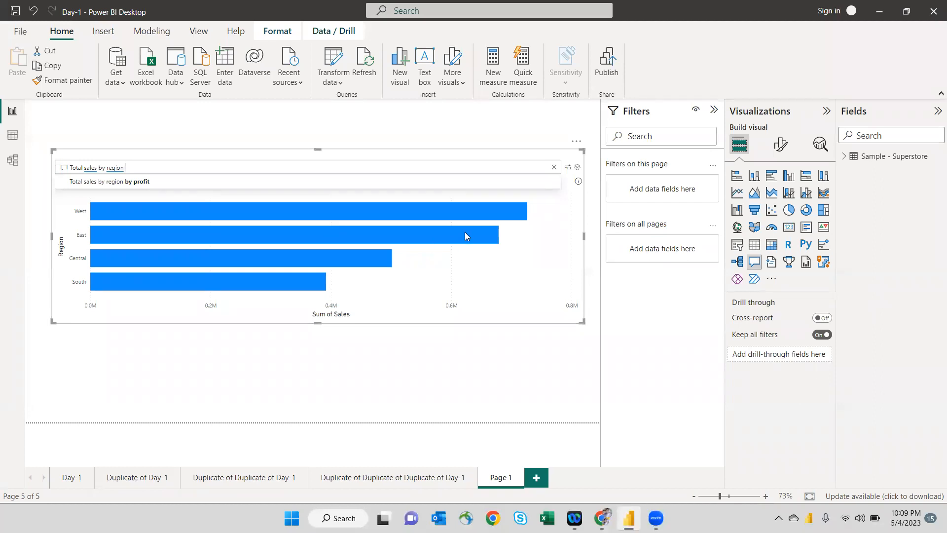
Step: Extend the question to "Total sales by region in pie" and convert the Q&A result into a standard visual
mouse_move(522, 218)
text(pi)
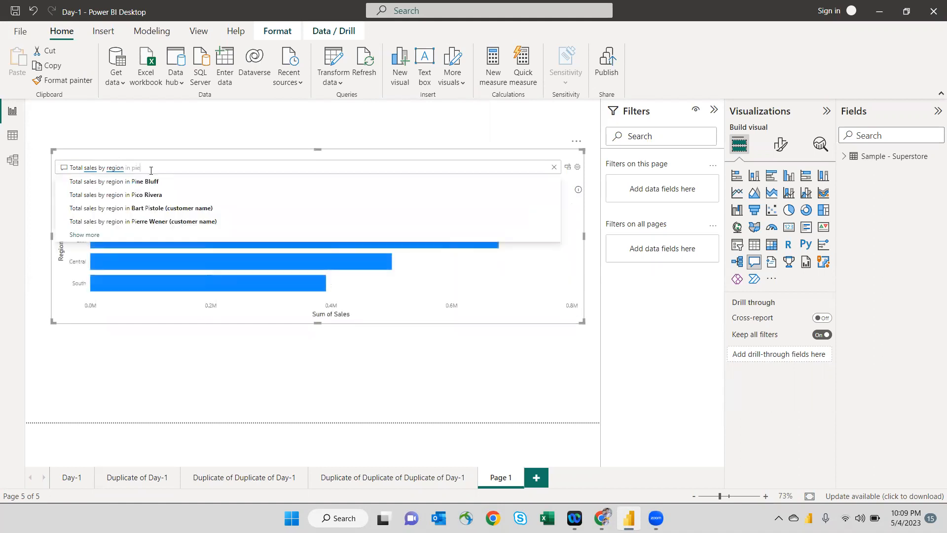
text(e cha)
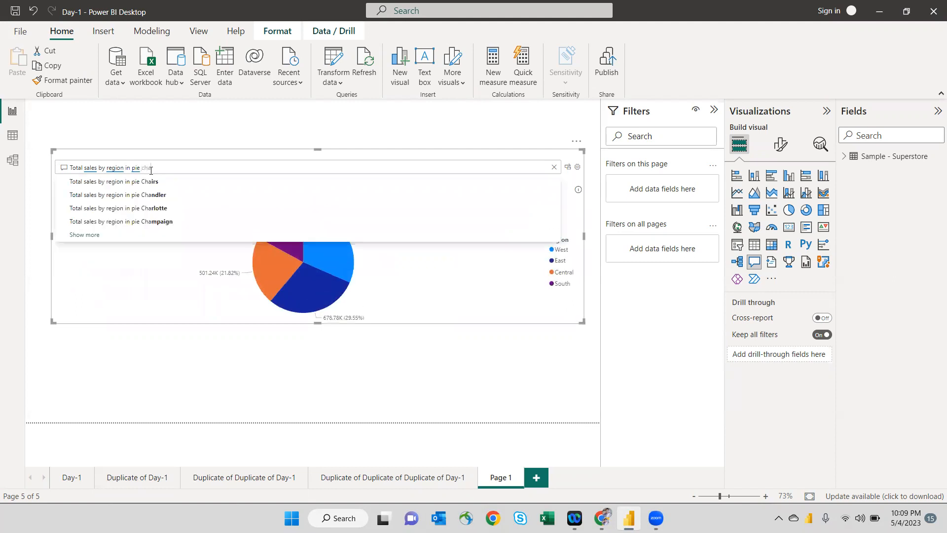
key(BackSpace)
key(BackSpace)
key(BackSpace)
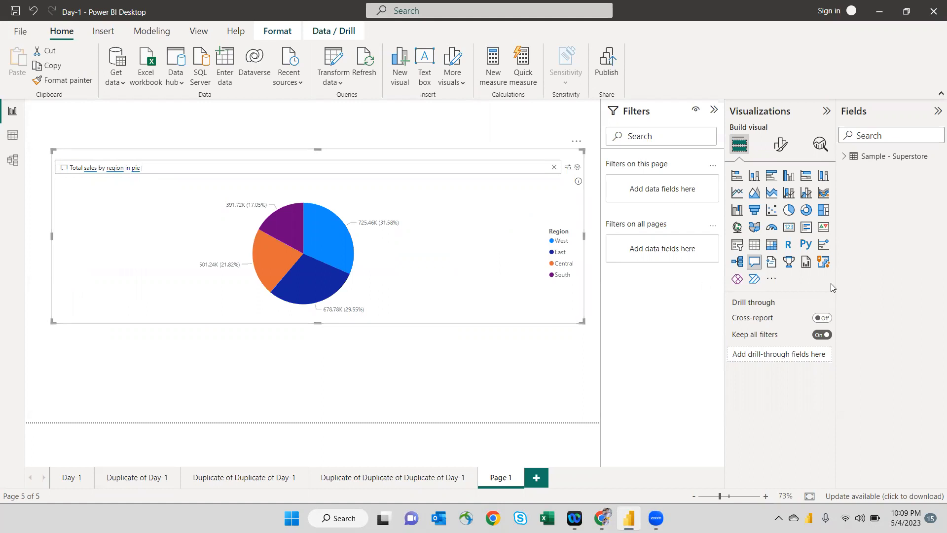
click(566, 169)
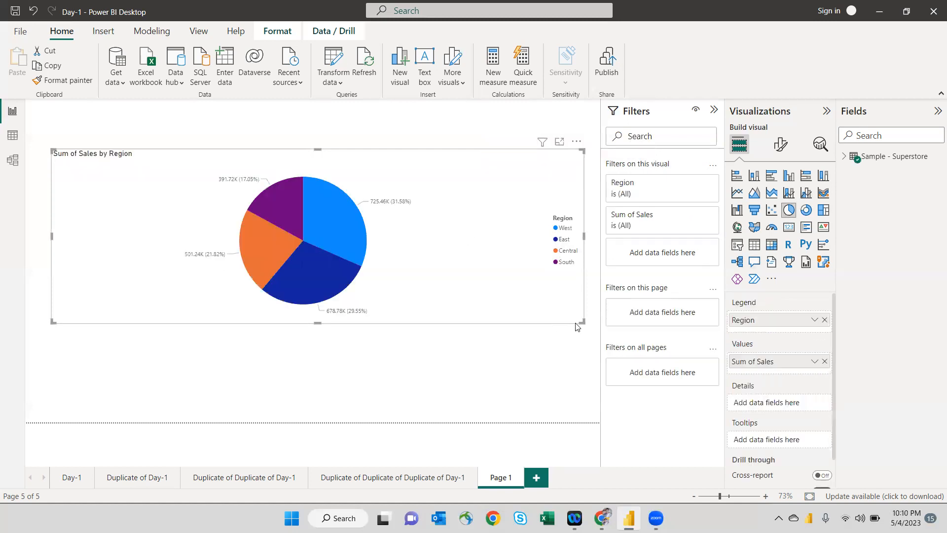
Step: Shrink the Sum of Sales by Region pie chart and place it in the lower-left corner of the report page
drag(582, 322, 262, 353)
drag(254, 317, 227, 387)
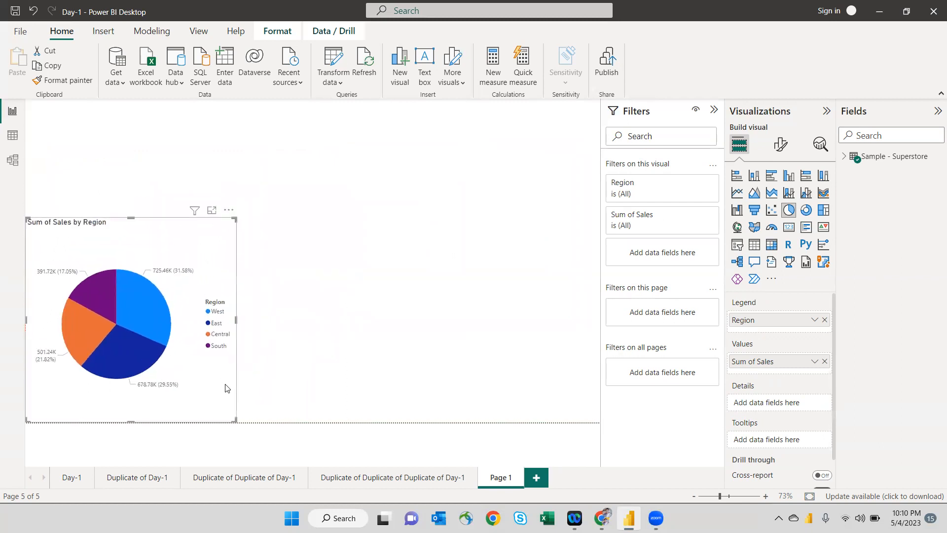
drag(236, 217, 252, 258)
drag(252, 339, 231, 344)
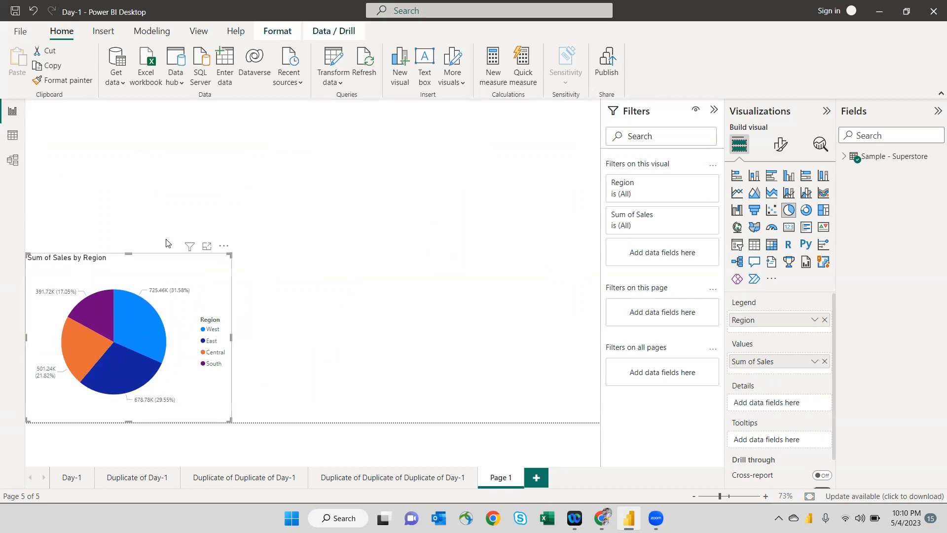
drag(230, 254, 235, 289)
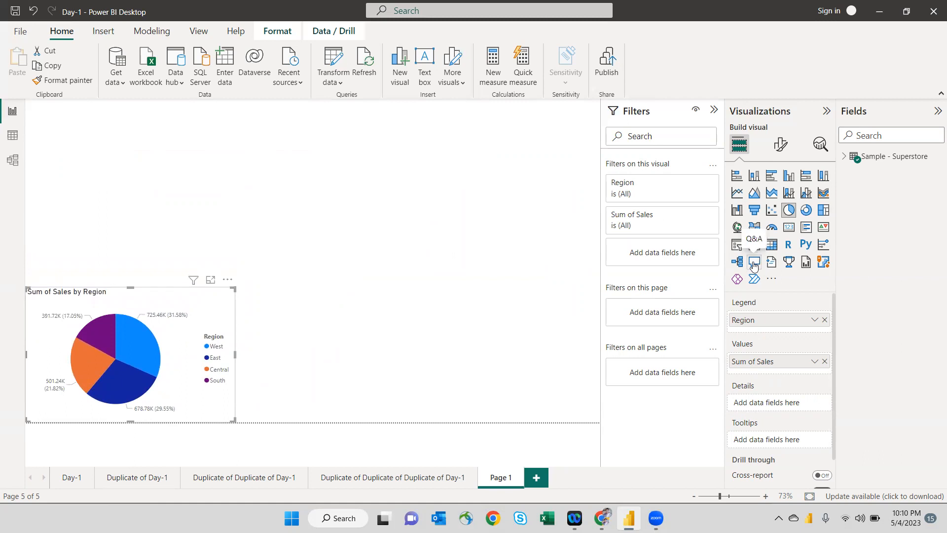
Step: Switch the pie chart to a Q&A visual and convert it back into a standard pie chart
click(754, 265)
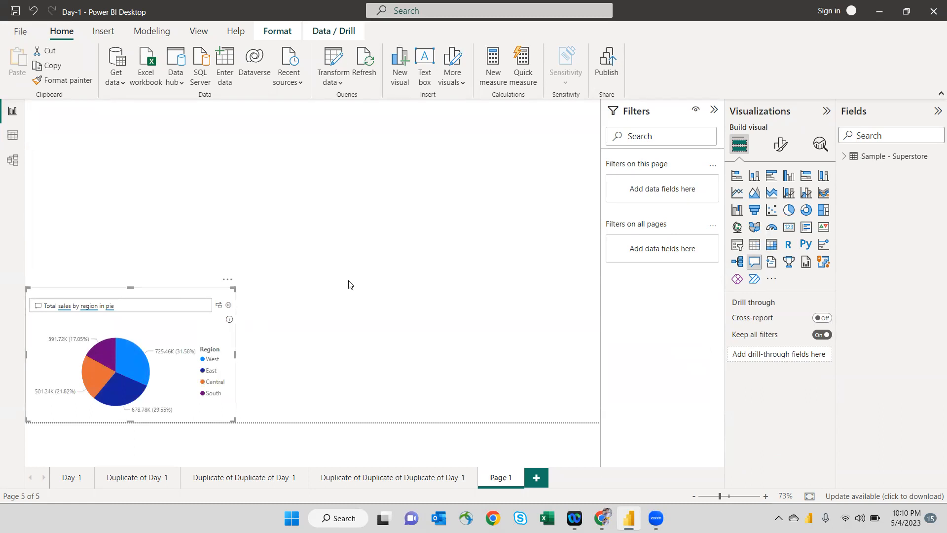
click(219, 305)
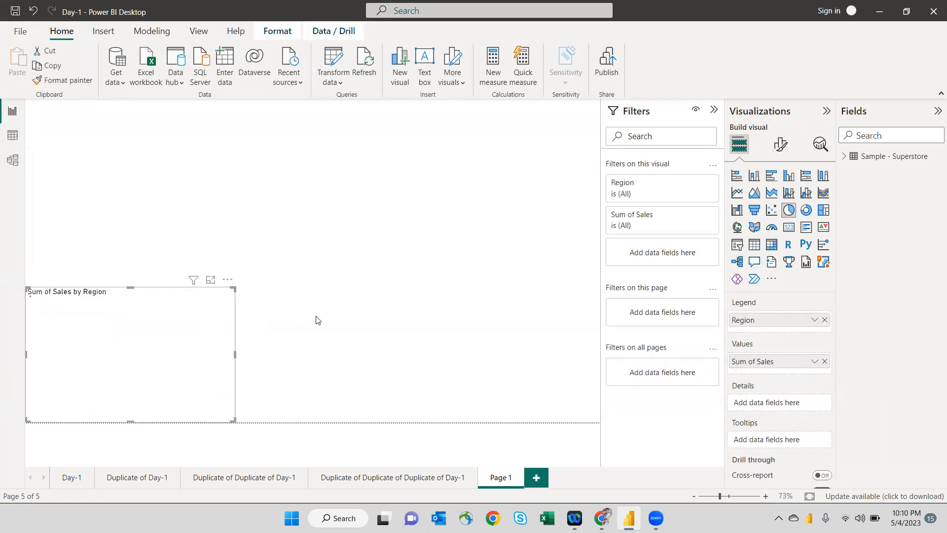
Step: Add a second Q&A visual on the empty canvas and enlarge it to the right of the pie chart
click(481, 267)
double_click(481, 267)
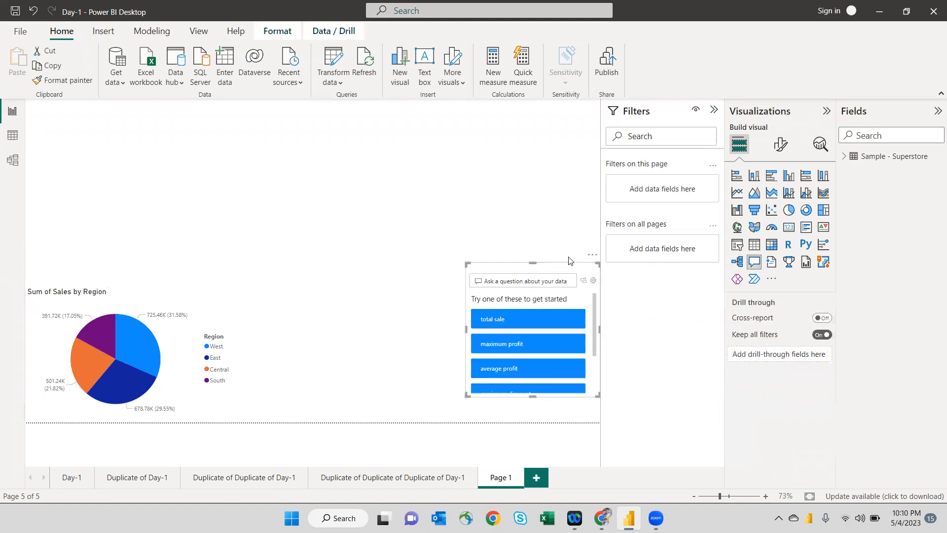
click(444, 205)
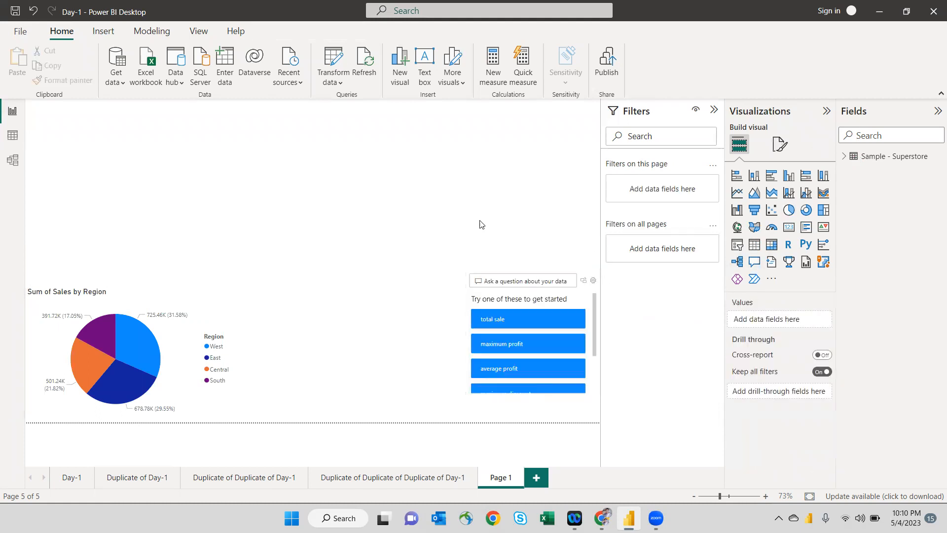
click(524, 267)
drag(517, 268, 408, 241)
drag(447, 298, 576, 376)
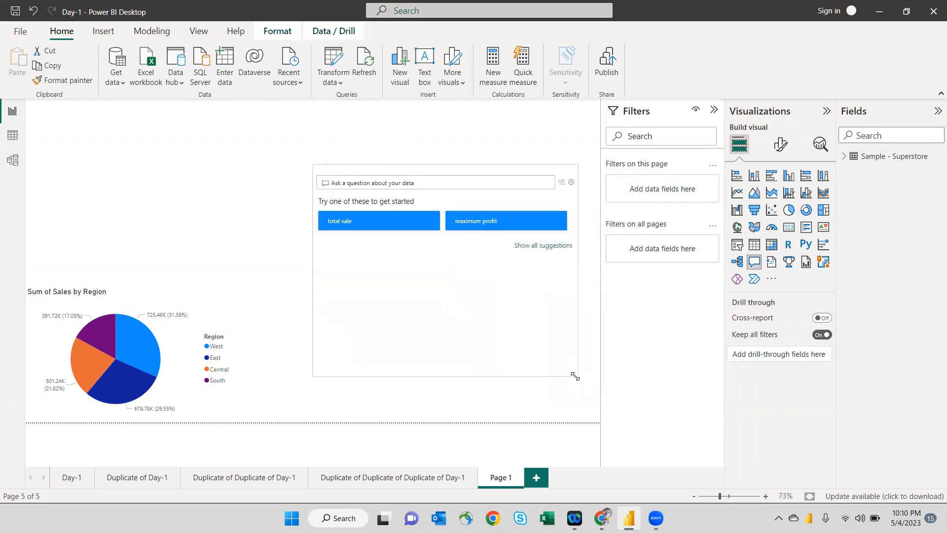
Step: Ask the new Q&A visual the question "total sales by date in area"
click(426, 188)
text(tota)
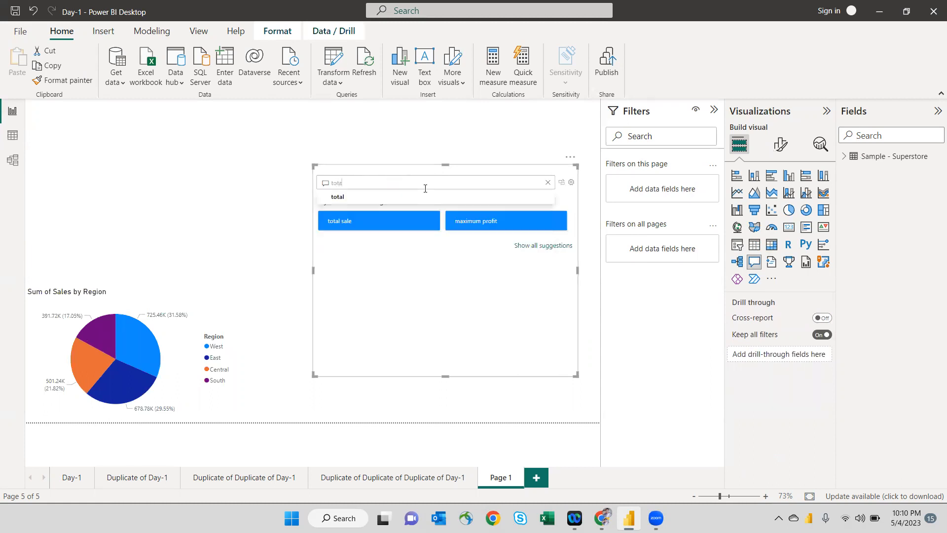
text(l sales b)
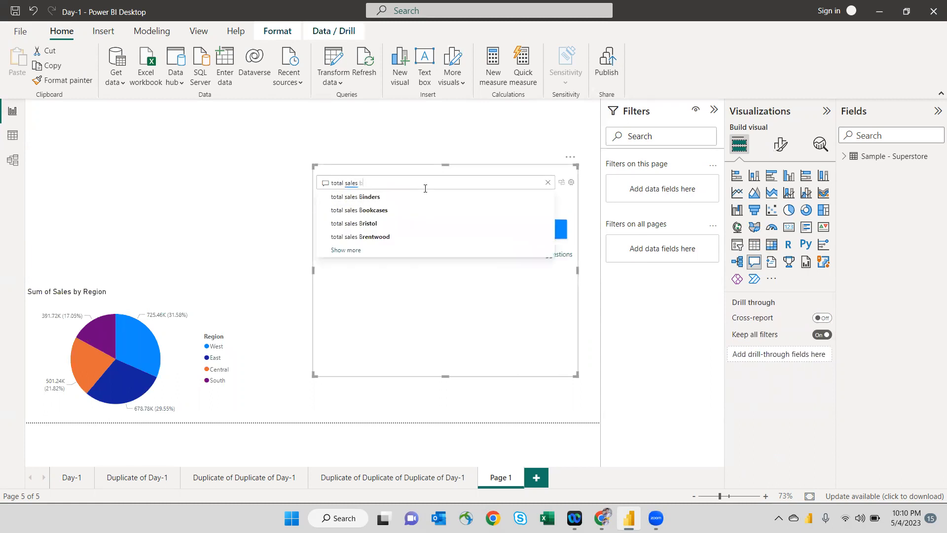
text(y date )
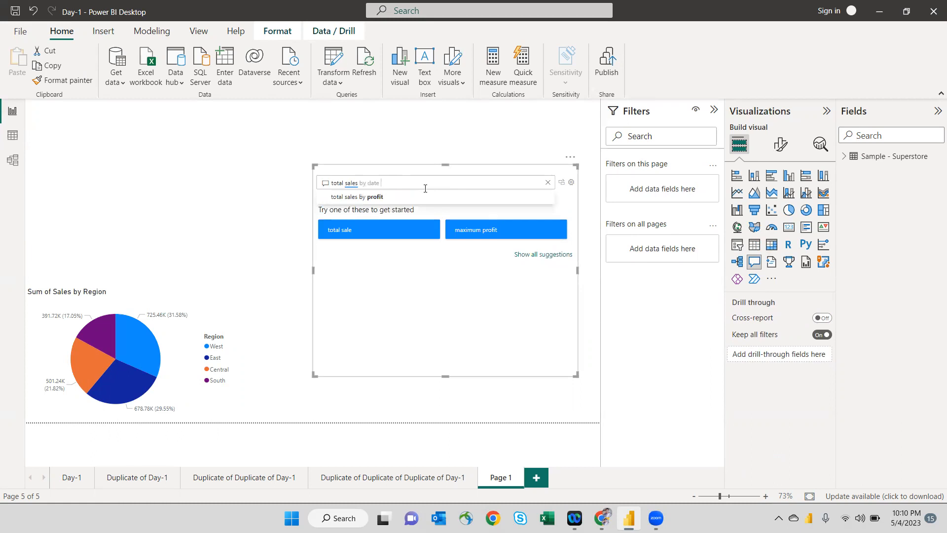
text(in are)
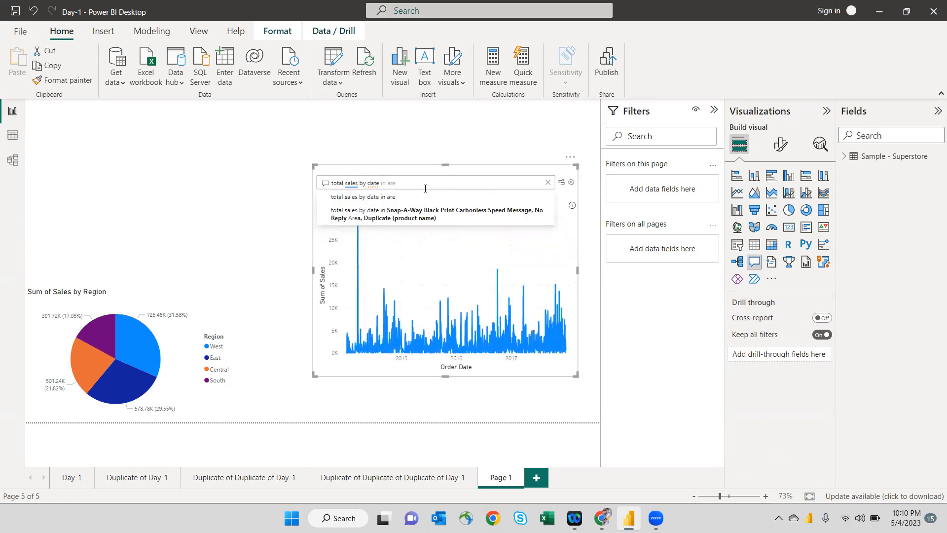
text(a)
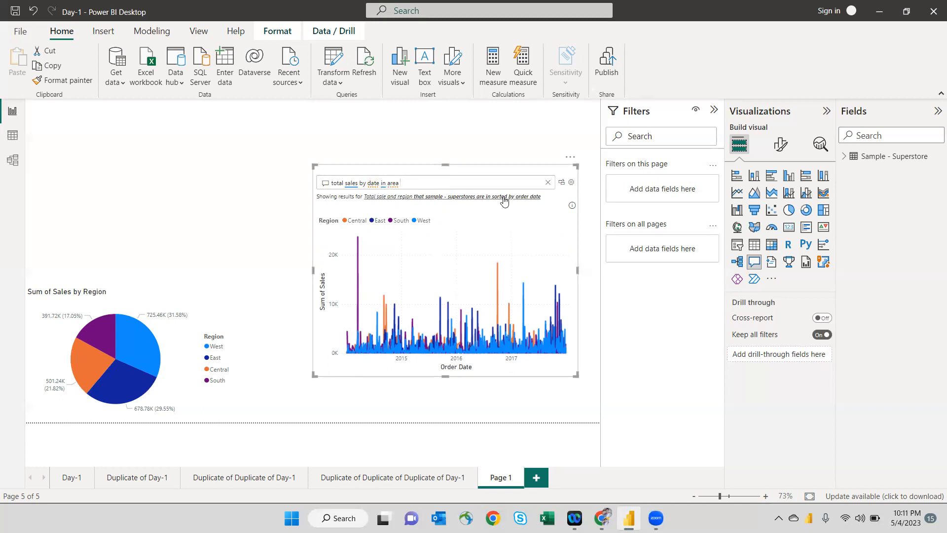
Step: Widen the Q&A visual towards the pie chart and complete its question as "total sales by date in area chart"
drag(313, 375, 245, 344)
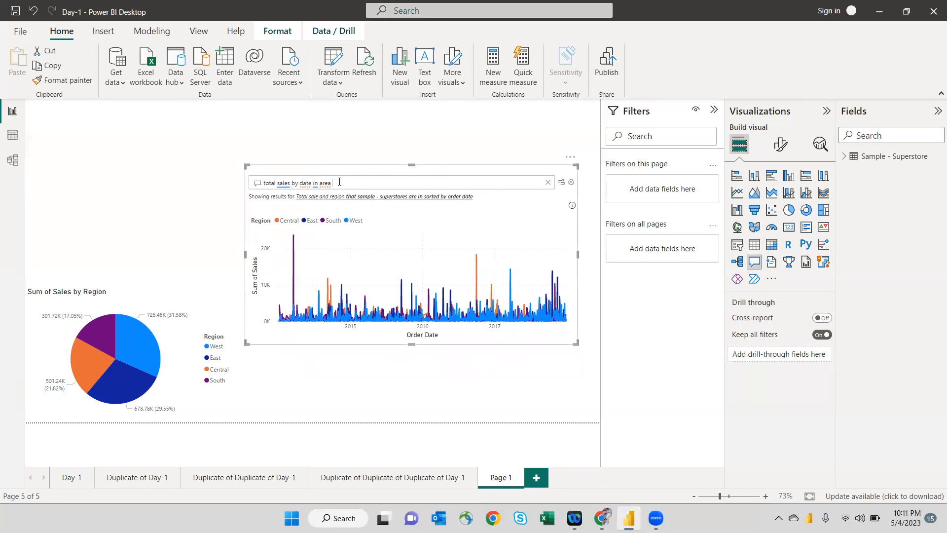
text(rr)
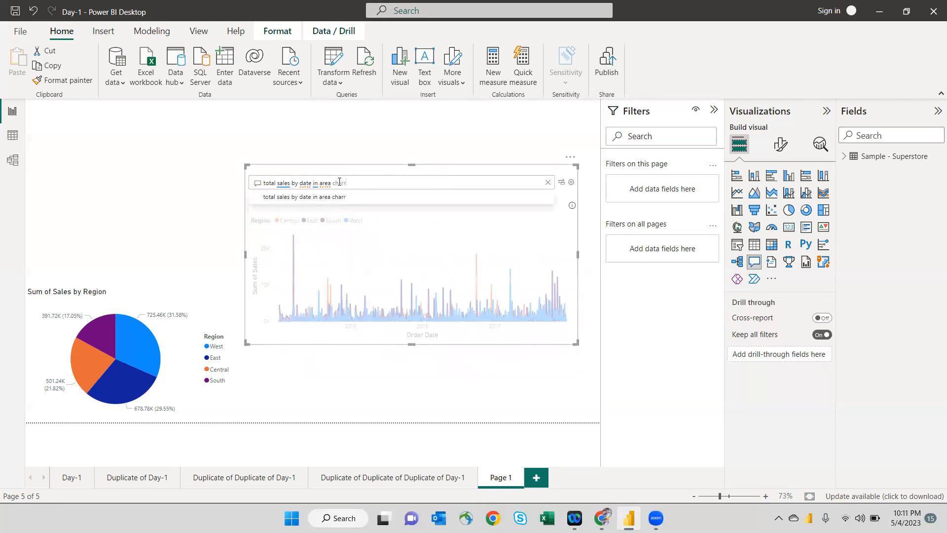
key(BackSpace)
text(t)
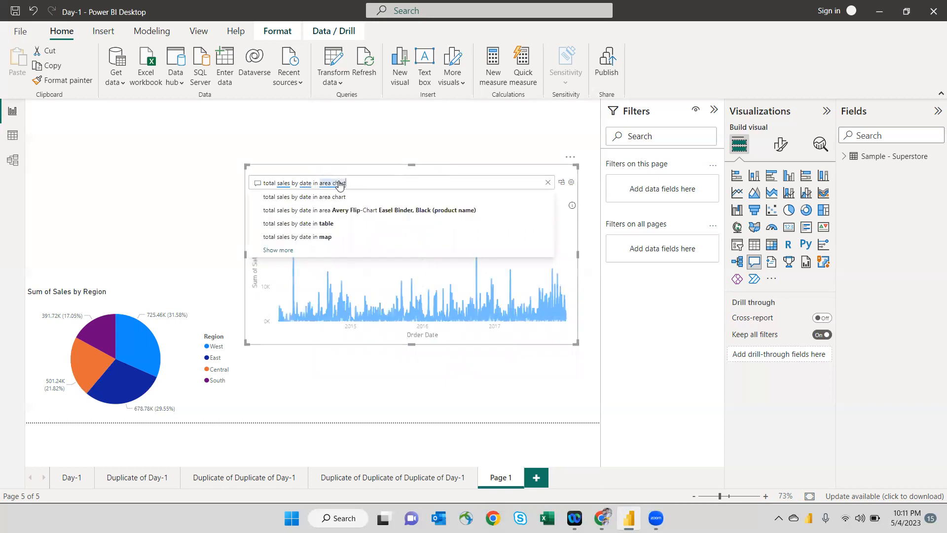
key(Return)
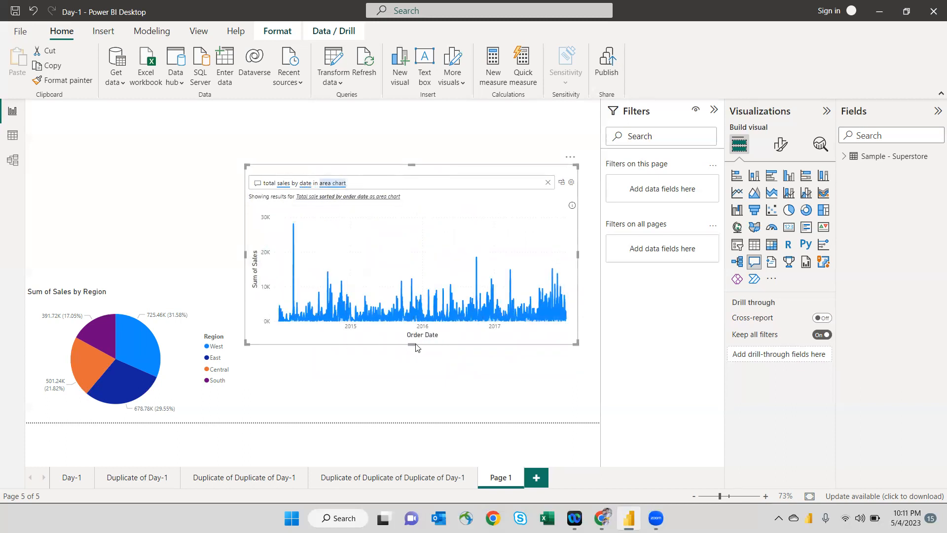
Step: Make the Q&A visual taller and convert its area chart result into a standard visual
drag(413, 344, 418, 399)
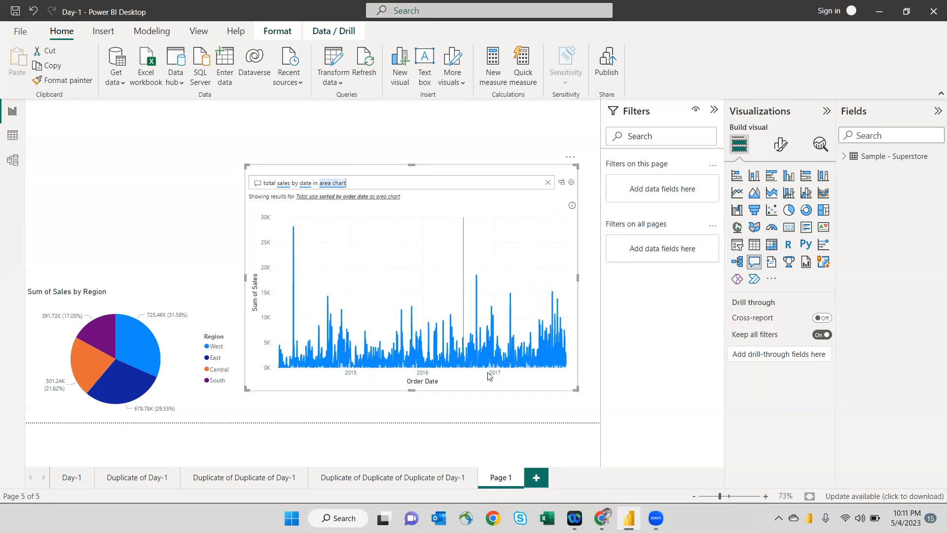
click(561, 182)
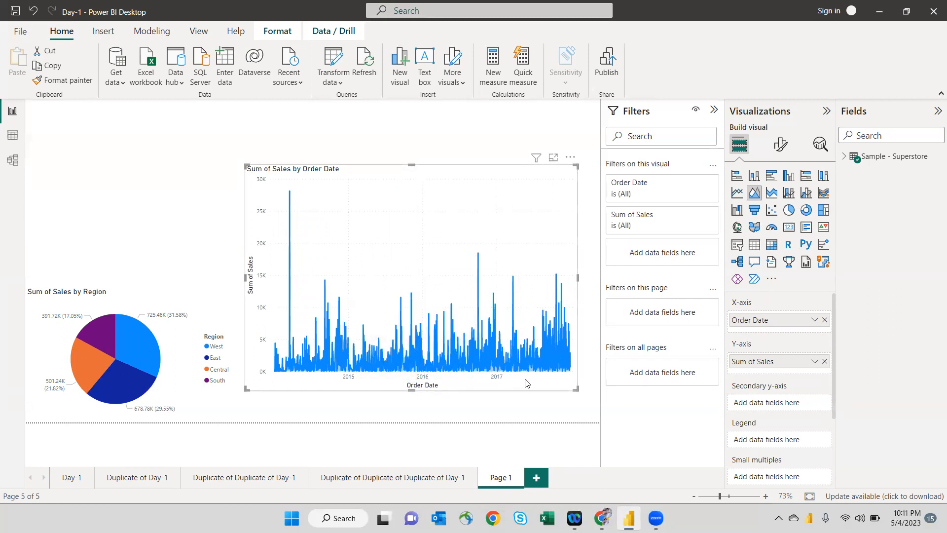
Step: Set the area chart's X-axis type to Categorical and browse along its order dates
click(816, 321)
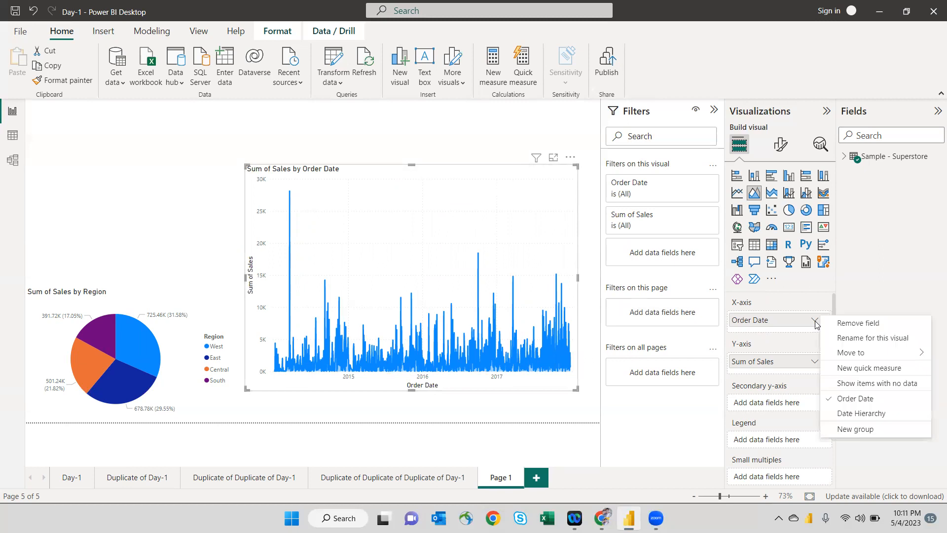
click(817, 282)
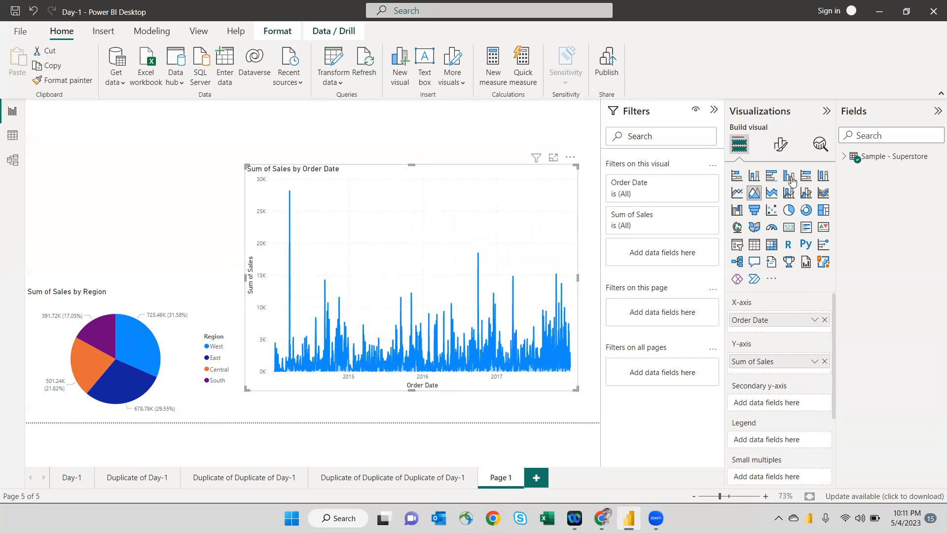
click(780, 145)
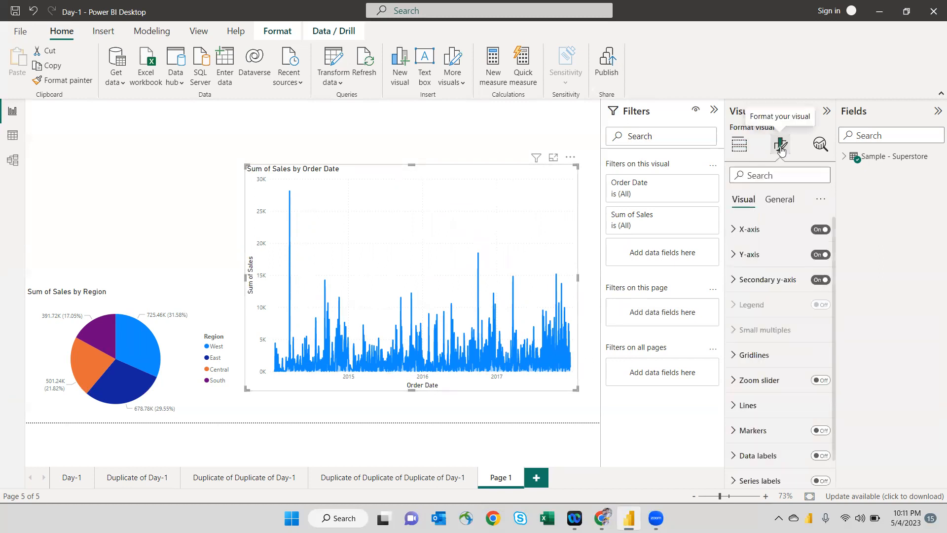
click(734, 232)
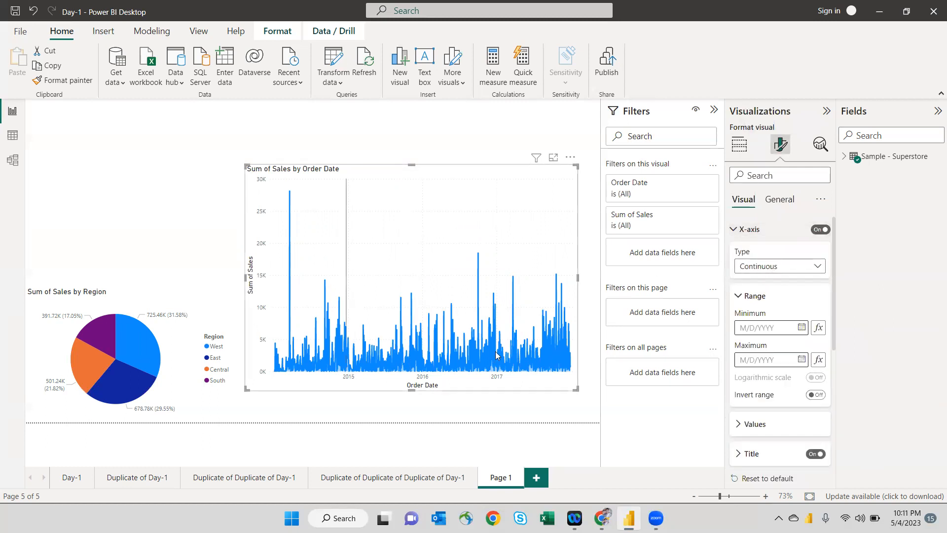
click(802, 271)
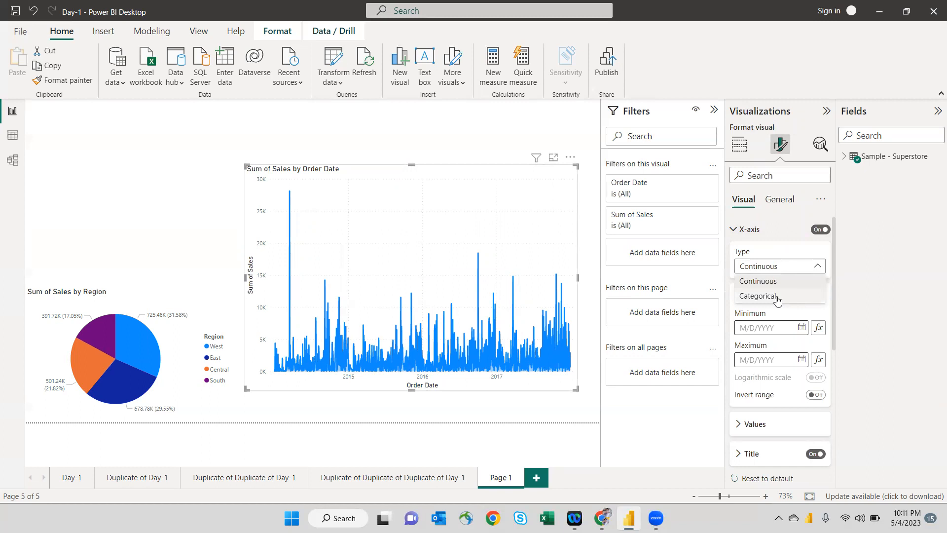
click(777, 298)
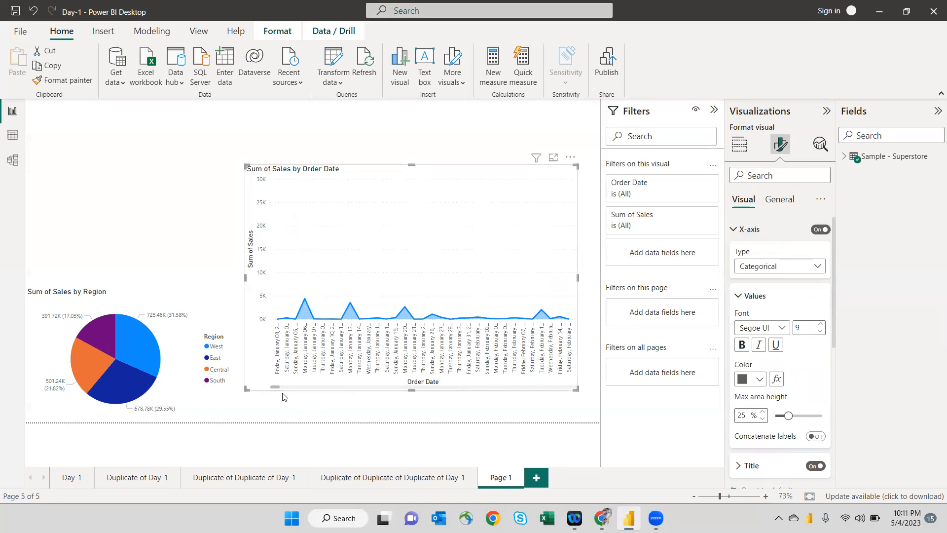
drag(377, 369, 575, 375)
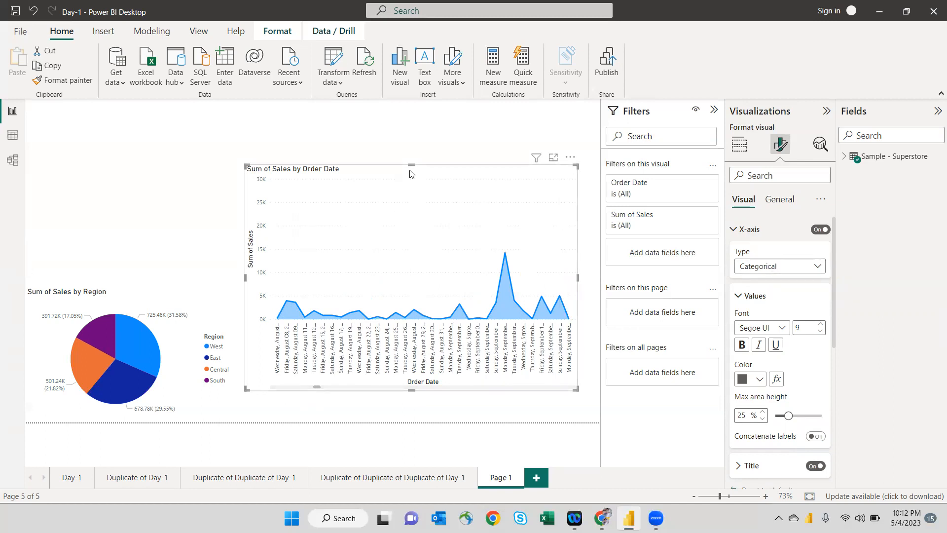
Step: Shrink the area chart and place it directly above the pie chart, flush with the page edge
drag(499, 167, 290, 105)
drag(291, 250, 239, 267)
drag(46, 171, 35, 171)
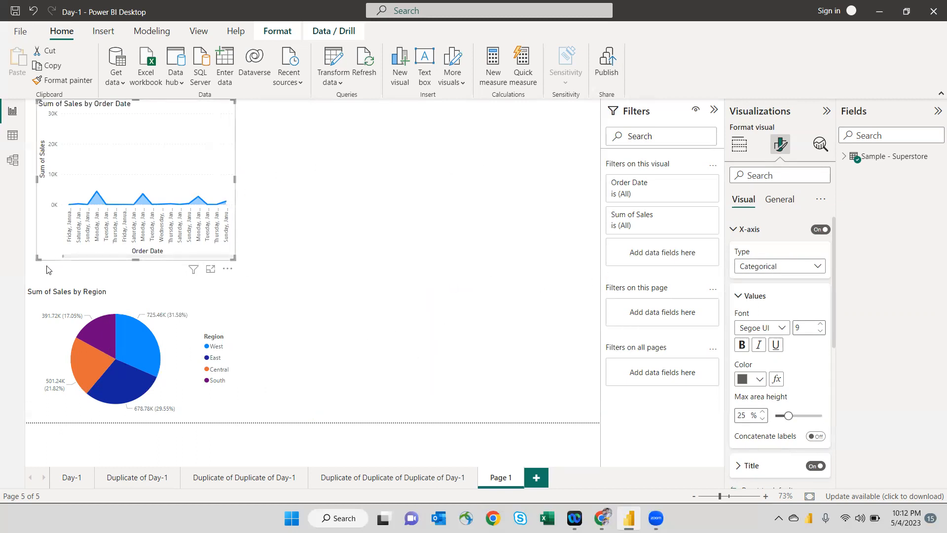
drag(38, 258, 11, 255)
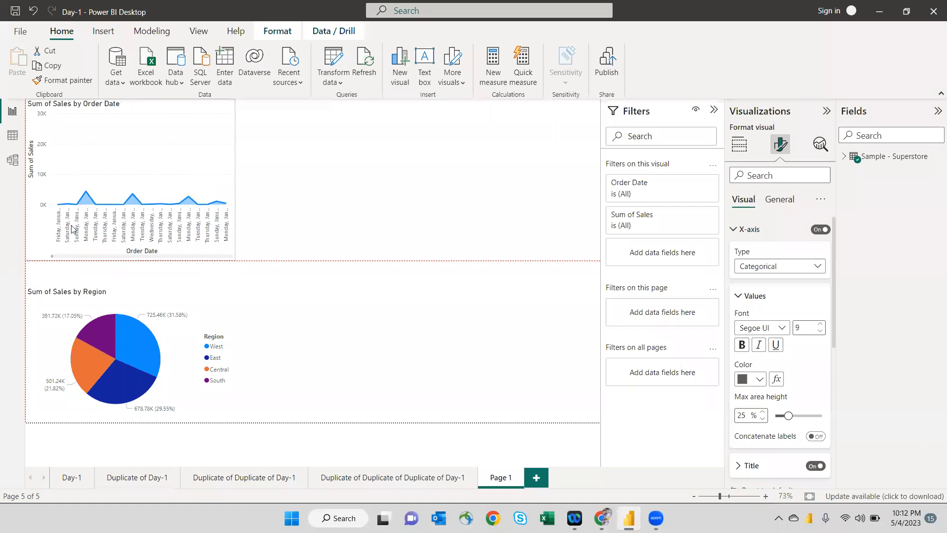
click(130, 142)
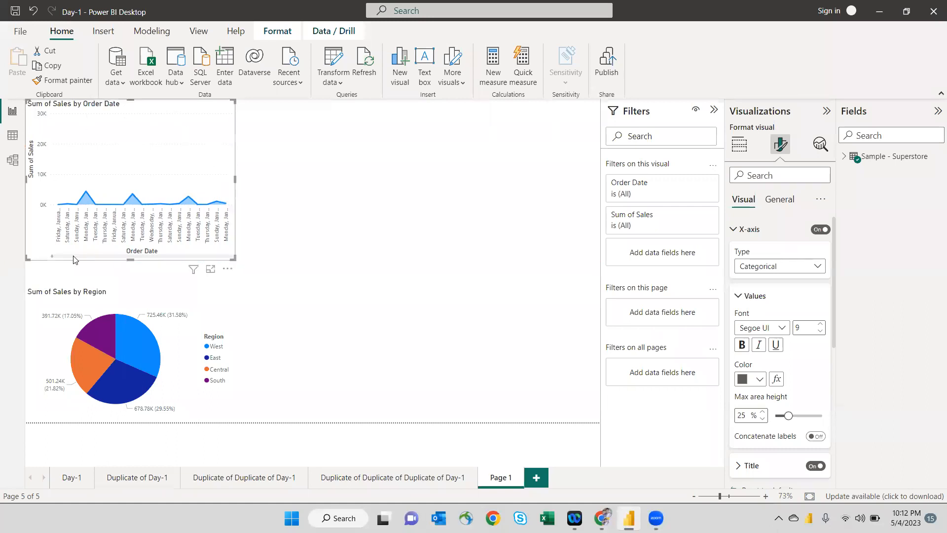
Step: Change the area chart into a Q&A visual and convert its result back into a standard visual
click(743, 152)
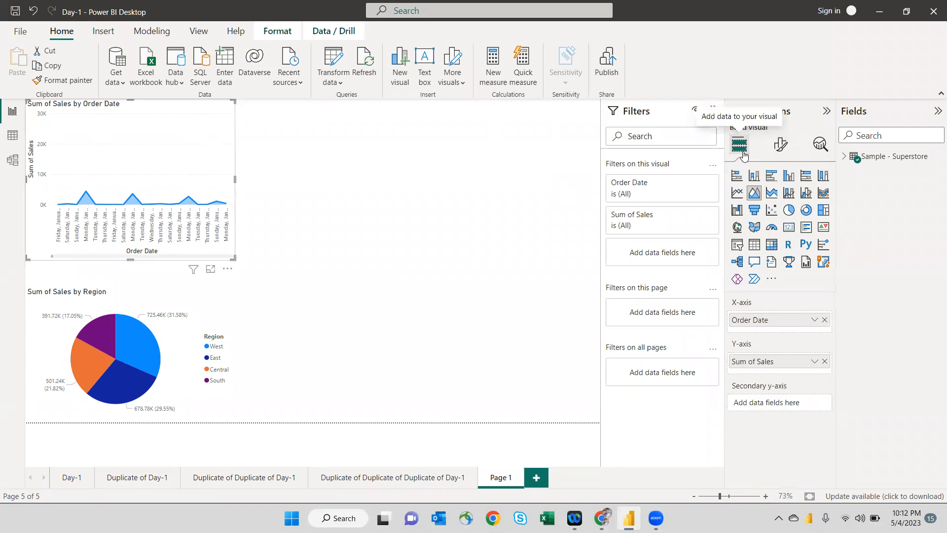
click(755, 262)
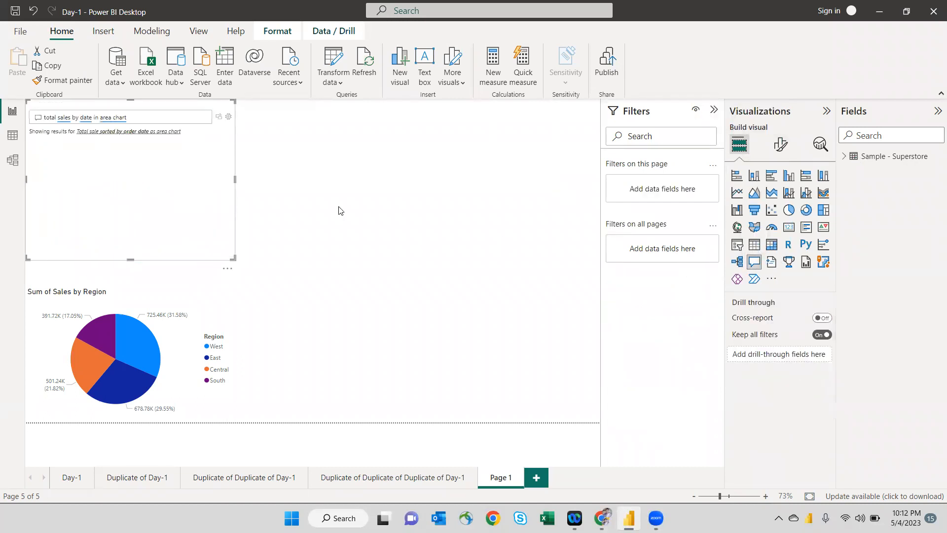
click(400, 221)
click(219, 117)
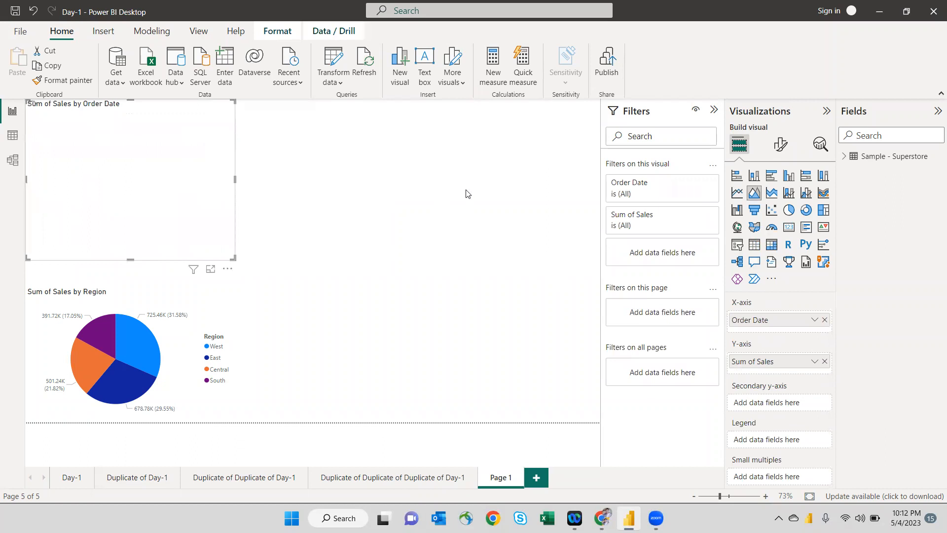
Step: Add an enlarged Q&A visual beside the area chart and choose the suggested question "average profit for each state"
double_click(412, 201)
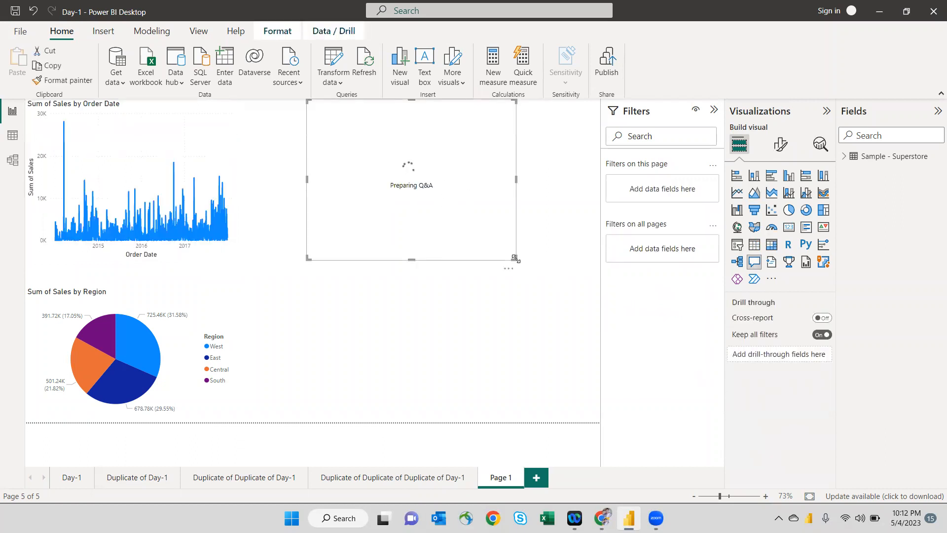
drag(514, 258, 607, 370)
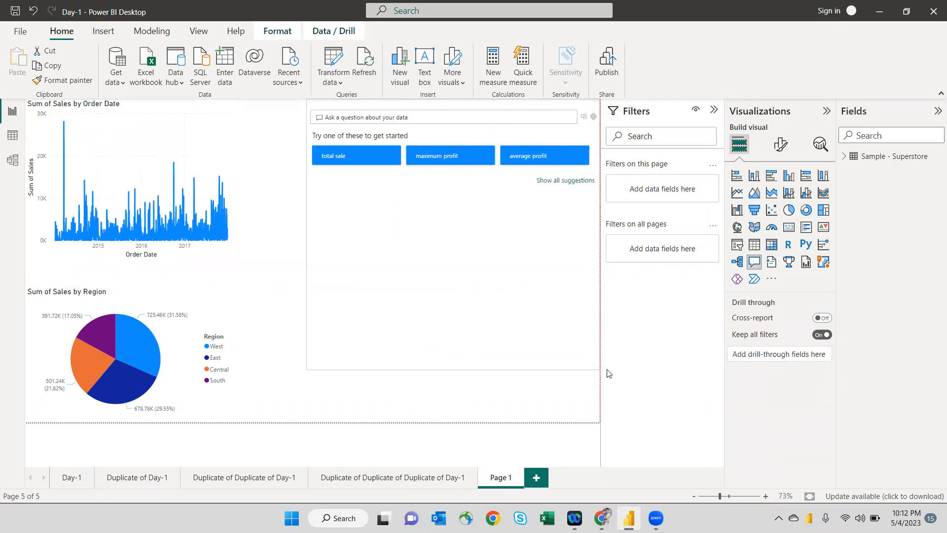
click(572, 182)
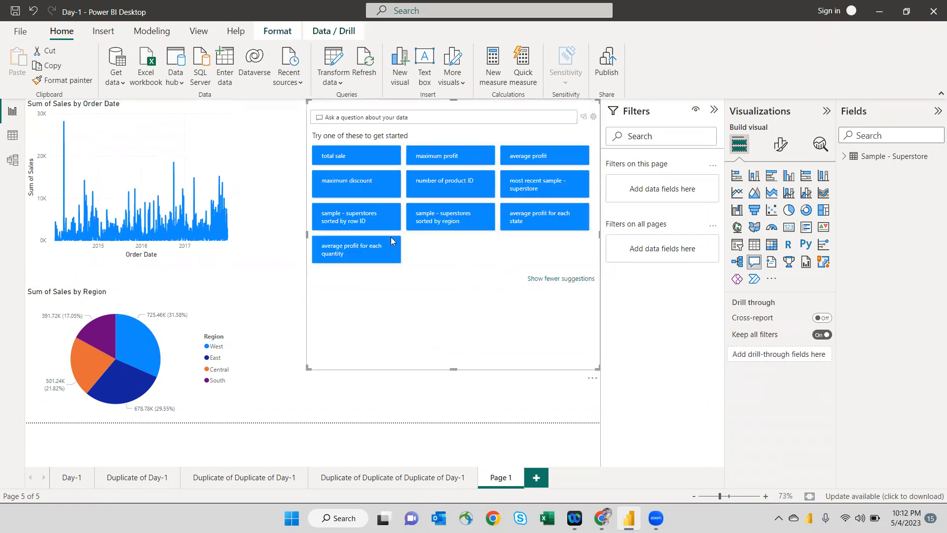
click(552, 224)
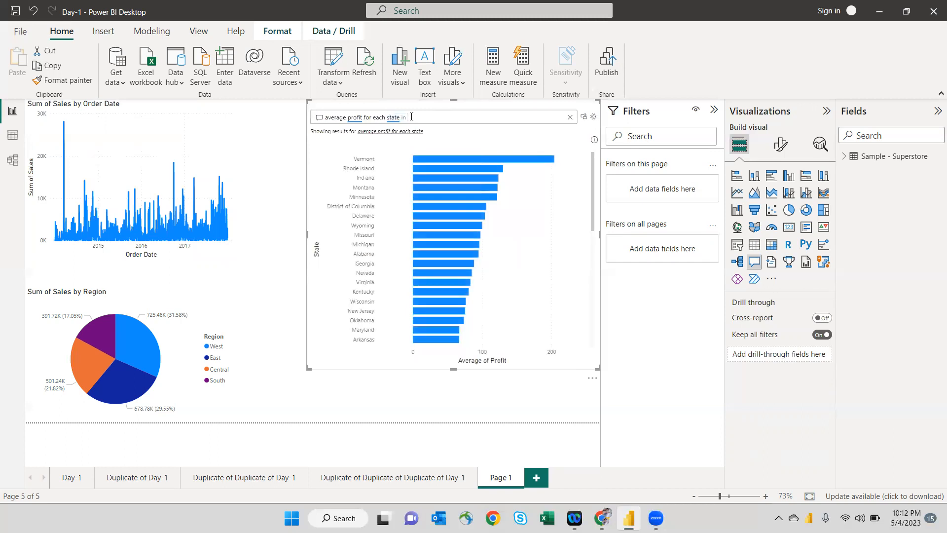
Step: Extend the Q&A question to "average profit for each state in column chart"
text(co)
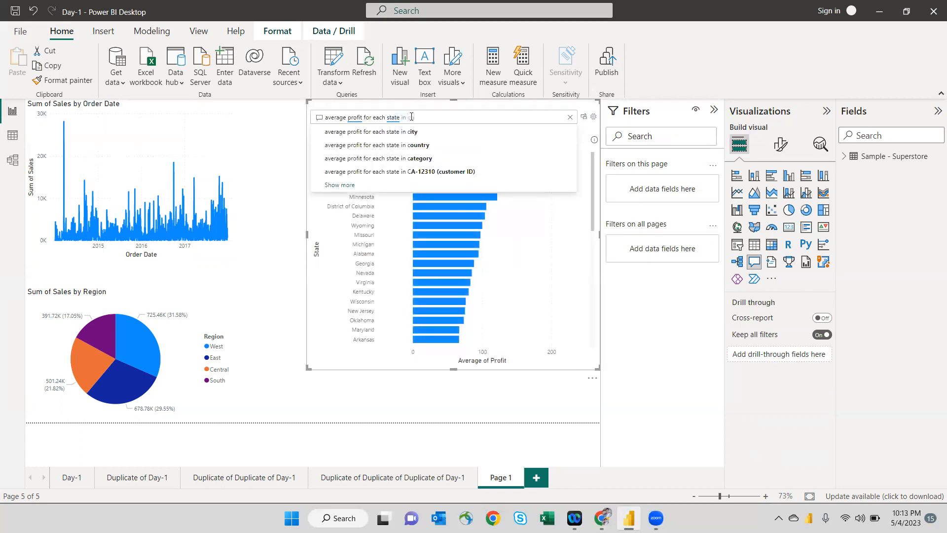
text(lumn)
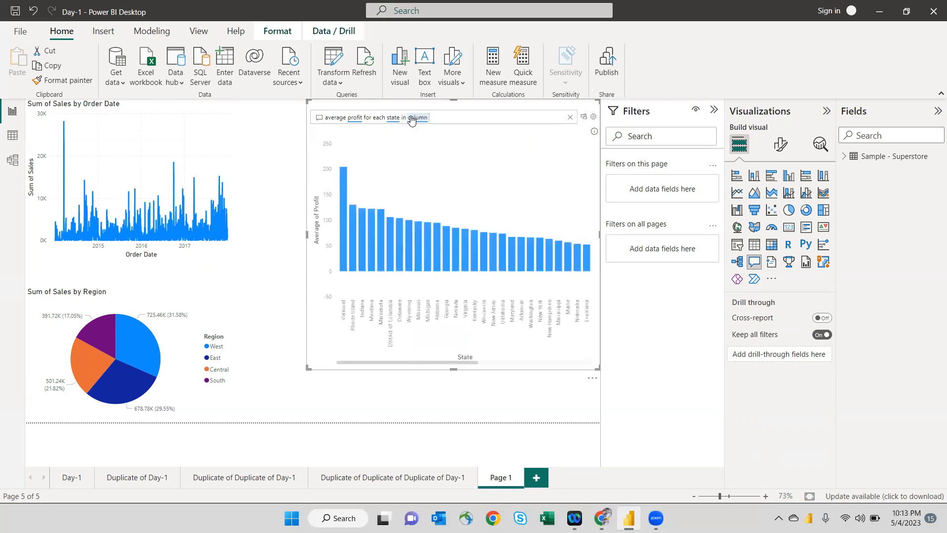
text( cha)
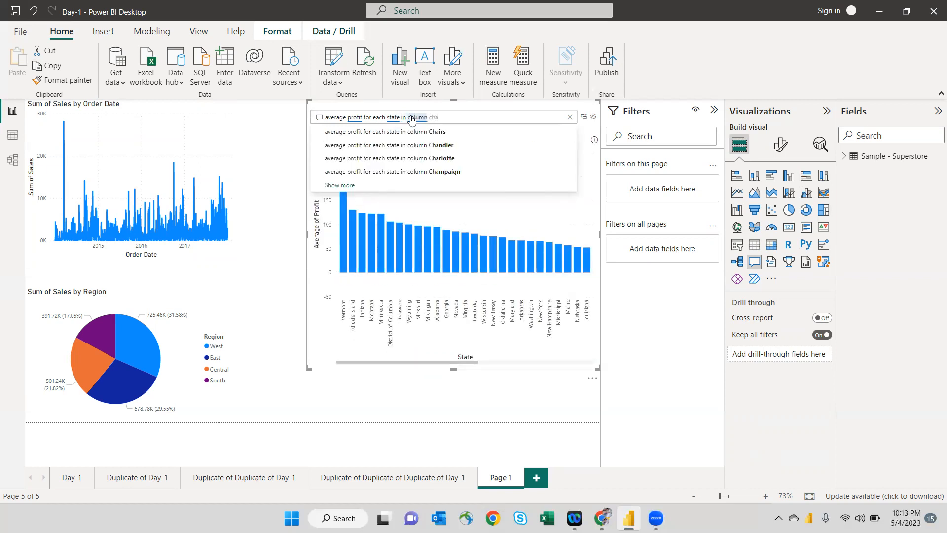
text(rt)
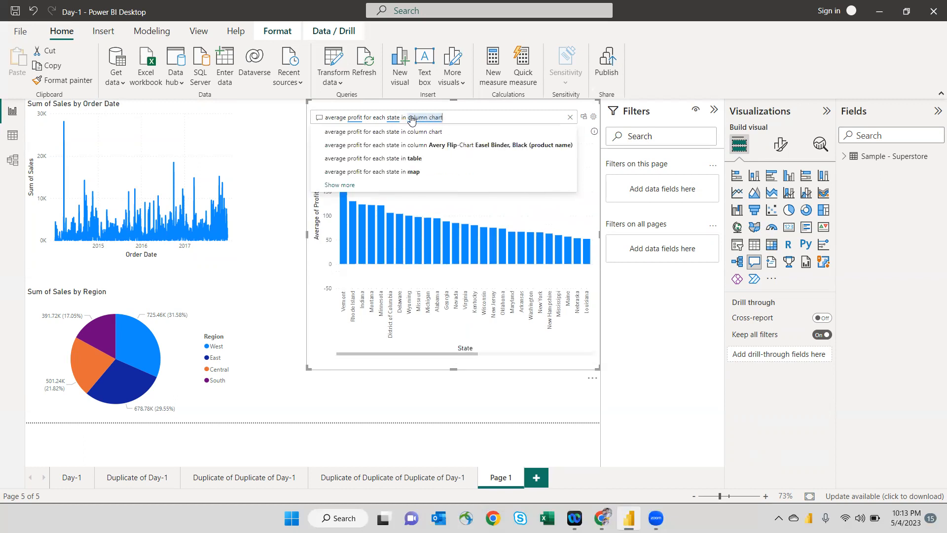
key(Return)
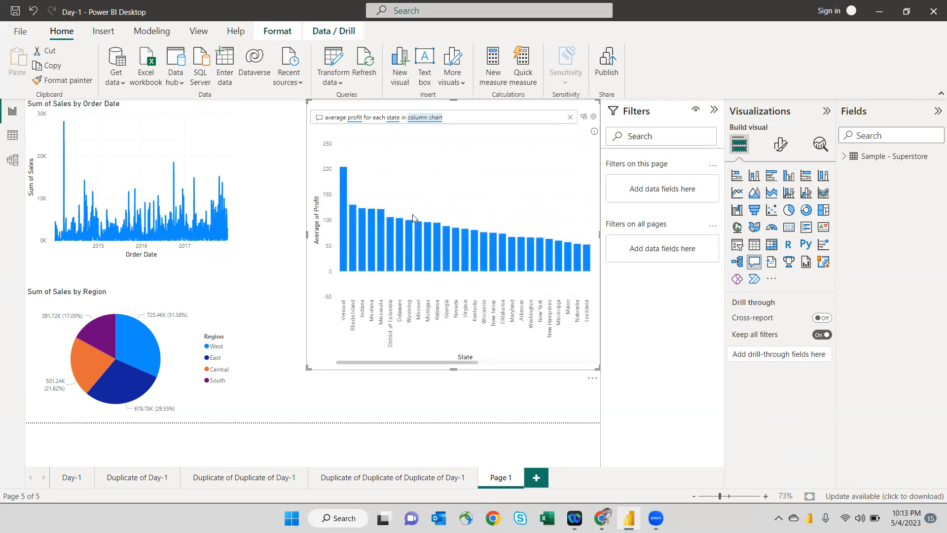
Step: Convert the column chart result into a standard visual and resize it to fit beside the area chart
click(585, 117)
drag(306, 367, 242, 286)
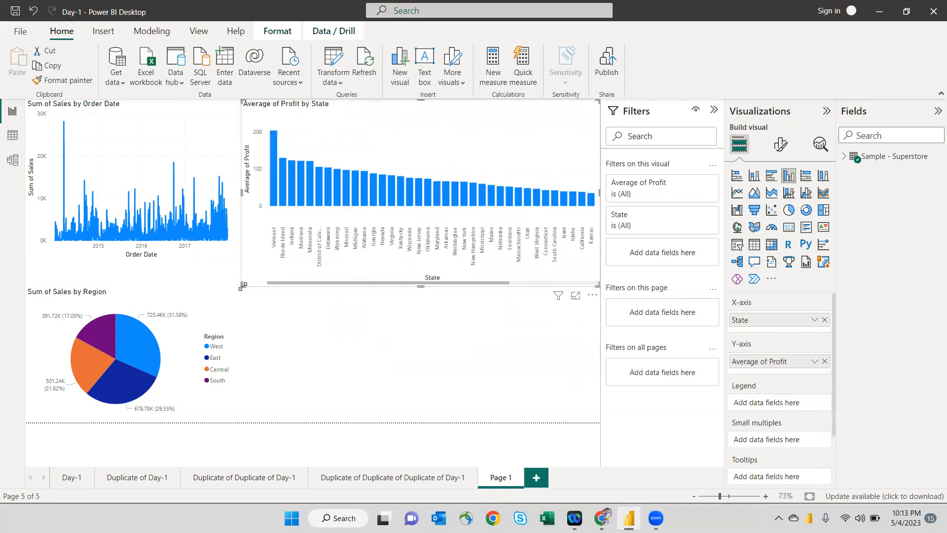
click(389, 370)
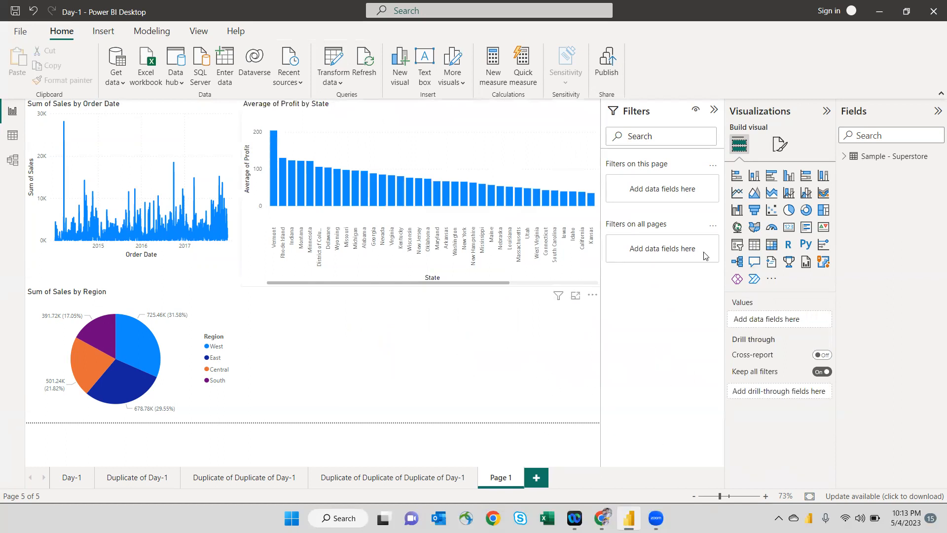
Step: Add a new report page and place an enlarged decomposition tree visual on it
click(535, 478)
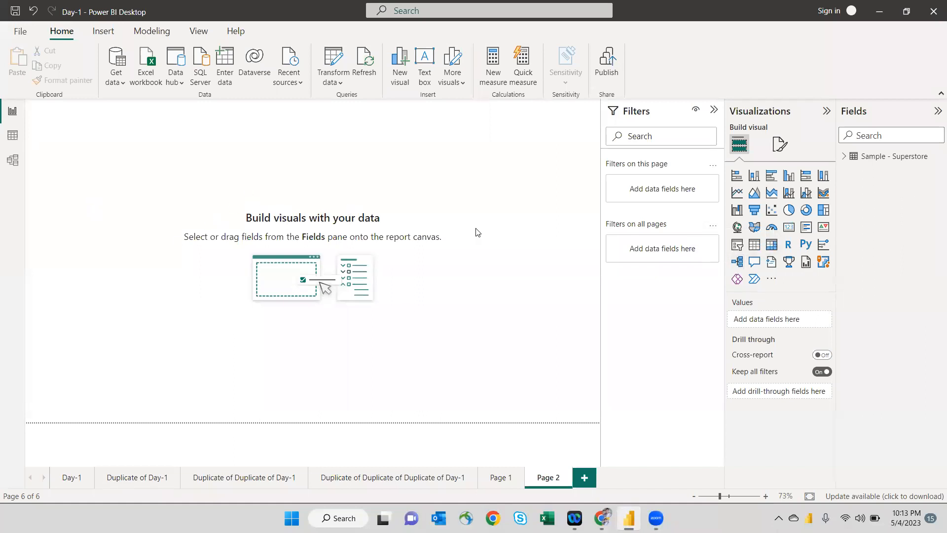
click(739, 262)
drag(153, 223, 348, 355)
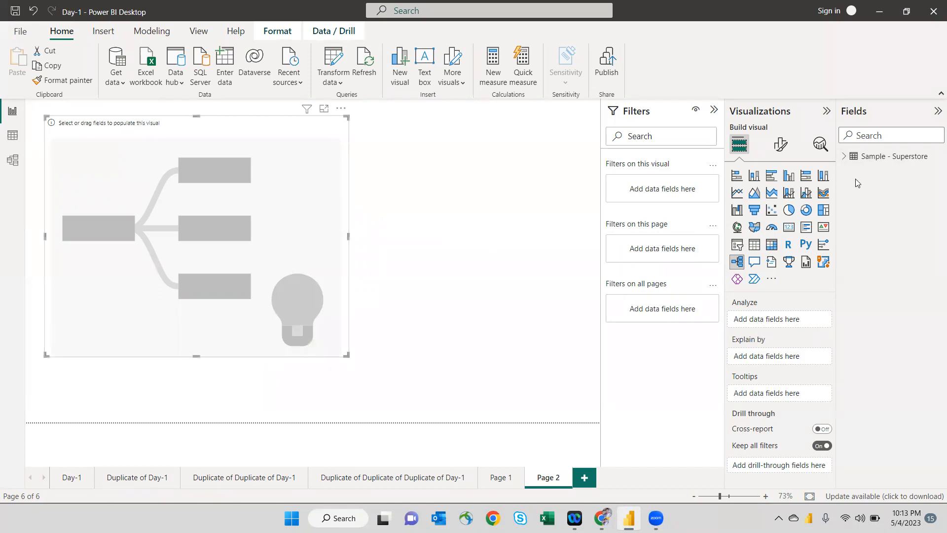
Step: Find the Sales field in the Sample - Superstore table and assign it to Analyze in the decomposition tree
click(844, 156)
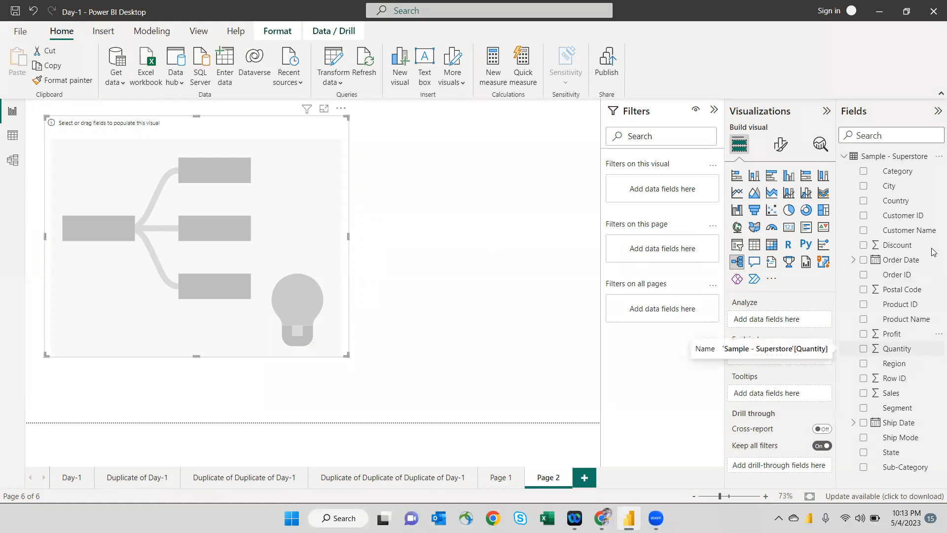
click(903, 139)
text(sales)
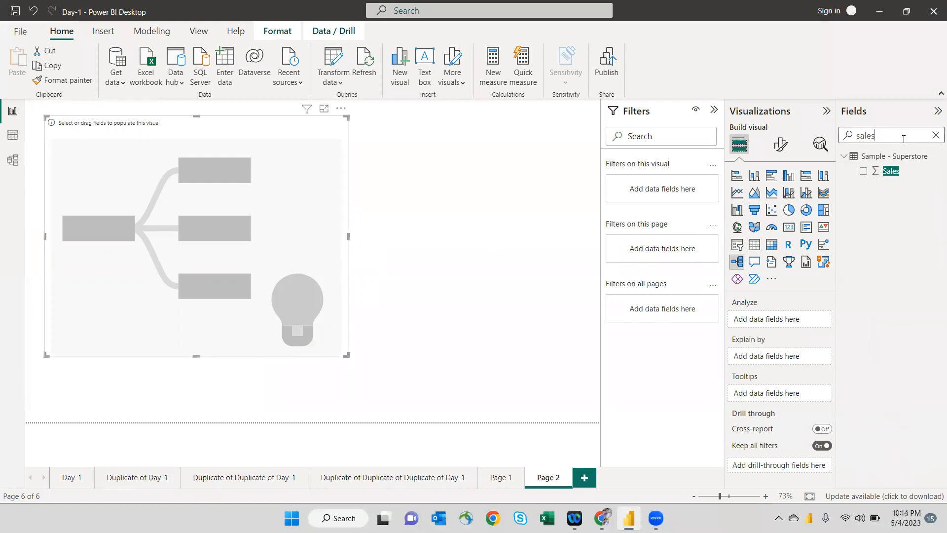
drag(890, 171, 776, 319)
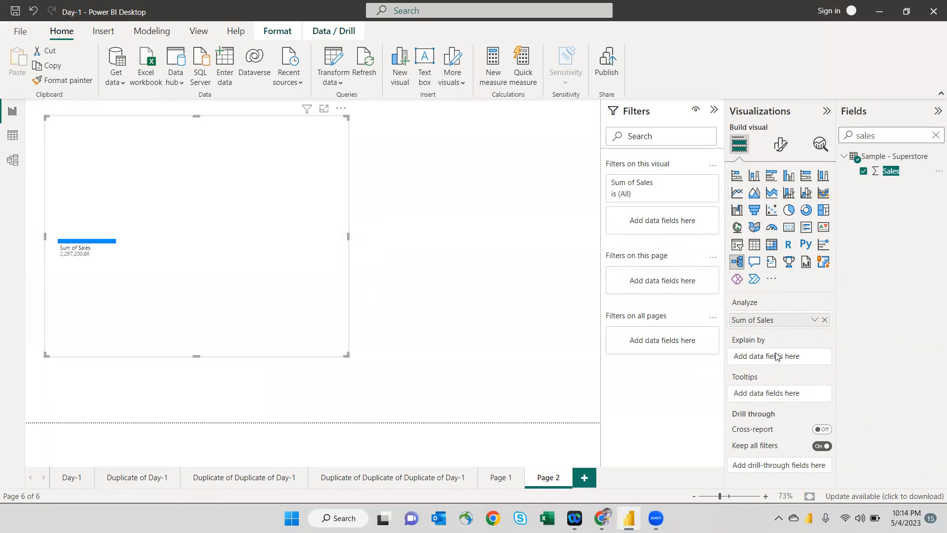
Step: Add Region to the decomposition tree's Explain by fields and split Sum of Sales by High value
key(BackSpace)
key(BackSpace)
key(BackSpace)
key(BackSpace)
key(BackSpace)
text(region)
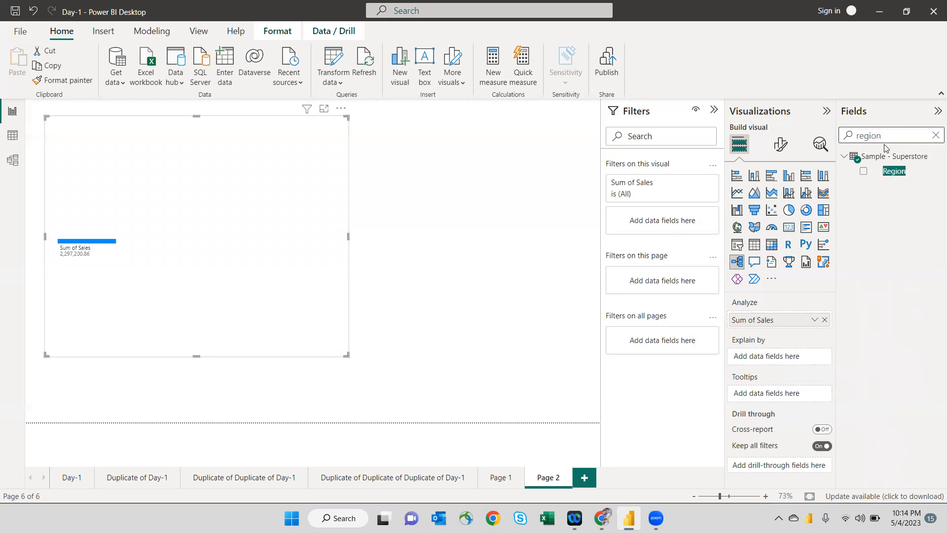
click(863, 171)
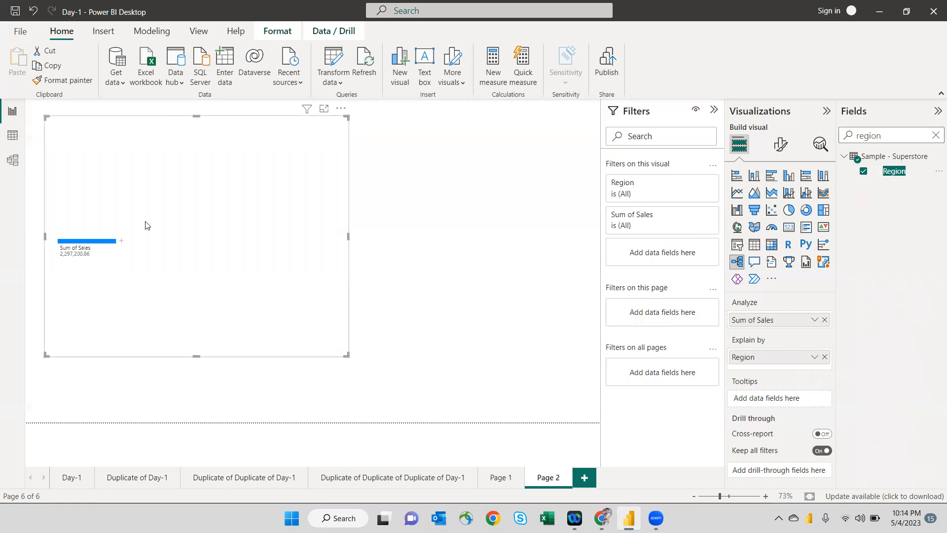
click(122, 244)
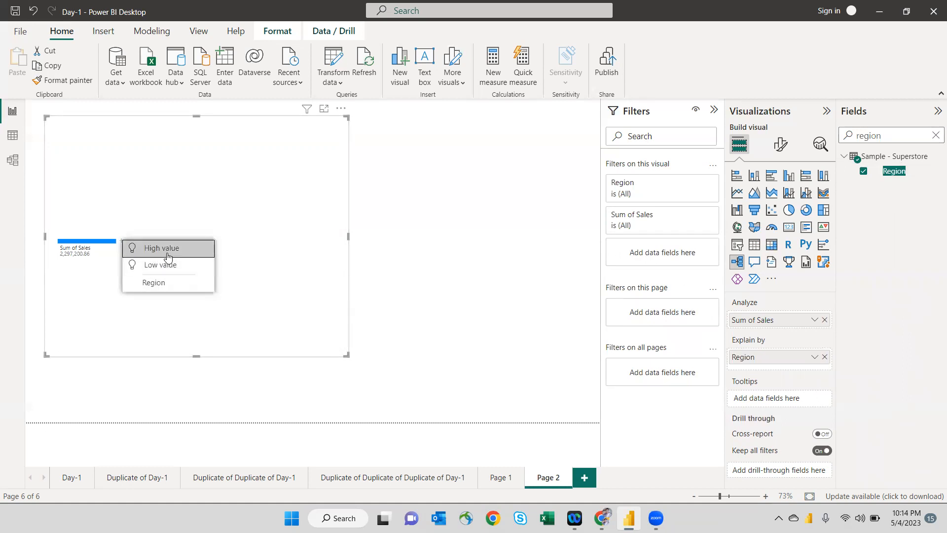
click(168, 253)
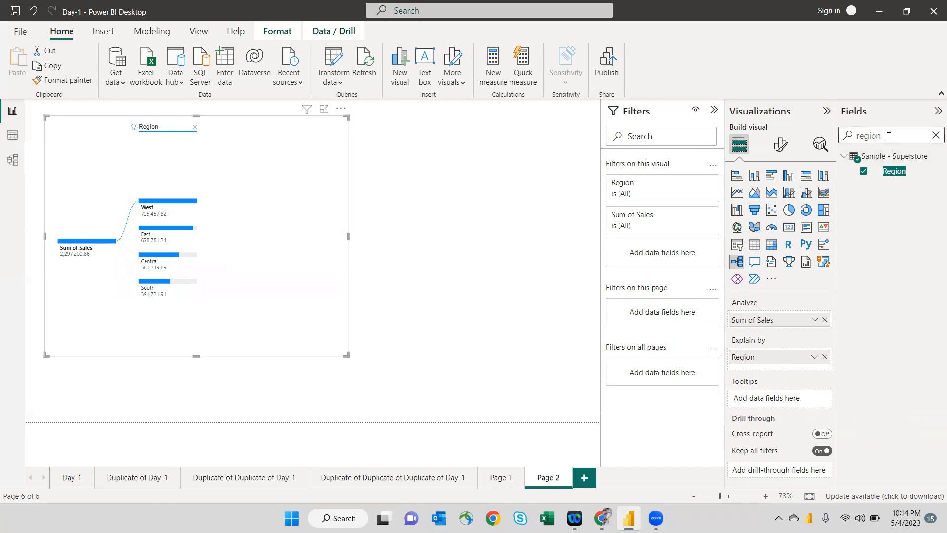
Step: Find the State field and add it below Region in the decomposition tree's Explain by fields
key(BackSpace)
key(BackSpace)
key(BackSpace)
key(BackSpace)
key(BackSpace)
key(BackSpace)
text(stat)
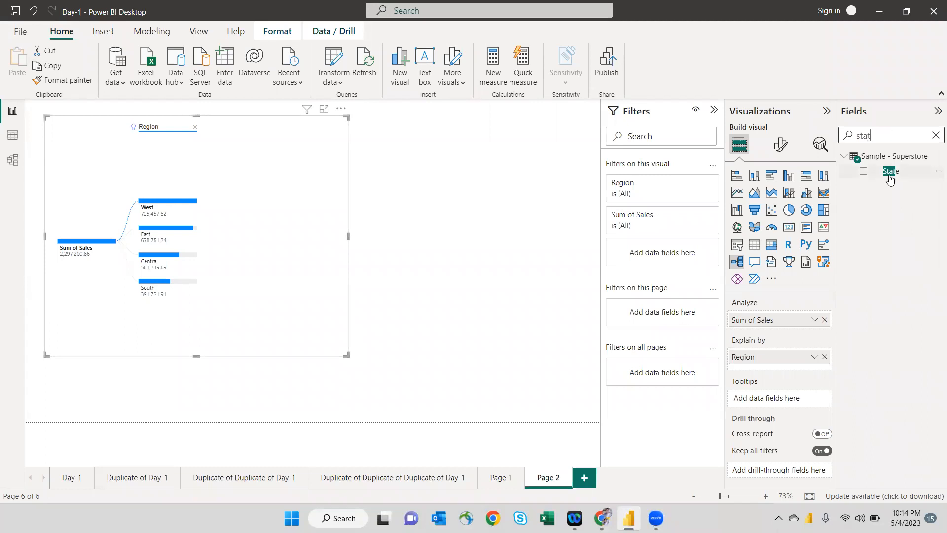
drag(881, 183, 786, 371)
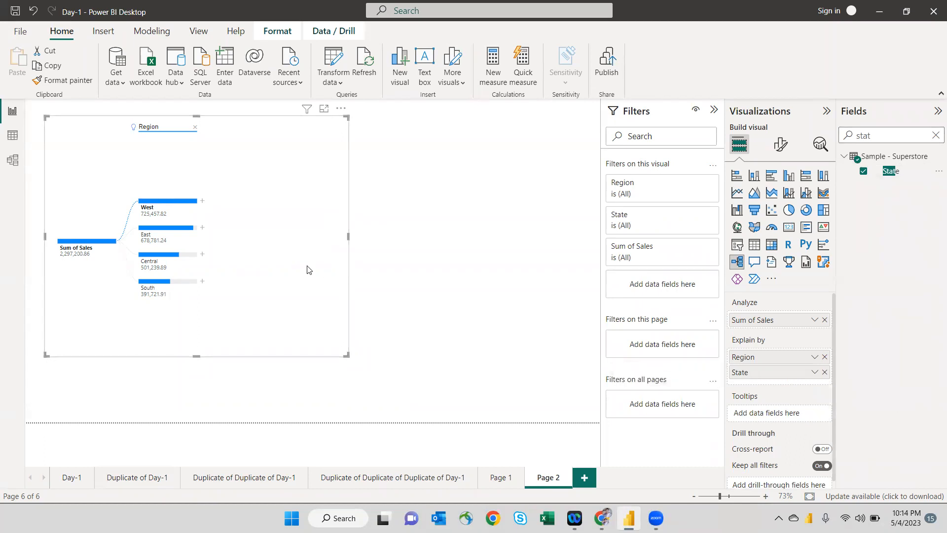
Step: Split the West region by High value in the decomposition tree and enlarge the visual to nearly the full page width
click(203, 202)
click(231, 212)
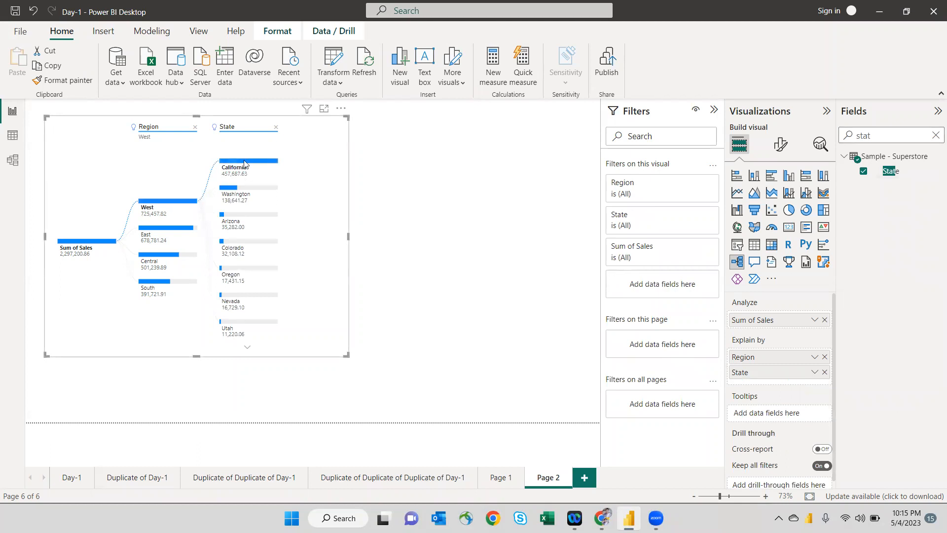
drag(346, 353, 457, 409)
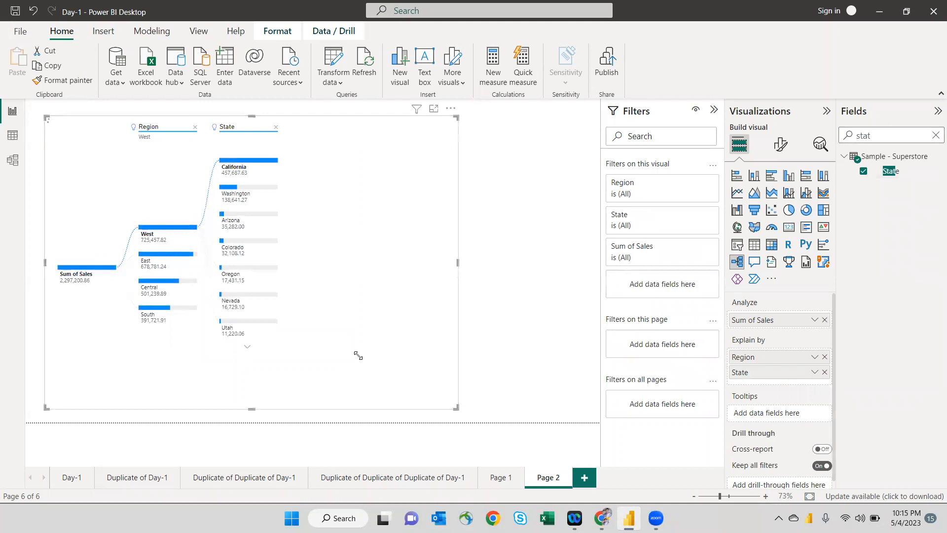
drag(458, 262, 510, 264)
drag(572, 267, 565, 265)
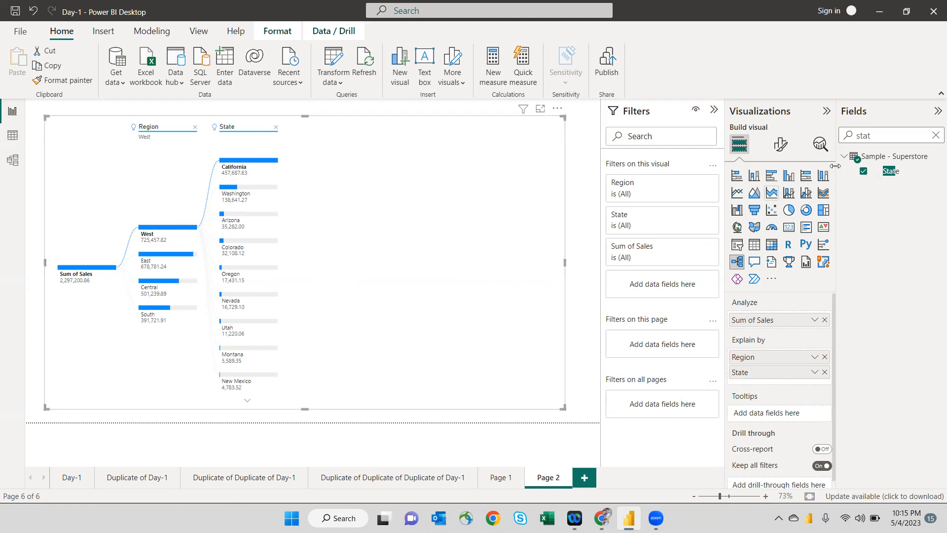
Step: Find the City field and add it below State in the decomposition tree's Explain by fields
click(878, 137)
key(BackSpace)
key(BackSpace)
key(BackSpace)
key(BackSpace)
text(city)
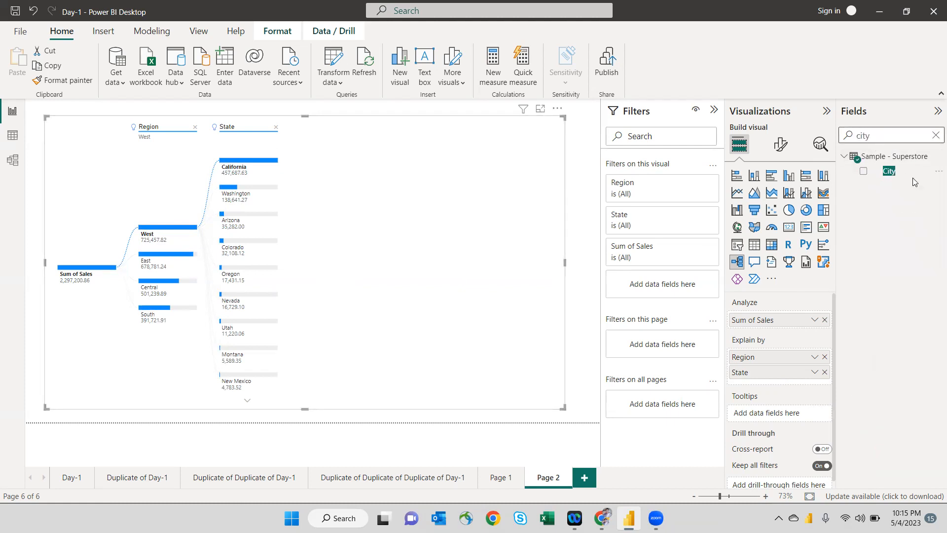
click(893, 173)
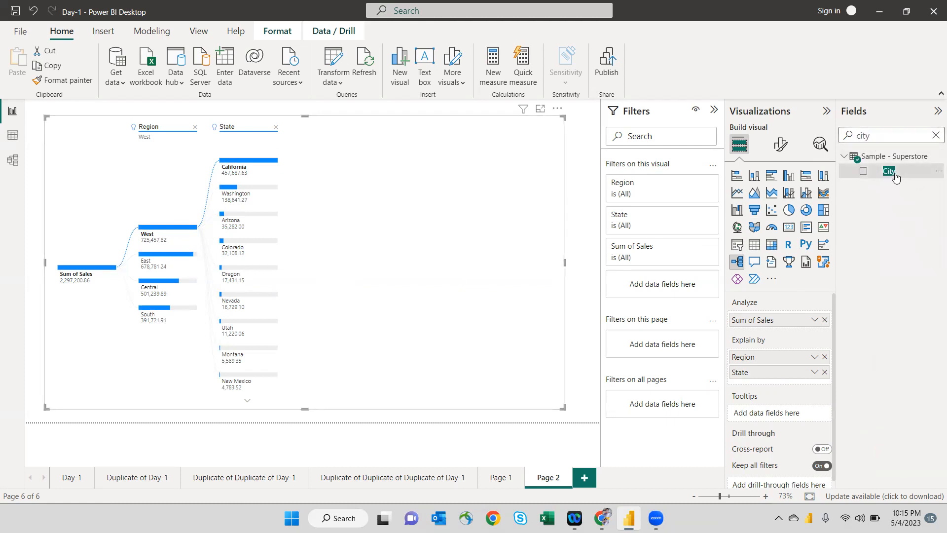
click(864, 172)
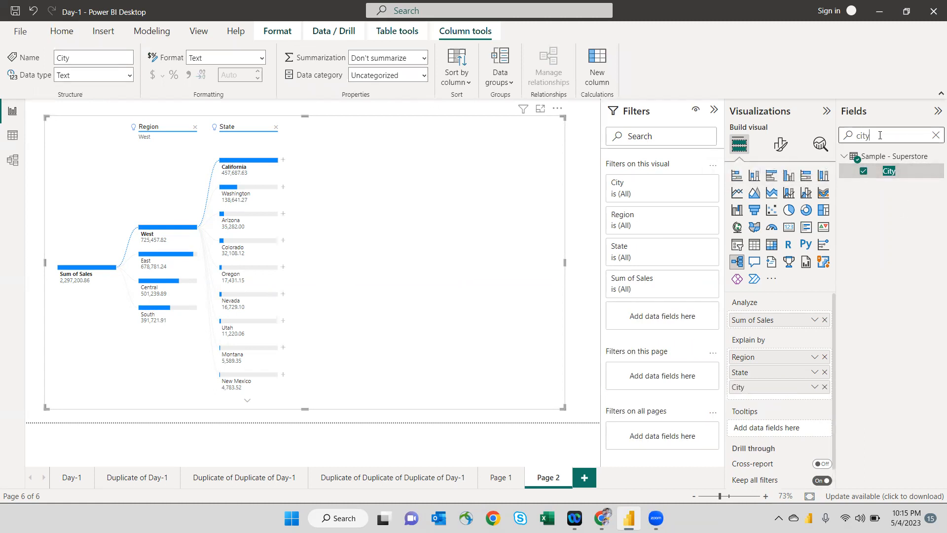
Step: Find the Category field, add it to the decomposition tree's Explain by fields and place it below City
key(BackSpace)
text(ate)
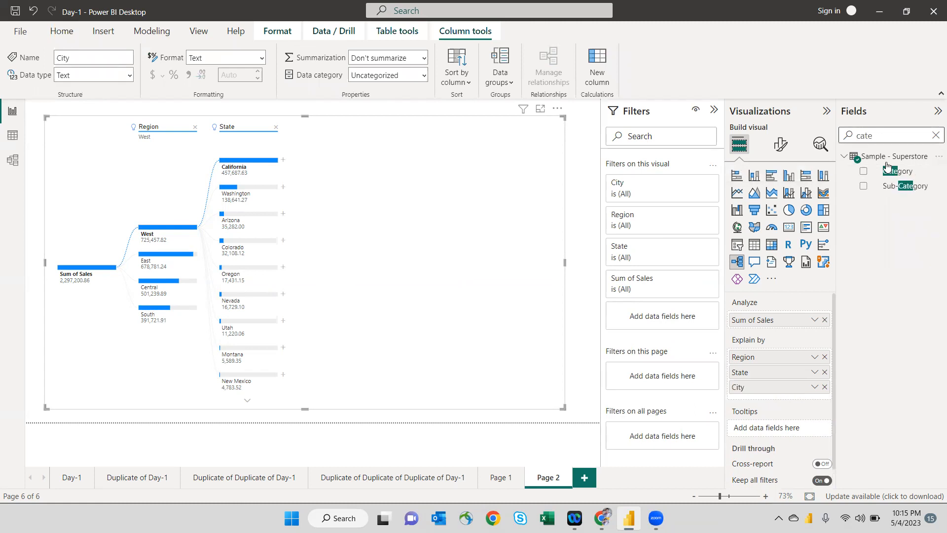
click(864, 172)
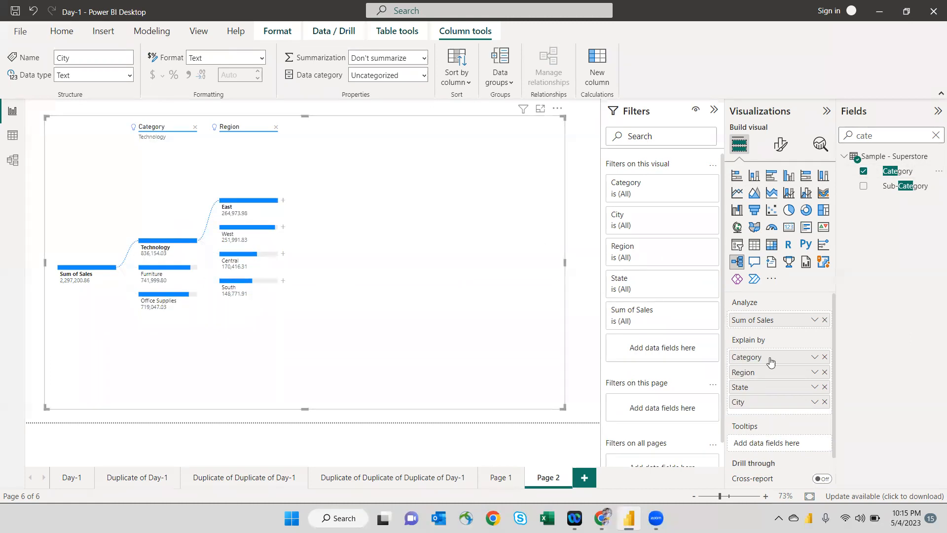
drag(767, 365, 771, 410)
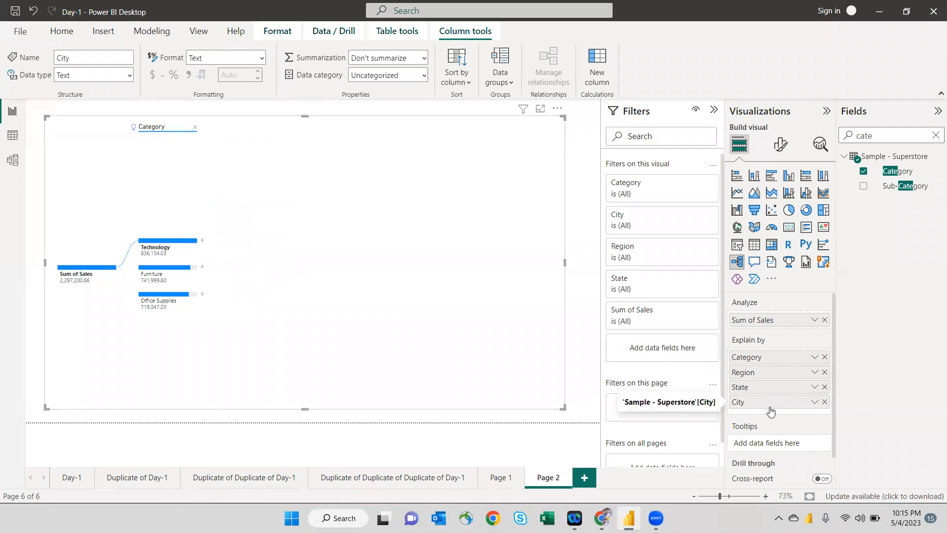
click(203, 245)
click(453, 203)
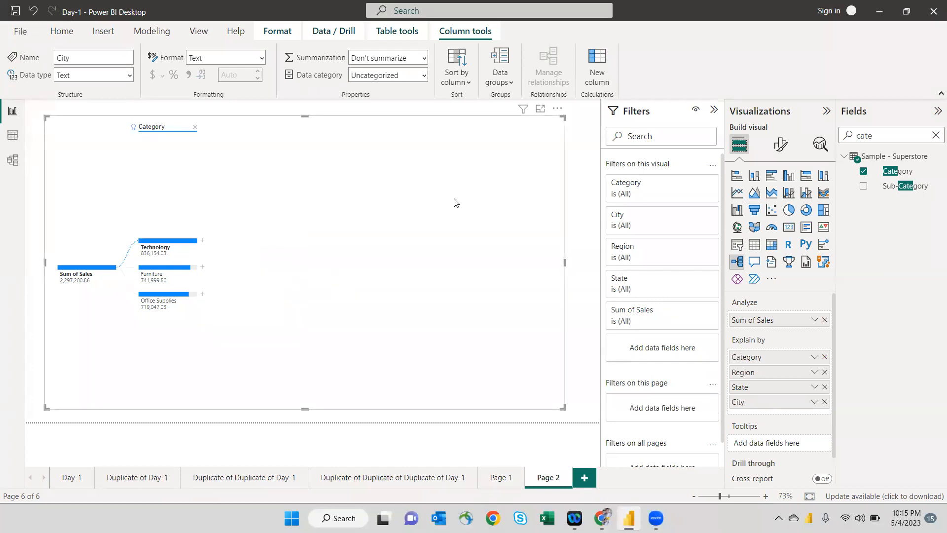
drag(792, 364, 804, 412)
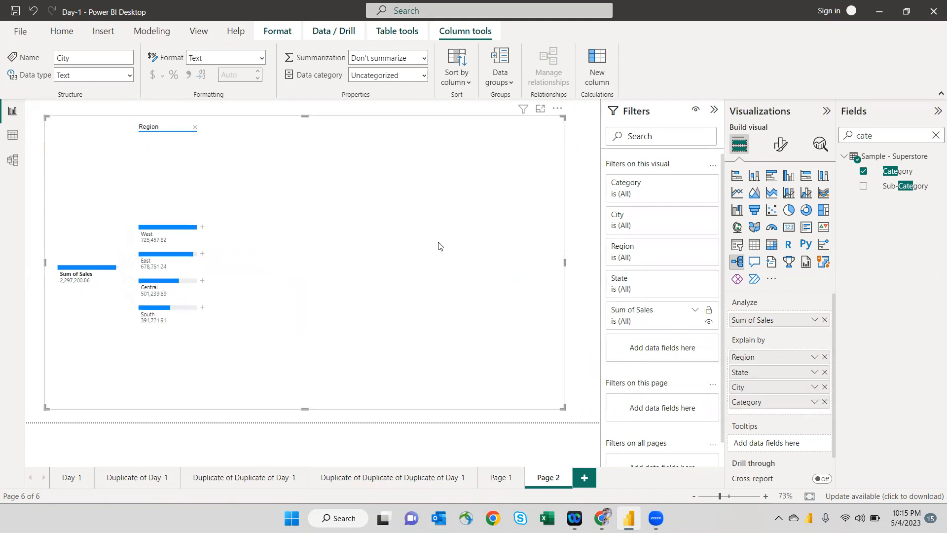
Step: Split West, California and Los Angeles by High value down to Category, and narrow the decomposition tree to fit its levels
click(202, 228)
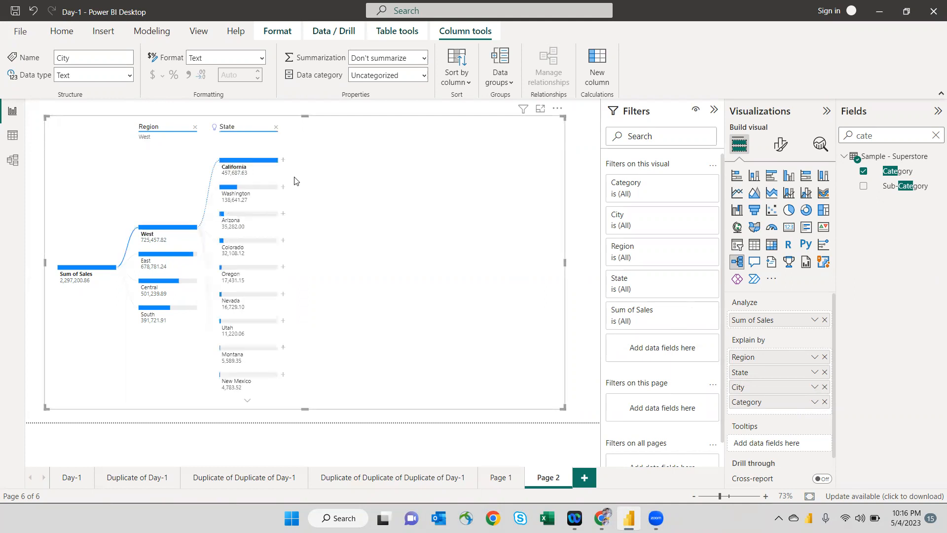
click(282, 161)
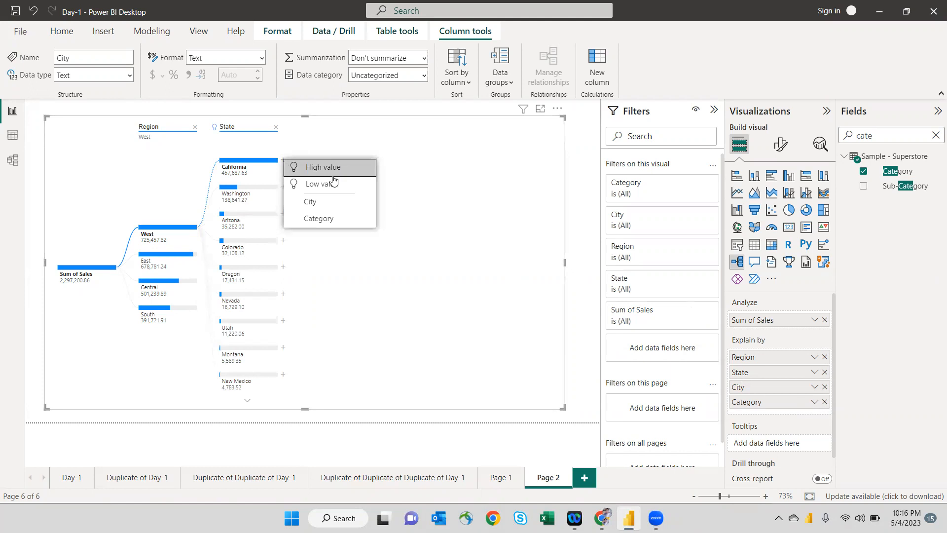
click(406, 185)
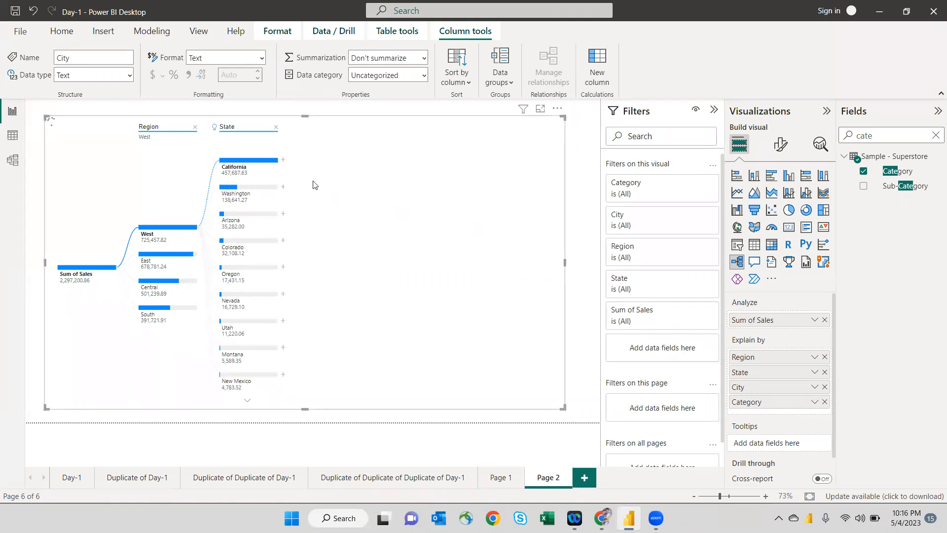
click(364, 161)
click(540, 246)
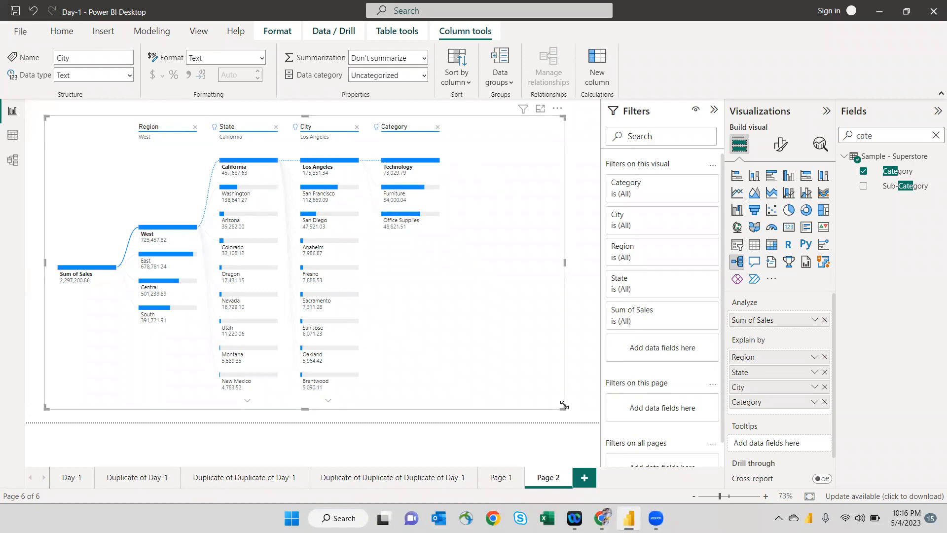
drag(538, 412, 470, 410)
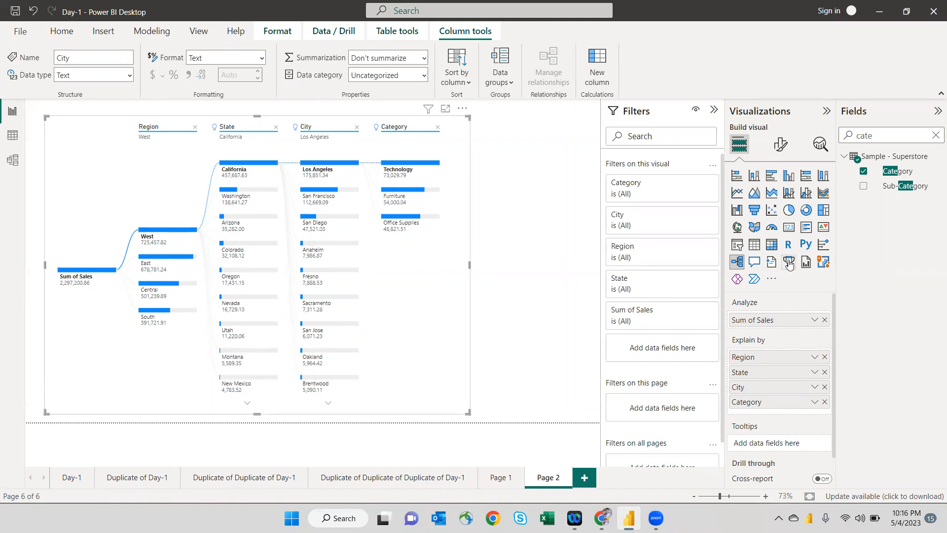
click(595, 442)
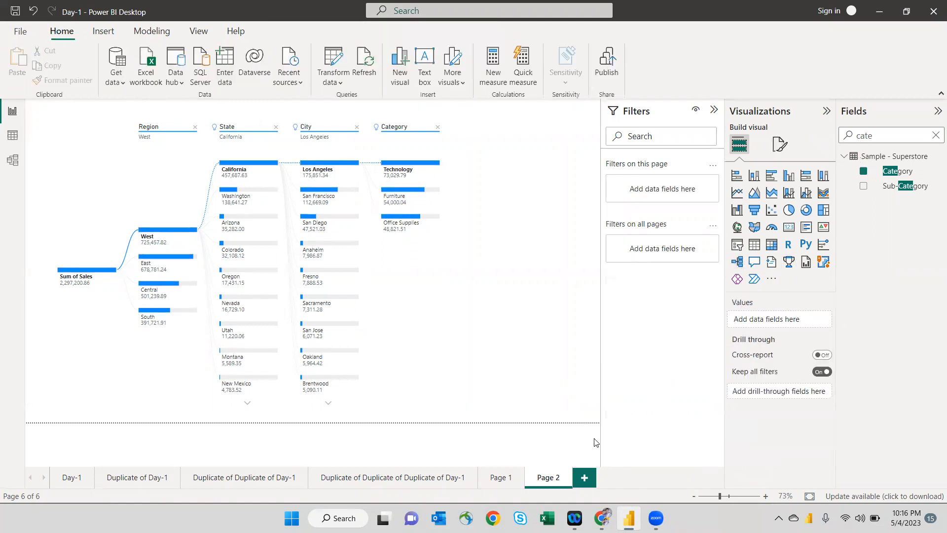
Step: Add a new report page and place an empty clustered column chart on it, away from the page corner
click(586, 478)
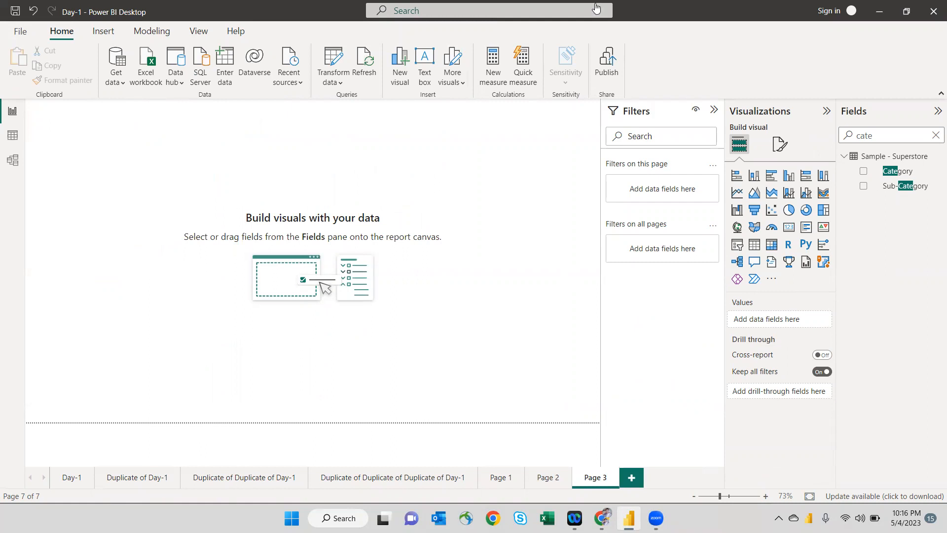
click(756, 181)
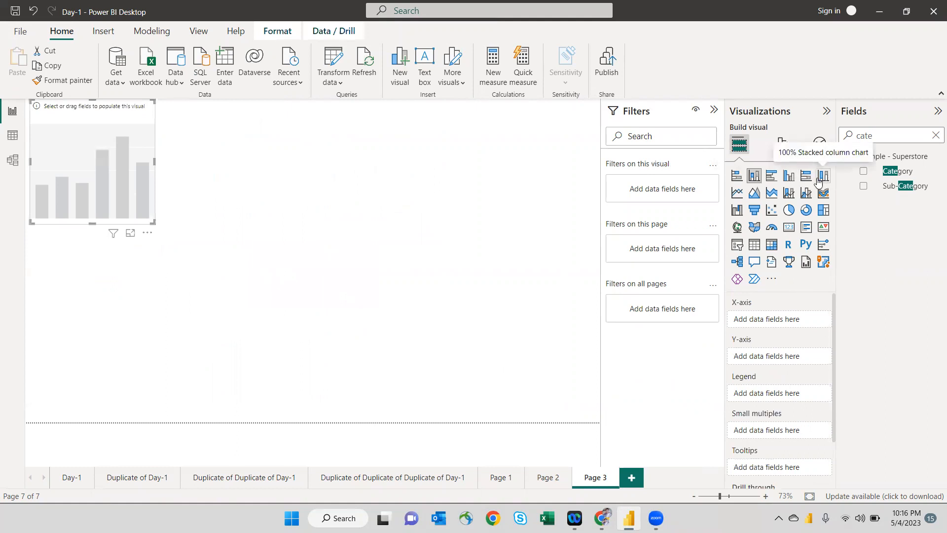
click(789, 176)
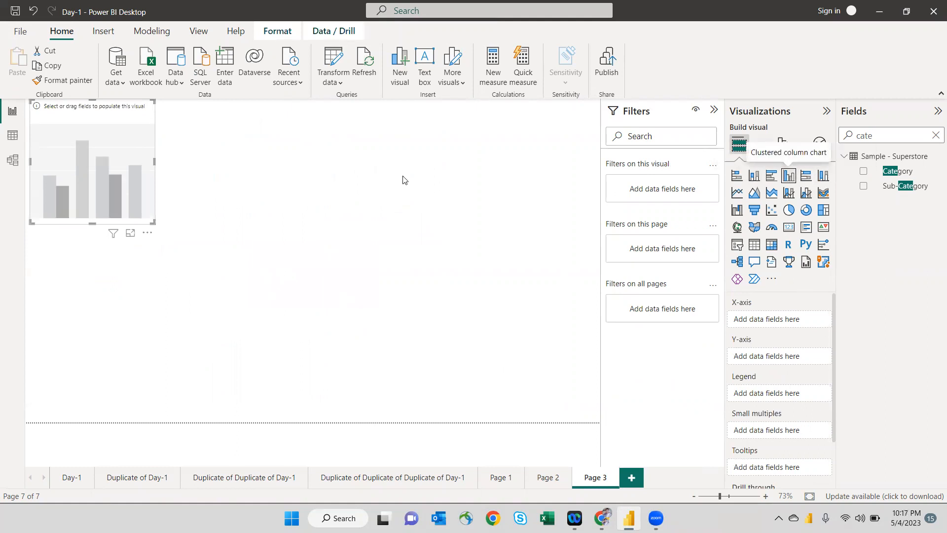
drag(148, 201, 242, 274)
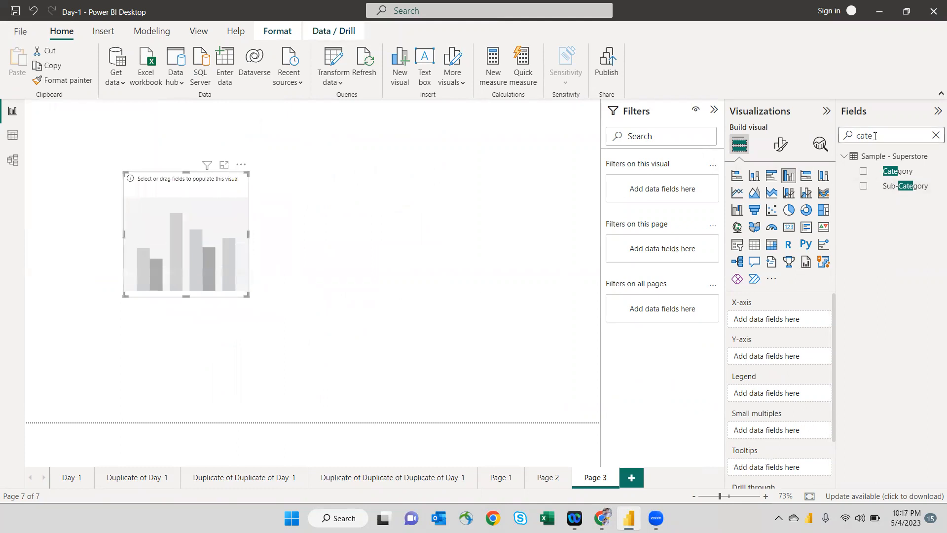
Step: Find the Order Date field and assign it to the X-axis of the clustered column chart
click(936, 136)
text(order)
drag(886, 179, 787, 325)
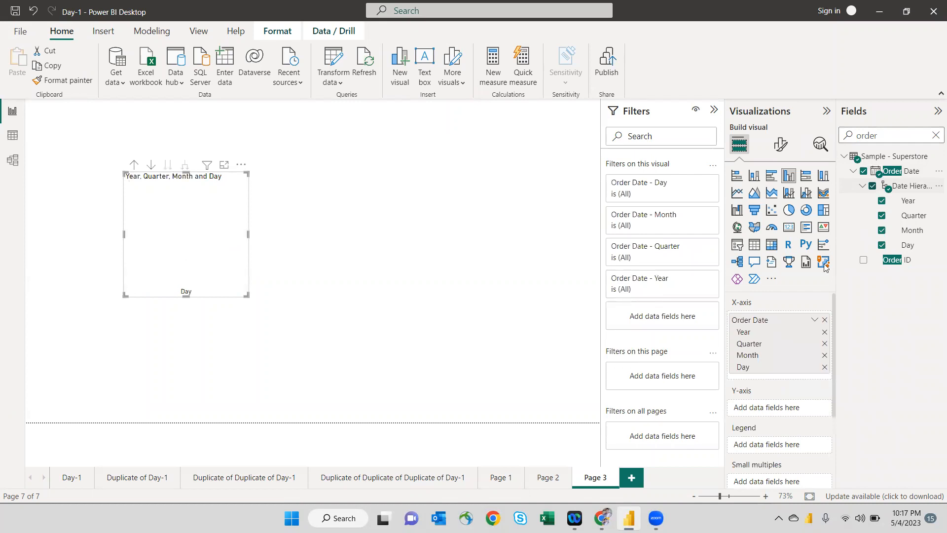
Step: Find the Sales field and assign it to the Y-axis of the clustered column chart
key(BackSpace)
key(BackSpace)
key(BackSpace)
key(BackSpace)
key(BackSpace)
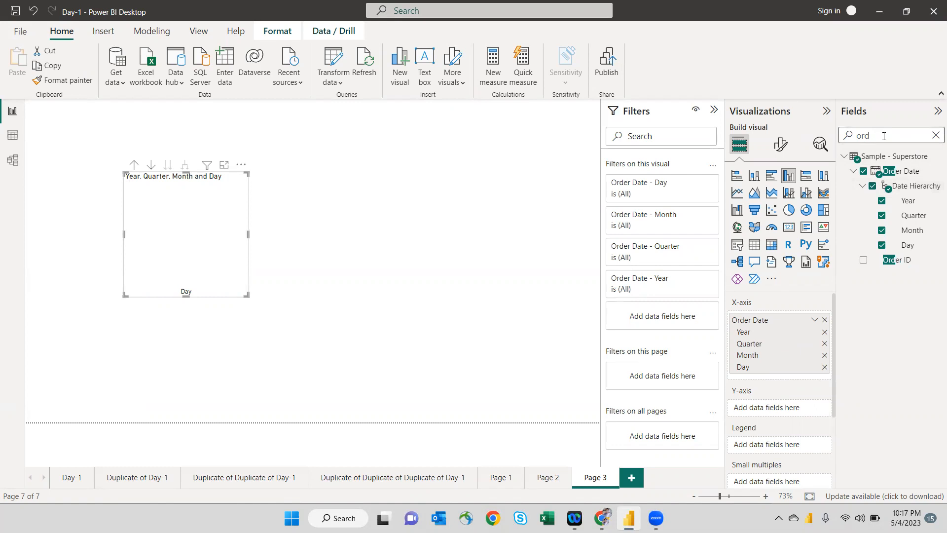
text(sales)
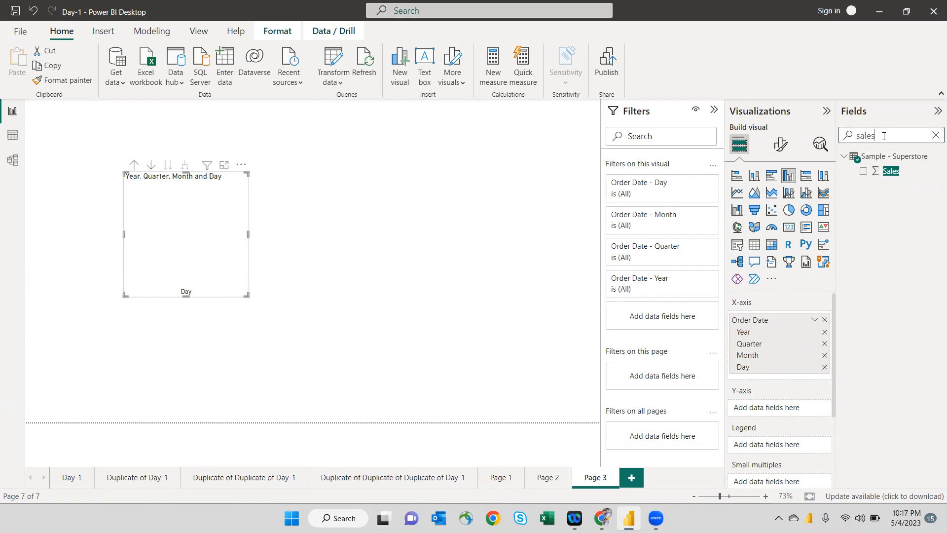
drag(890, 171, 791, 411)
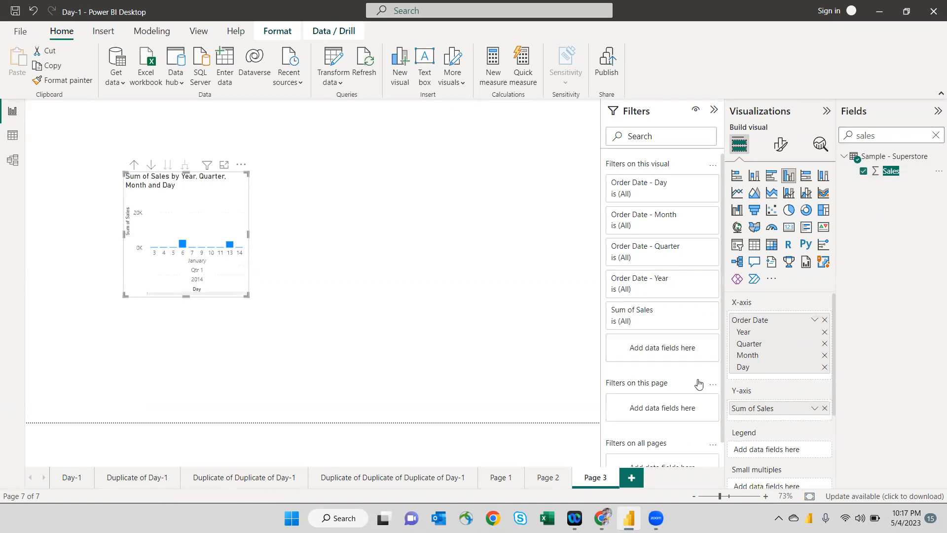
Step: Drill the sales column chart up from Day to the Year level and enlarge it across the page
drag(248, 297, 463, 277)
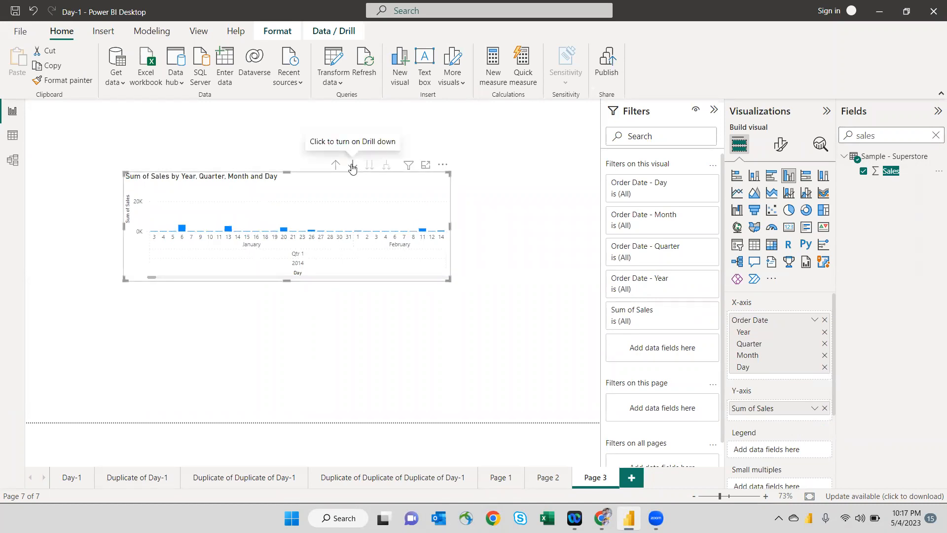
click(337, 166)
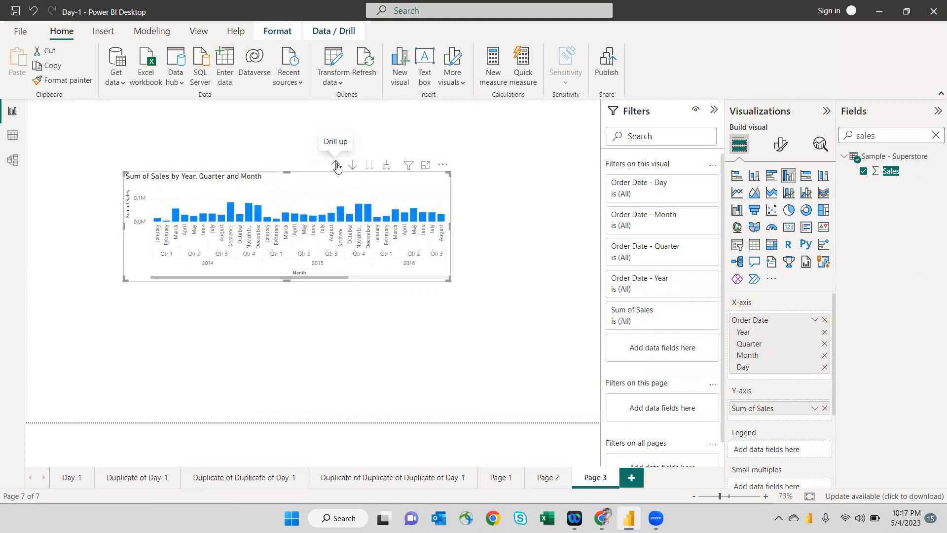
click(337, 165)
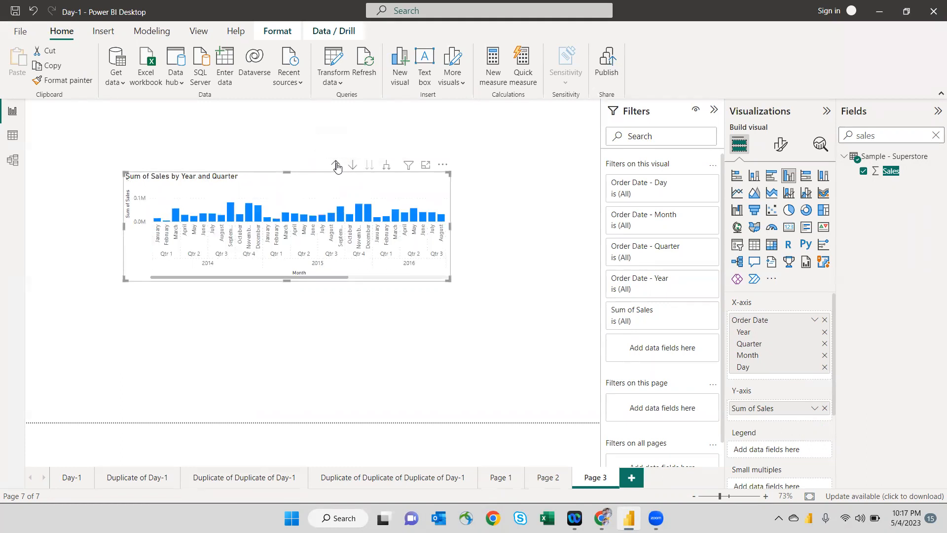
click(335, 165)
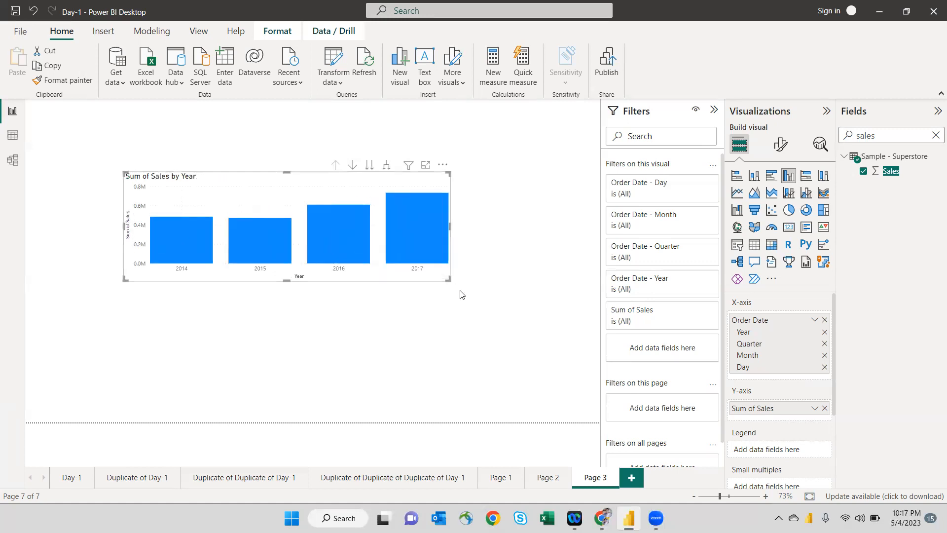
drag(448, 279, 539, 376)
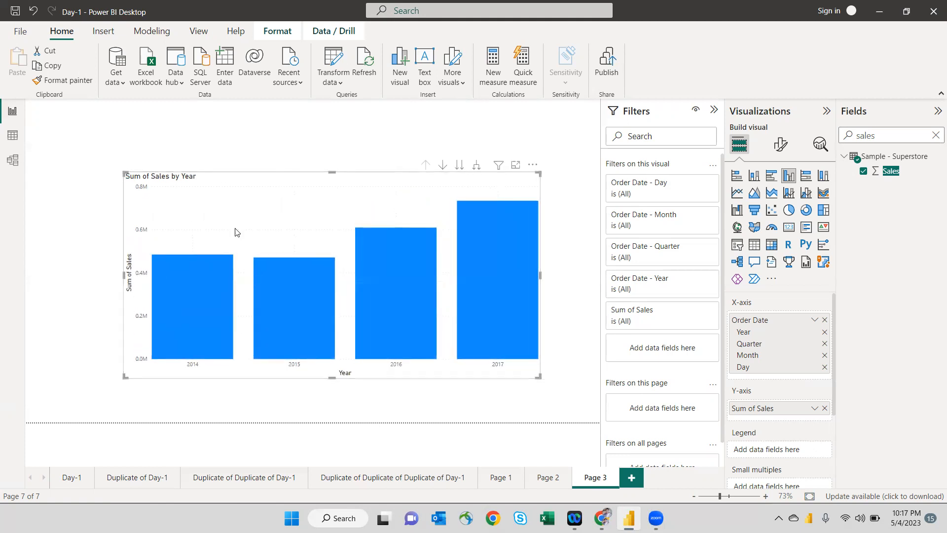
Step: Compare the 2014 and 2015 sales columns and run the Explain the decrease analysis on the 2015 column
mouse_move(224, 269)
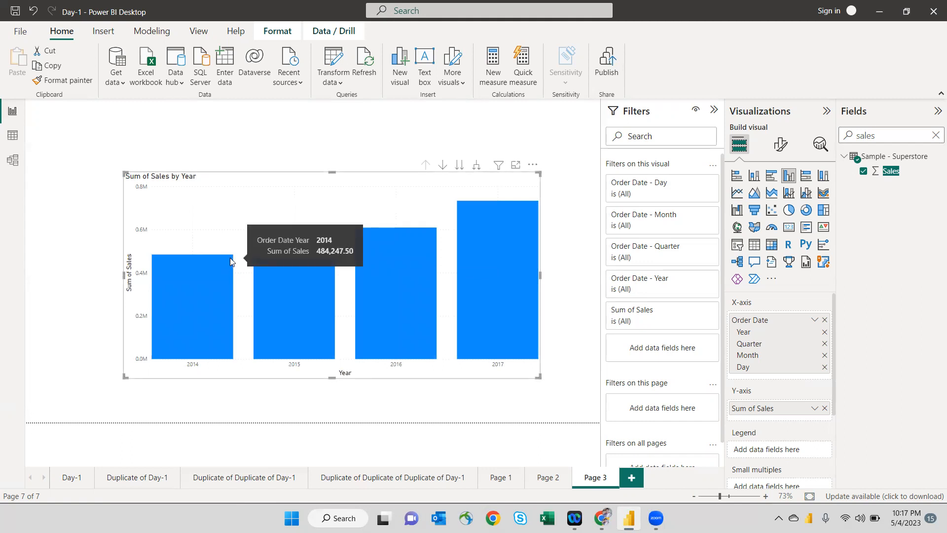
mouse_move(291, 271)
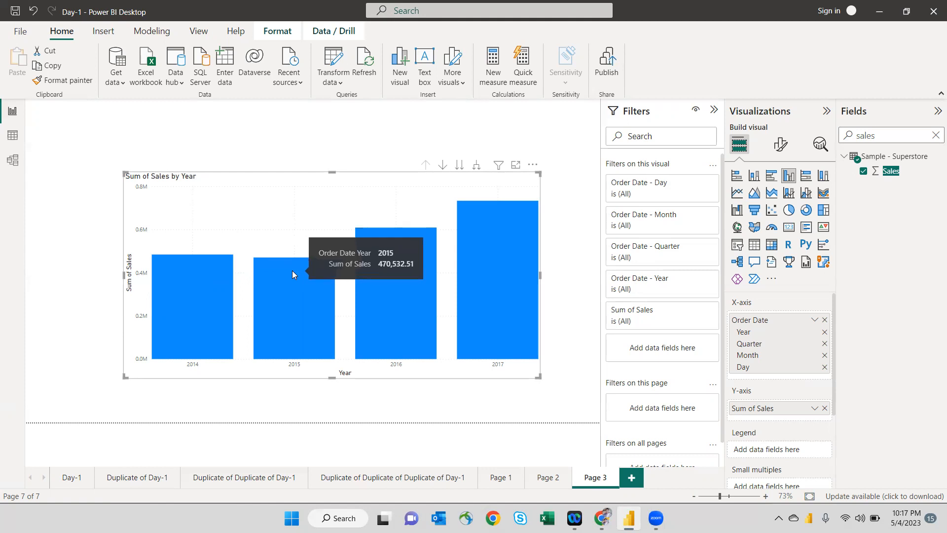
right_click(267, 269)
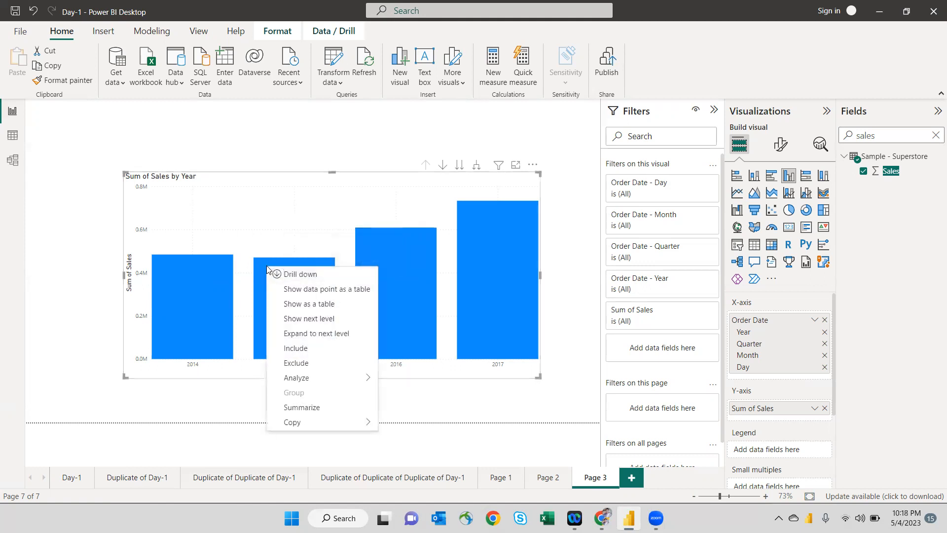
mouse_move(313, 381)
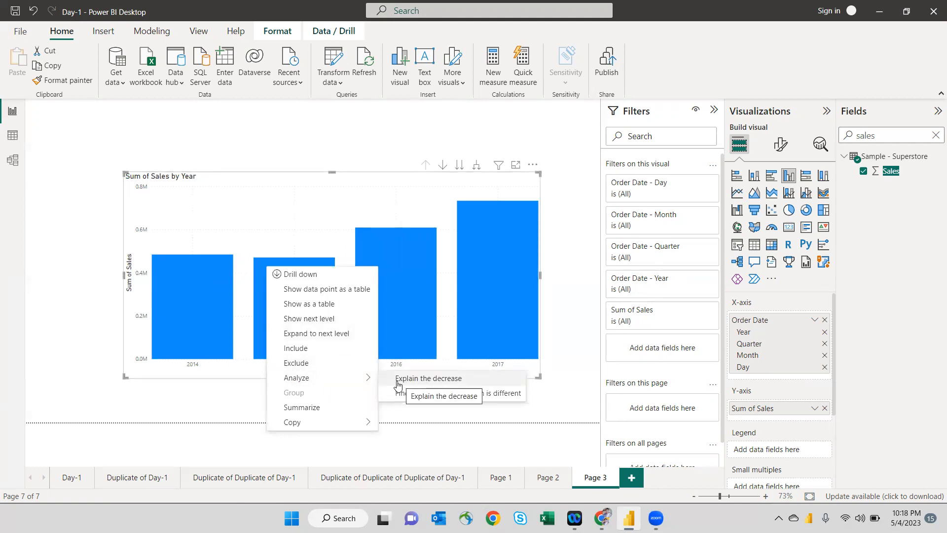
click(432, 378)
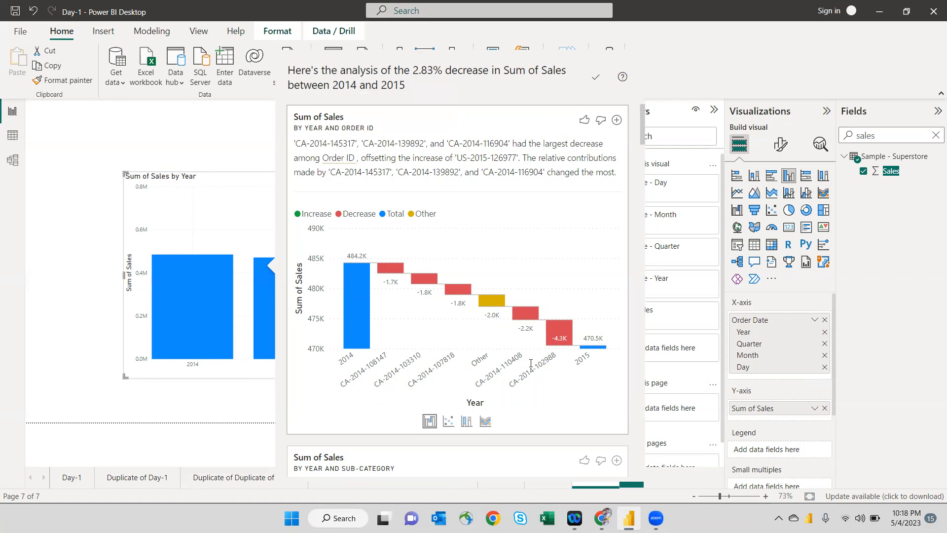
Step: Examine the 2014 to 2015 sales decrease explanations by Order ID, Sub-Category, Product ID and Product Name, including the Machines and Supplies bars
scroll(504, 393, down, 3)
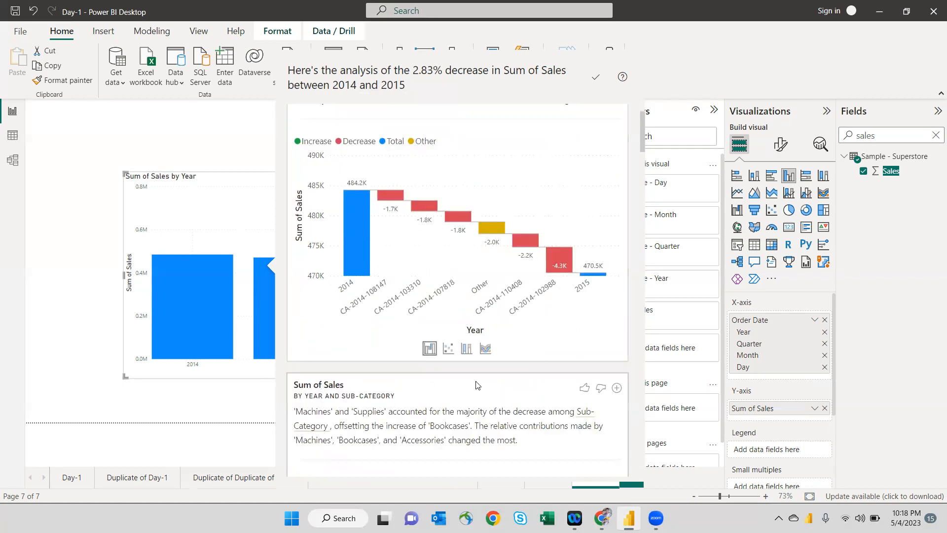
scroll(567, 315, down, 5)
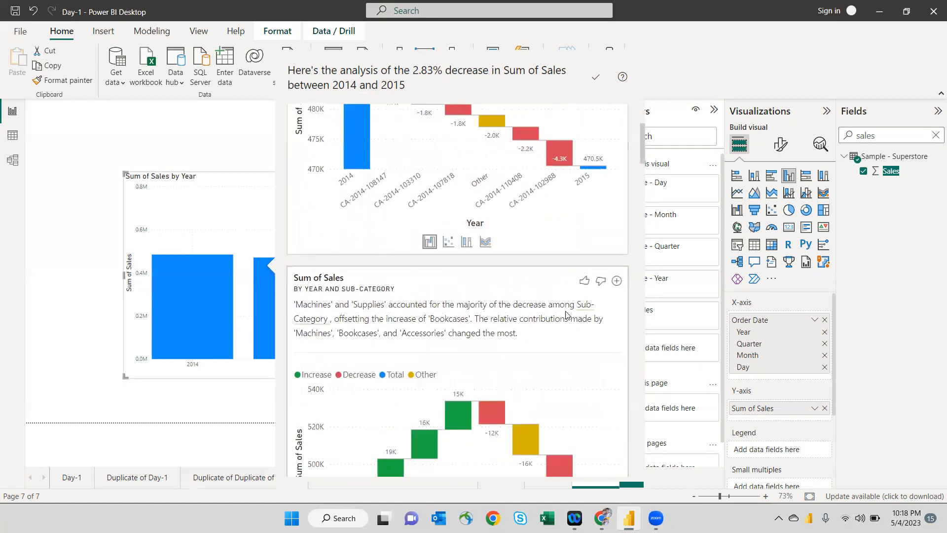
scroll(567, 315, down, 1)
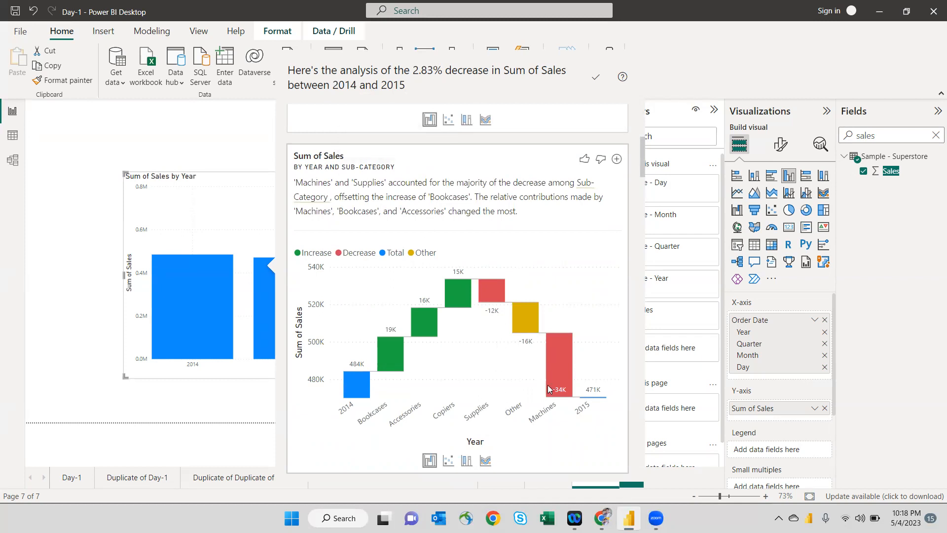
mouse_move(547, 347)
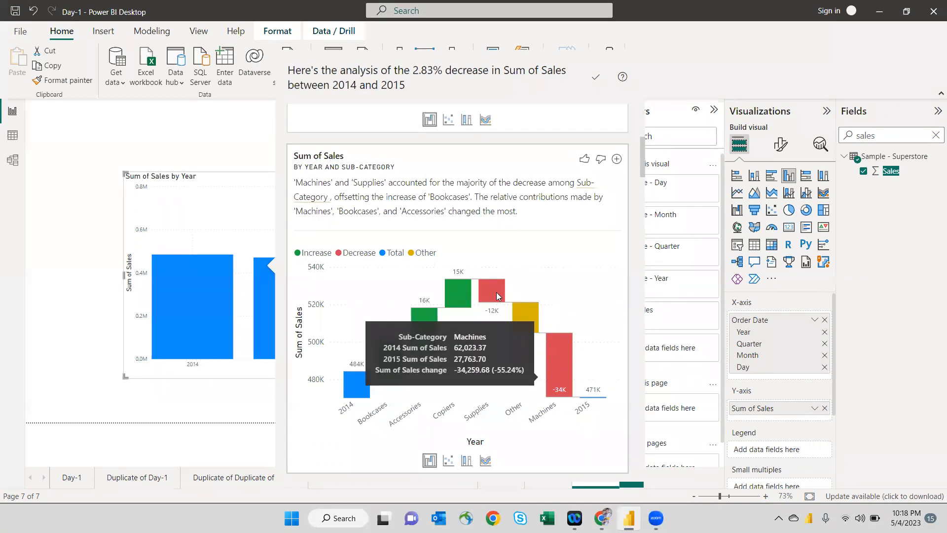
mouse_move(490, 292)
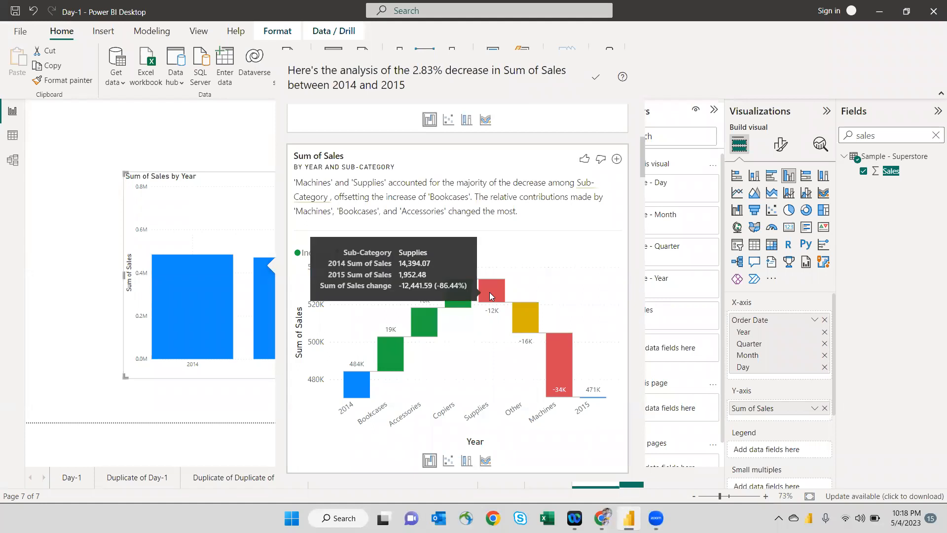
scroll(486, 340, down, 1)
scroll(487, 341, down, 7)
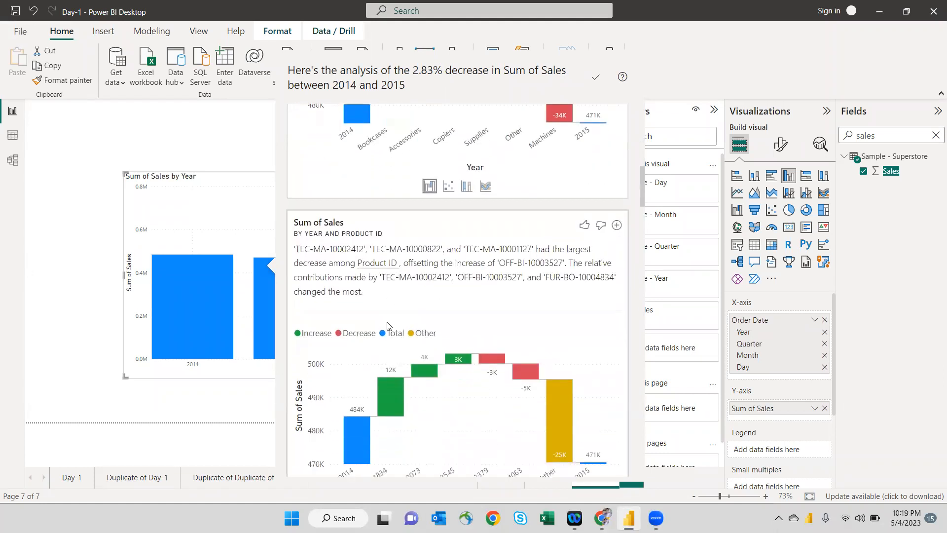
scroll(387, 326, down, 3)
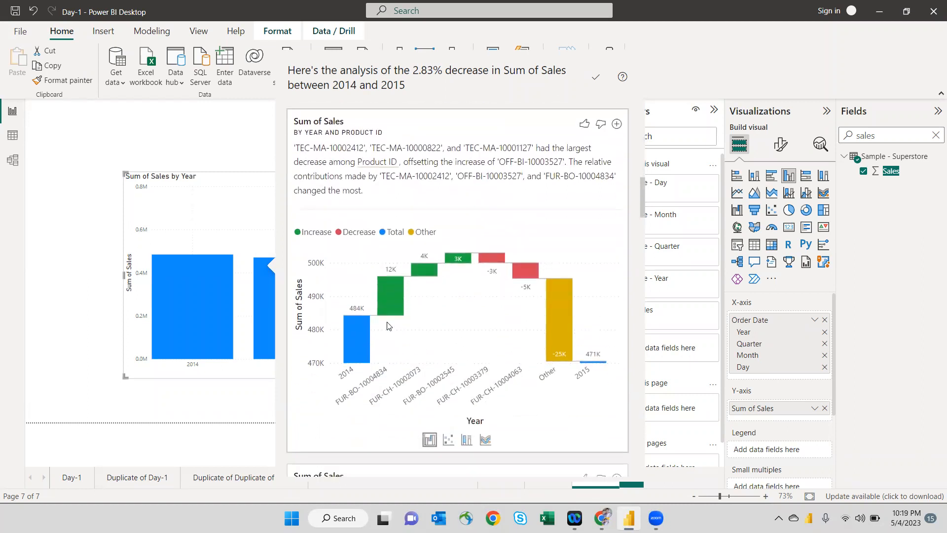
scroll(388, 326, down, 7)
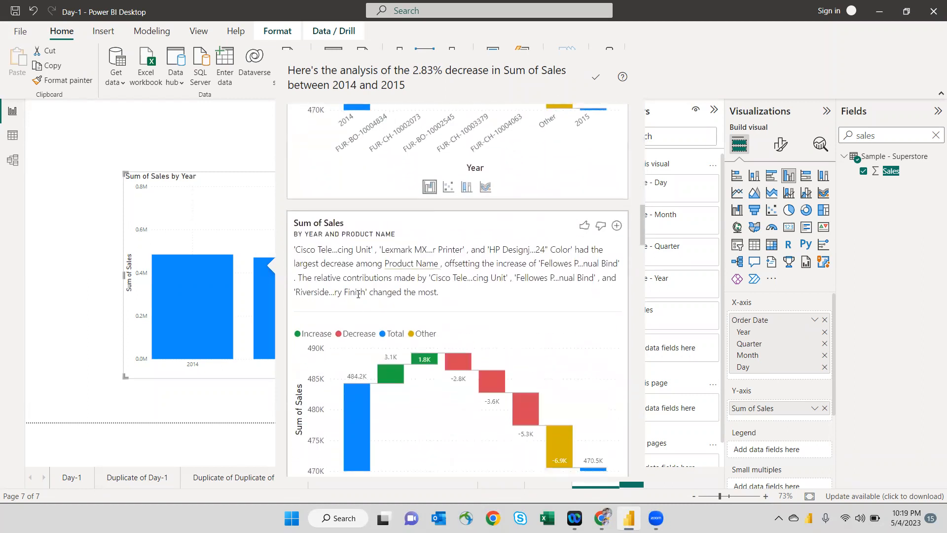
scroll(358, 294, down, 2)
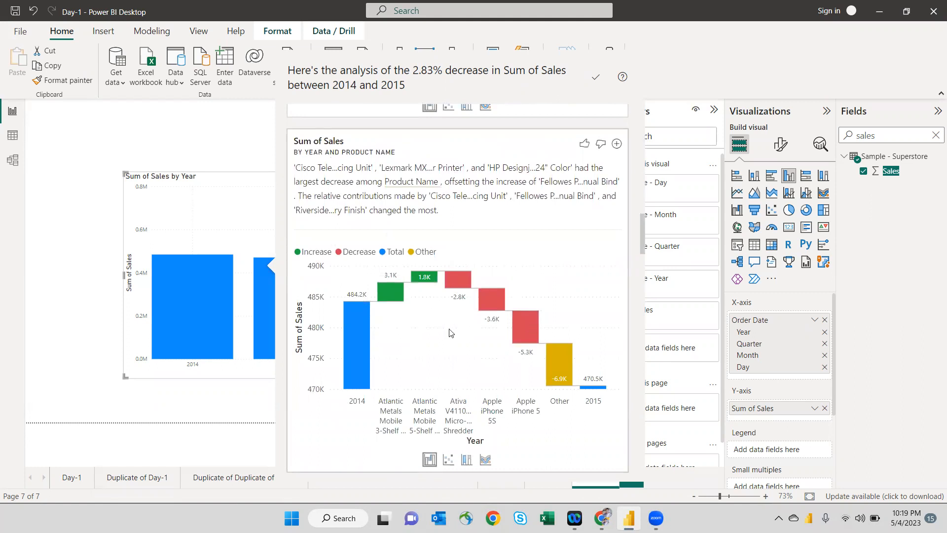
Step: Add the waterfall chart of Sum of Sales by Year and Ship Mode from the decrease analysis to the report page
scroll(418, 360, down, 5)
scroll(419, 360, down, 1)
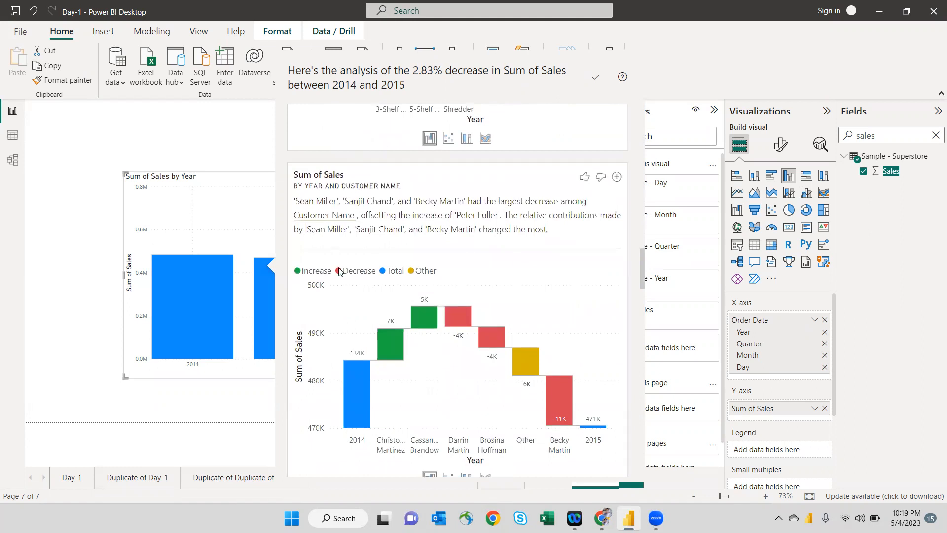
scroll(338, 271, down, 3)
scroll(338, 271, down, 6)
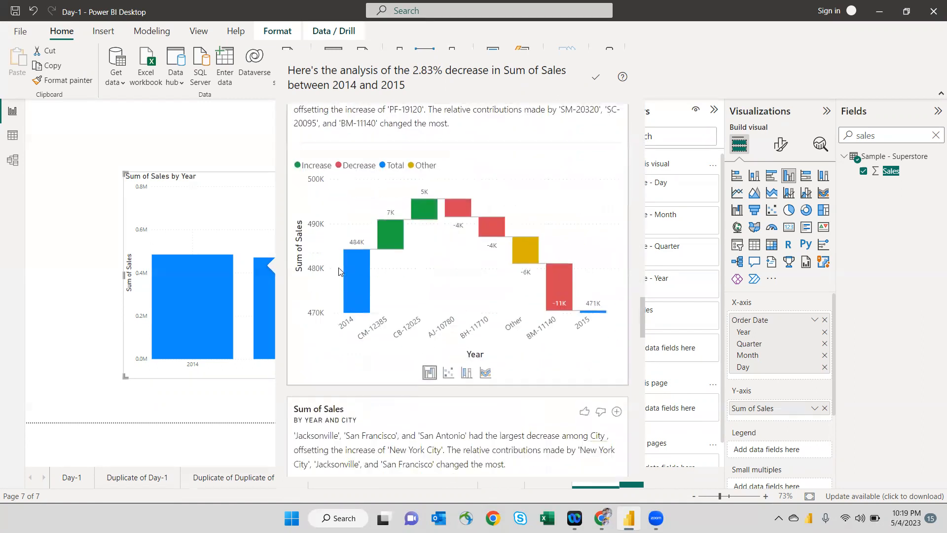
scroll(339, 270, down, 6)
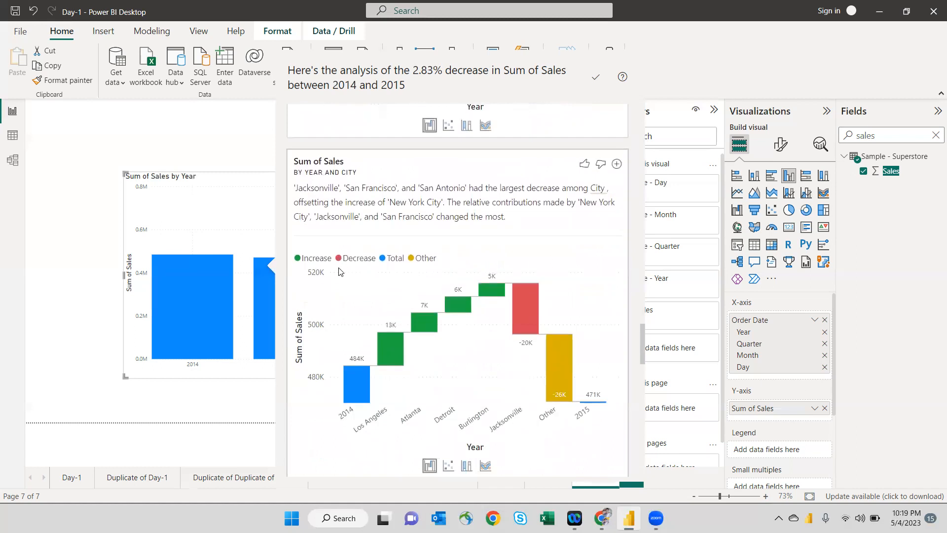
scroll(339, 271, down, 9)
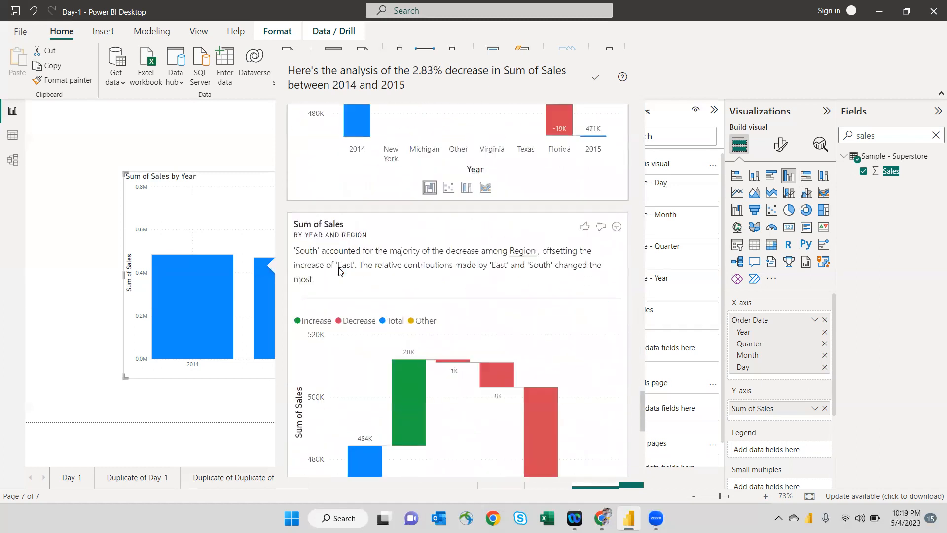
scroll(339, 271, down, 3)
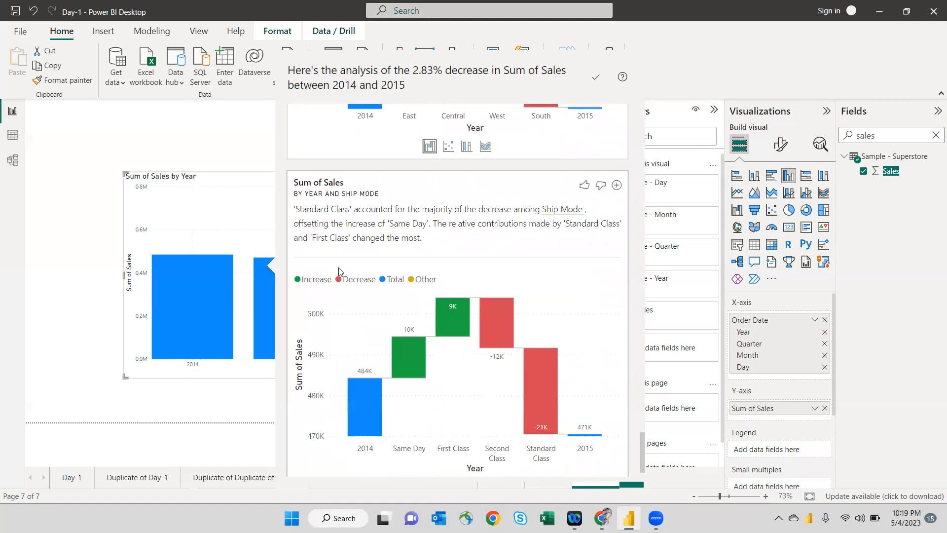
scroll(338, 270, down, 1)
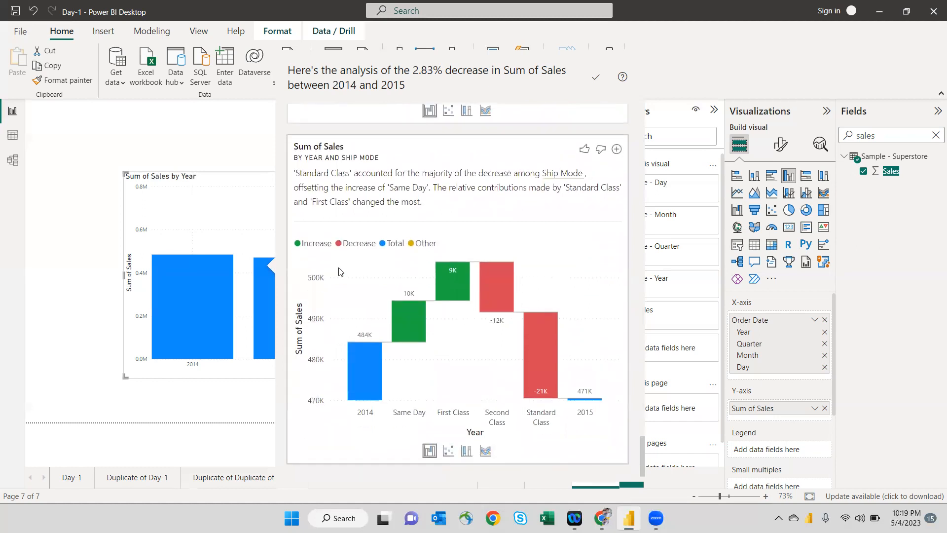
click(616, 150)
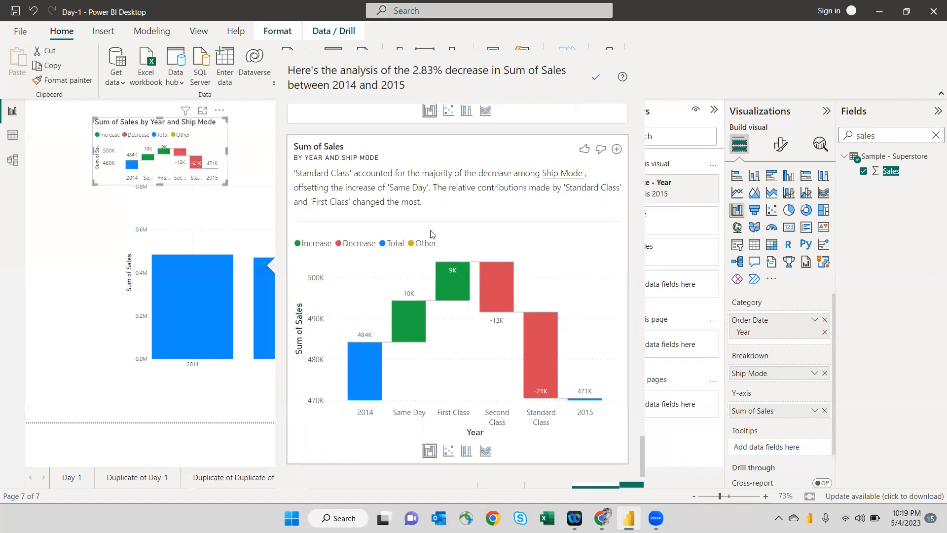
Step: Add the Sum of Sales by Year and Region waterfall chart from the decrease analysis to the report, and close the analysis
scroll(444, 232, down, 10)
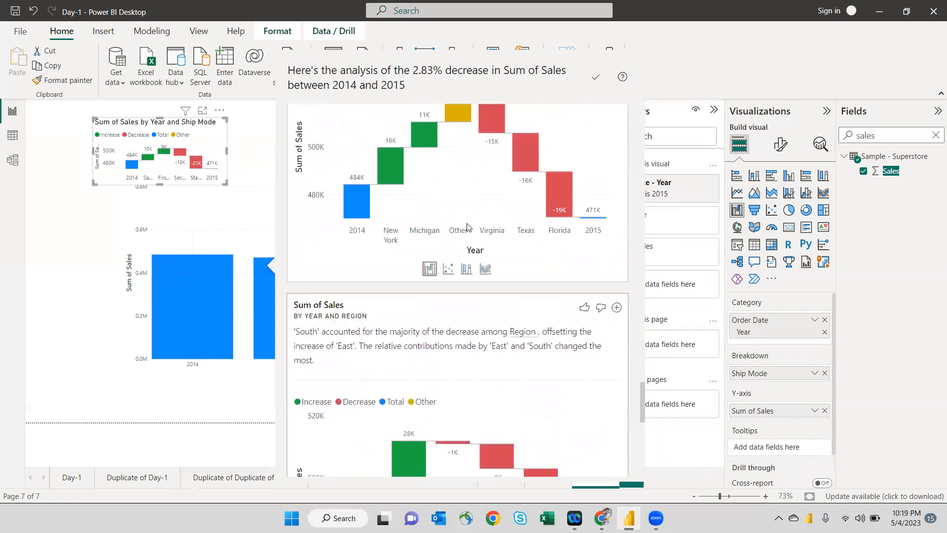
scroll(468, 227, up, 1)
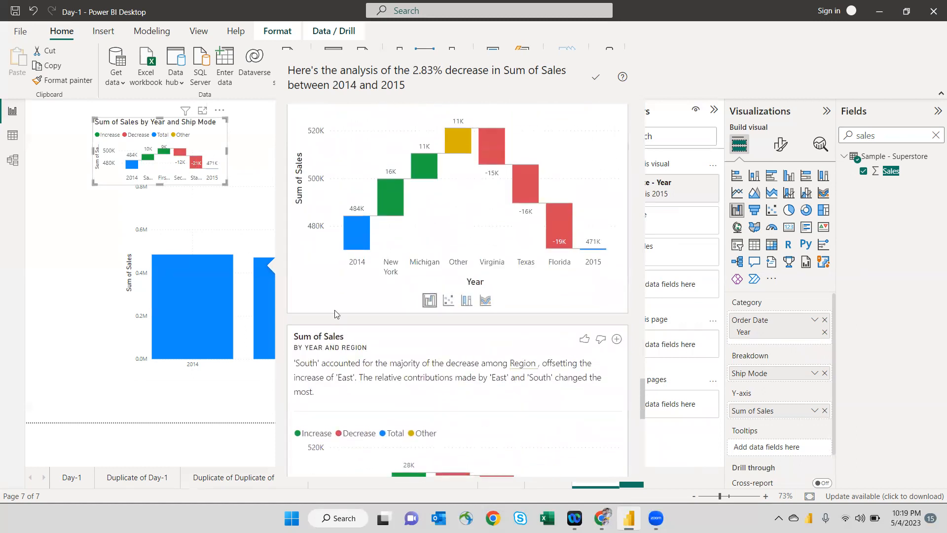
scroll(344, 324, down, 4)
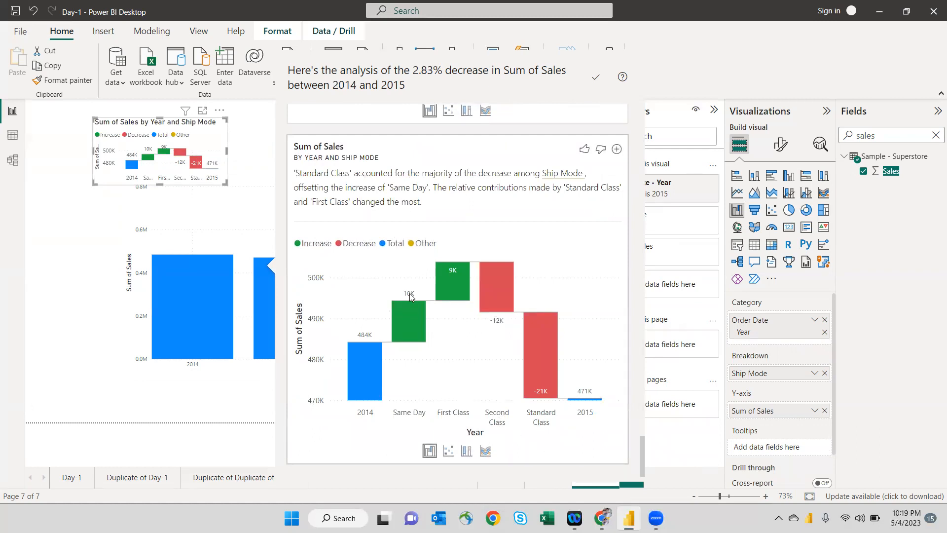
scroll(486, 326, up, 5)
scroll(486, 328, down, 4)
scroll(486, 328, up, 3)
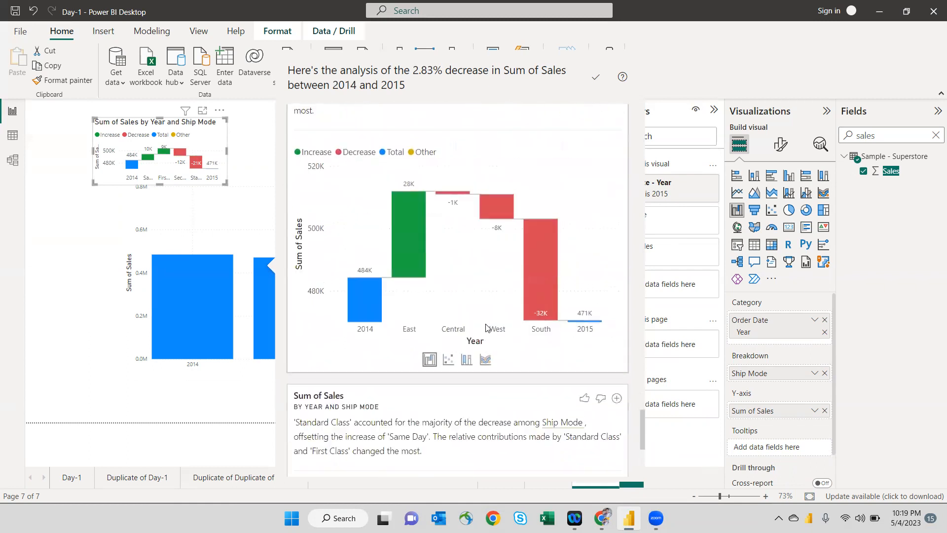
scroll(487, 328, up, 3)
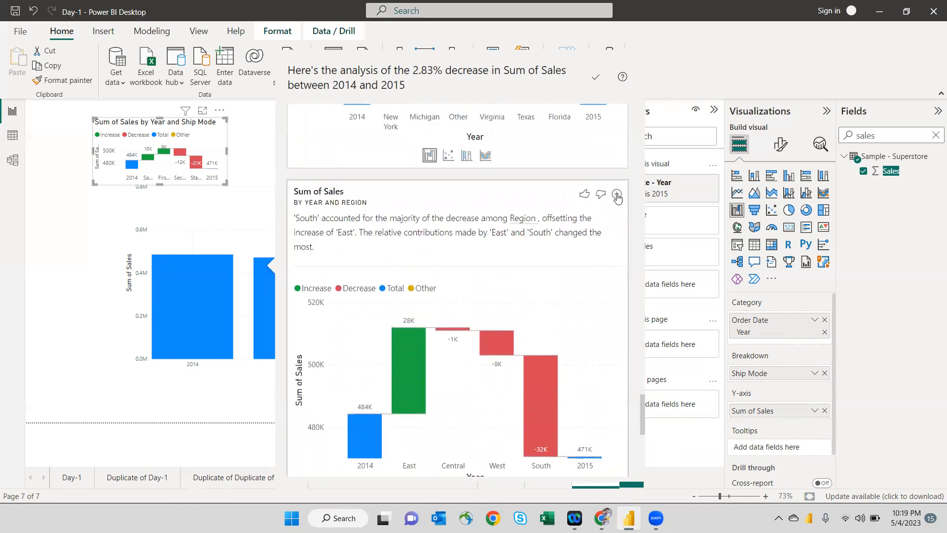
click(617, 195)
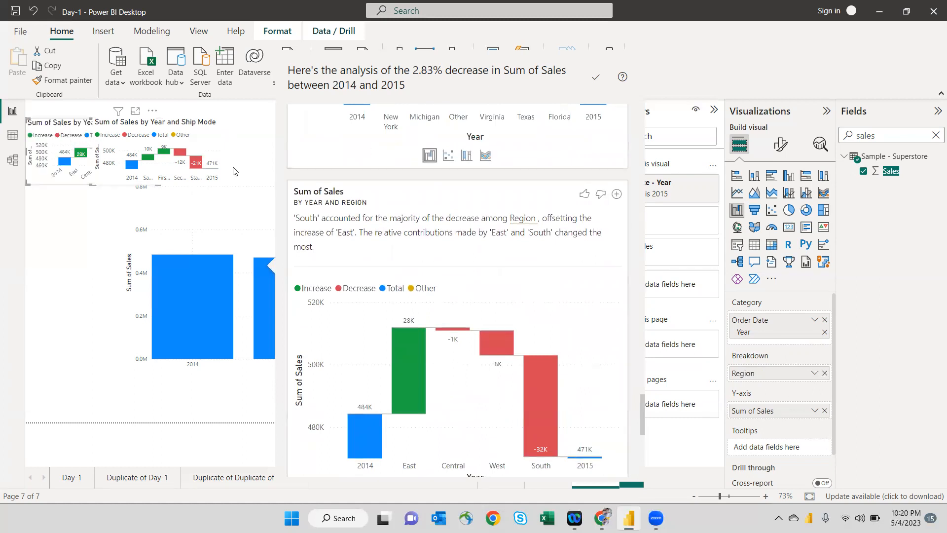
click(120, 154)
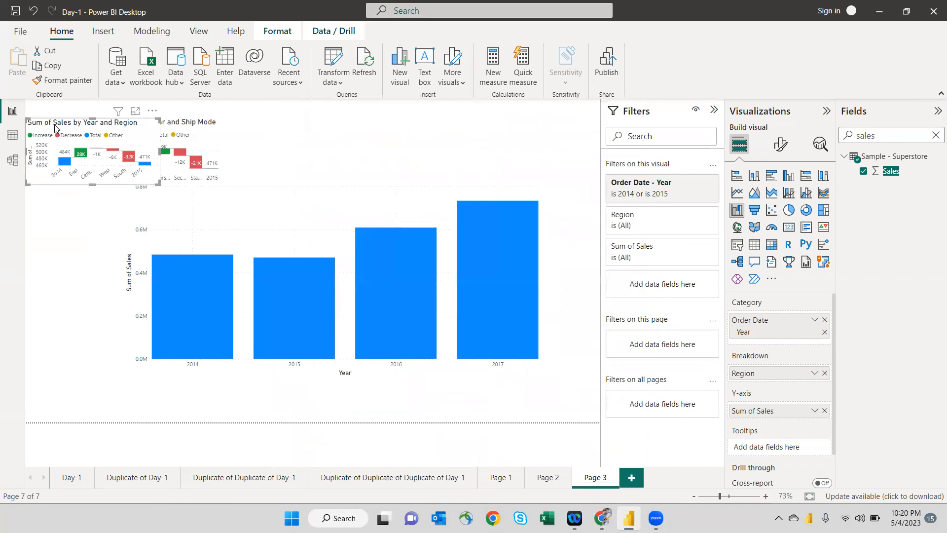
Step: Place the Region waterfall beside the Ship Mode one, and shrink the Sales by Year column chart against the page's left edge
drag(207, 166, 446, 166)
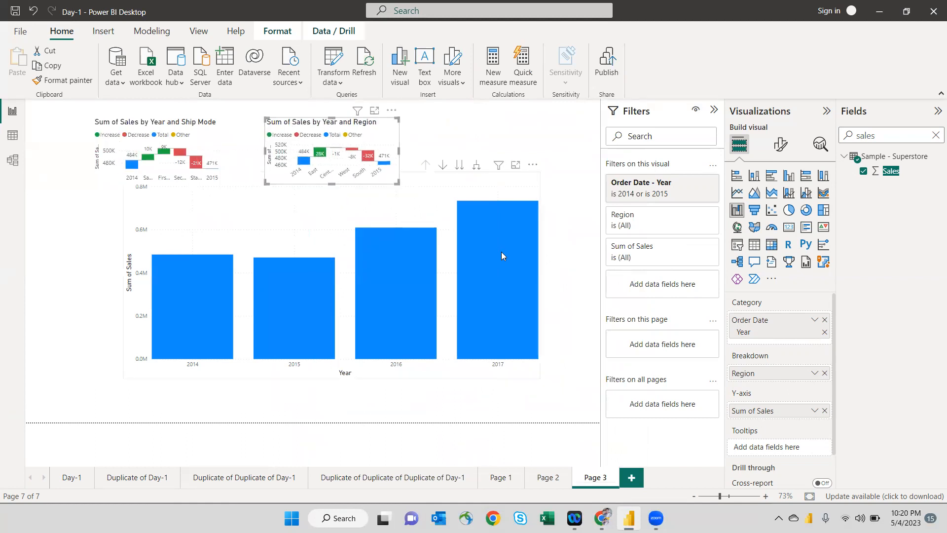
click(539, 306)
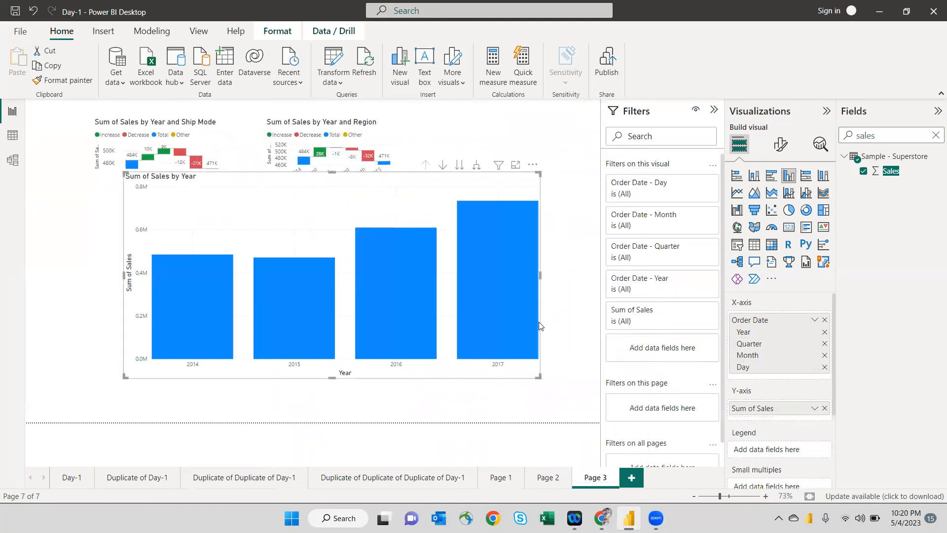
drag(539, 316, 384, 323)
drag(443, 385, 243, 349)
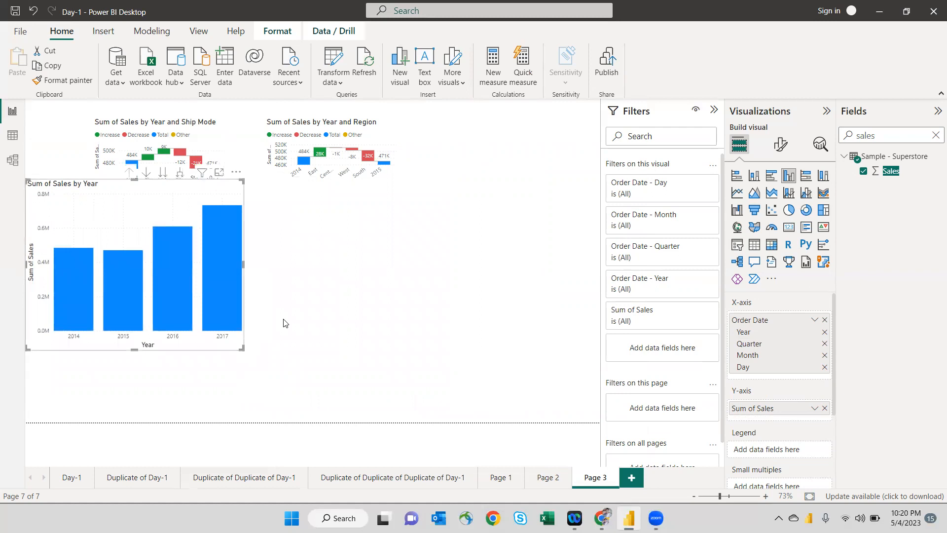
Step: Stack the Ship Mode waterfall above the Region waterfall beside the column chart and make both slightly taller
drag(219, 141, 391, 205)
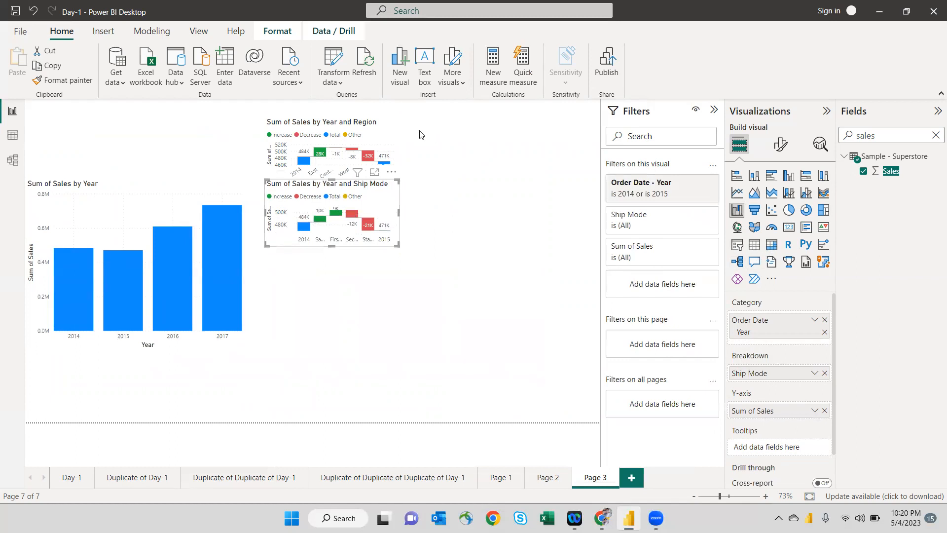
drag(388, 127, 387, 272)
drag(398, 329, 398, 340)
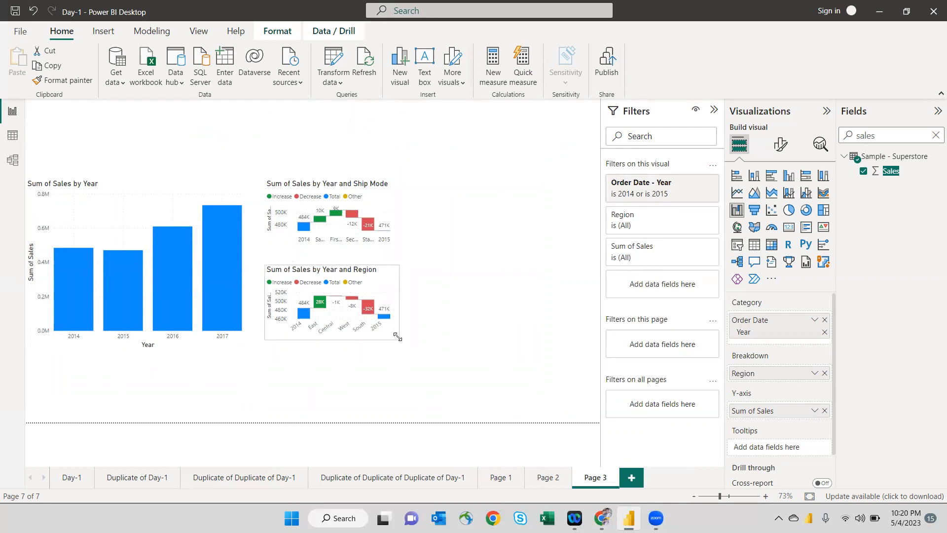
click(401, 240)
click(397, 245)
drag(397, 245, 398, 252)
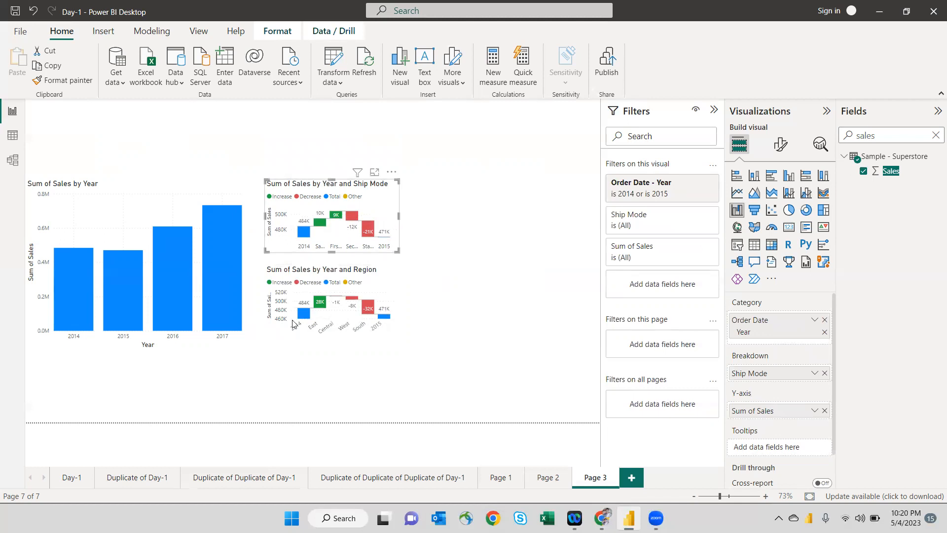
Step: Run the Explain the increase analysis on the 2017 sales column and review its breakdowns by State, City, customer and Order ID
right_click(216, 252)
mouse_move(261, 370)
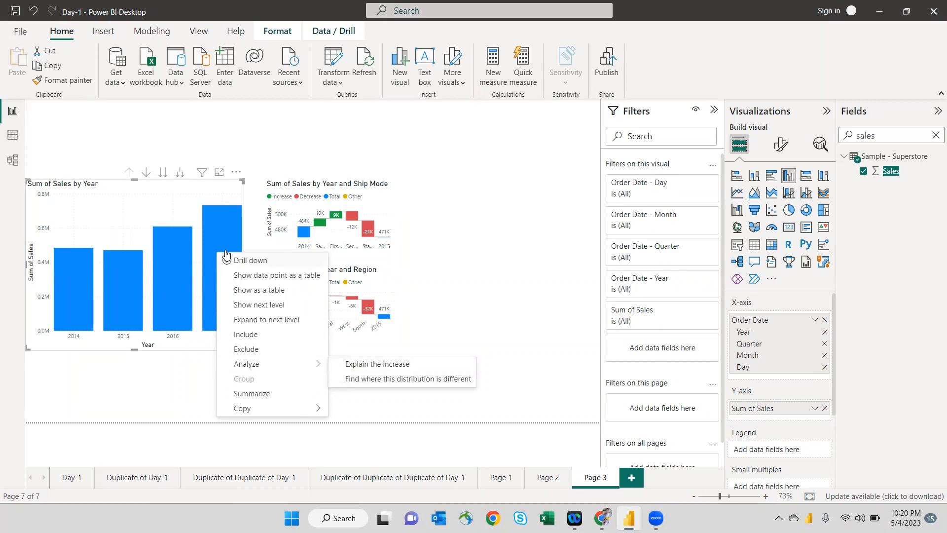
click(400, 365)
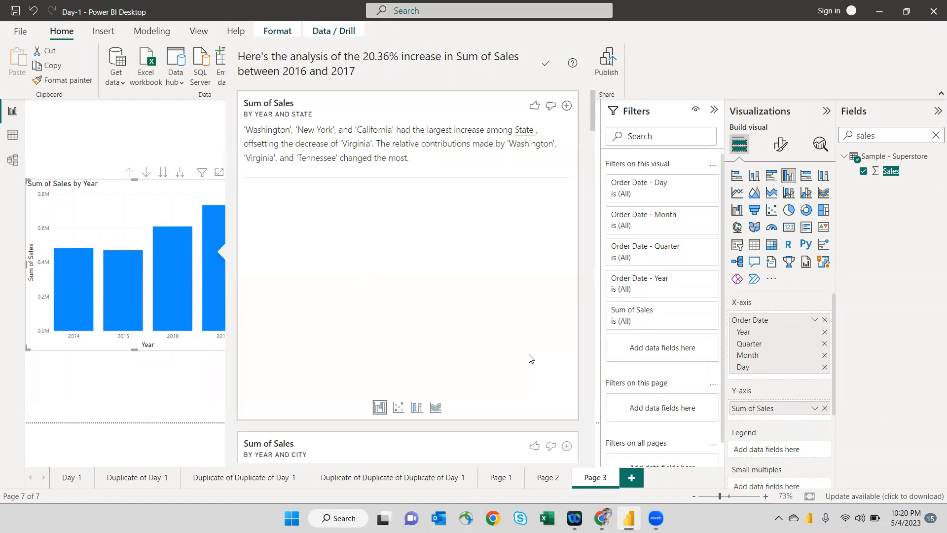
scroll(544, 336, down, 1)
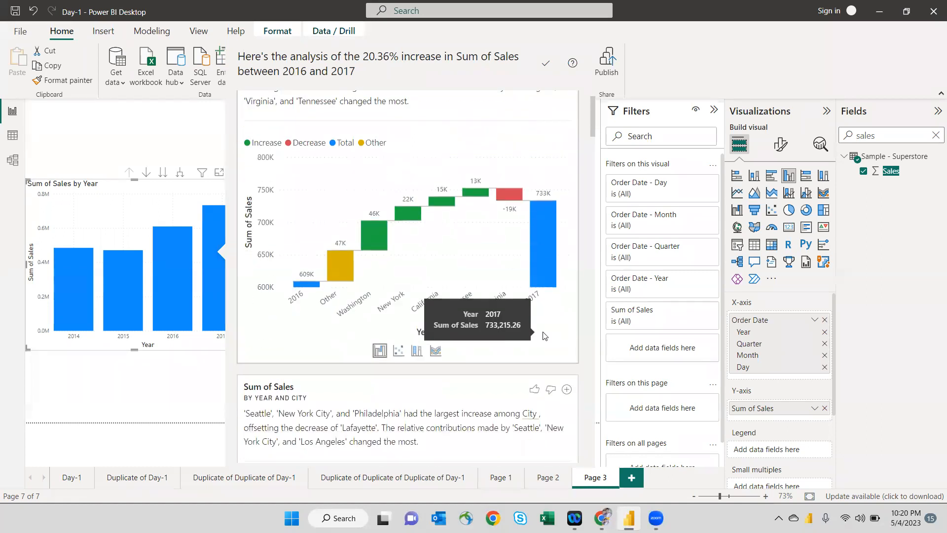
scroll(545, 336, down, 5)
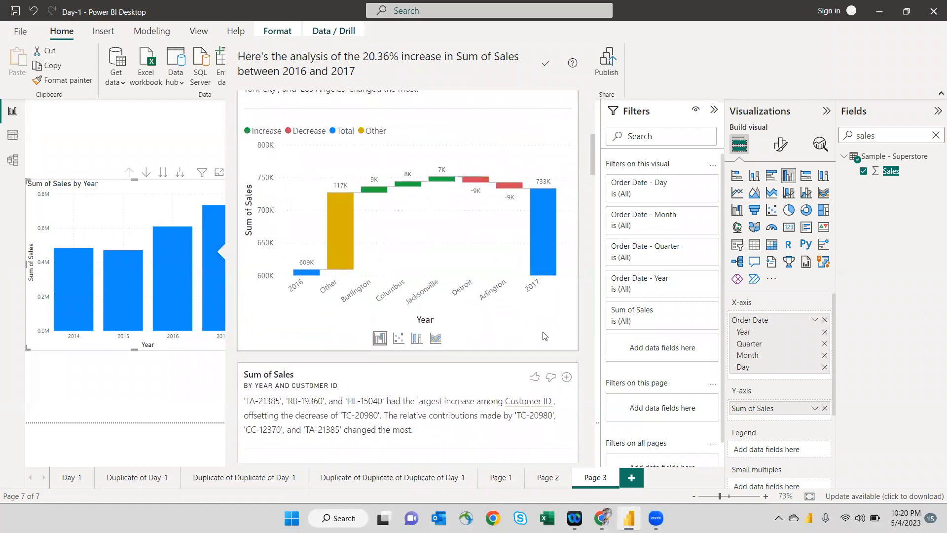
scroll(543, 336, down, 12)
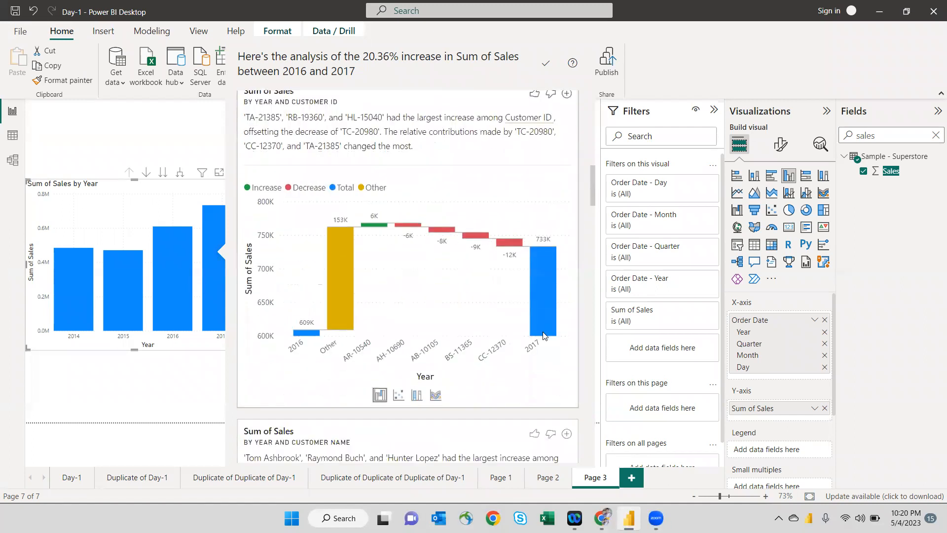
scroll(543, 336, down, 8)
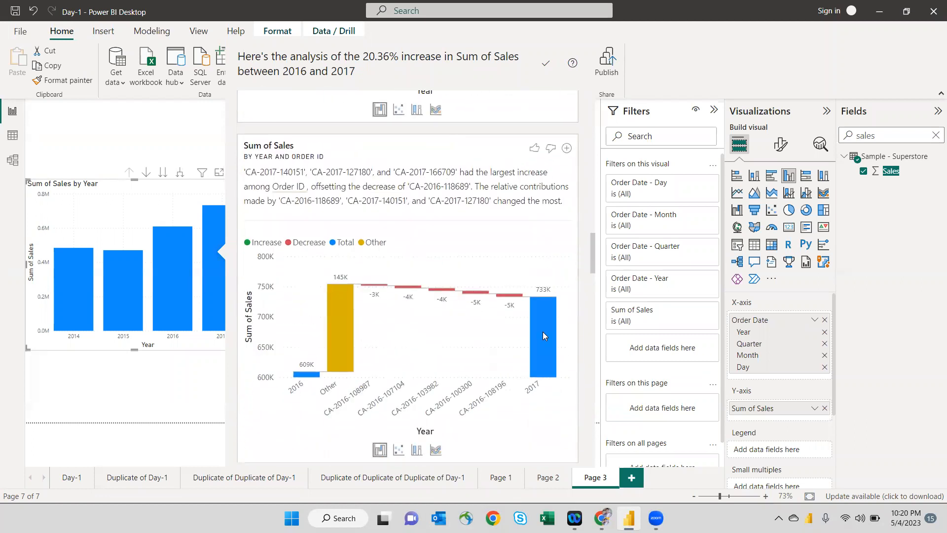
Step: Review the Ship Mode, Product Name and Segment breakdowns of the increase, and add the Sum of Sales by Year and Segment waterfall to the report
scroll(543, 336, down, 1)
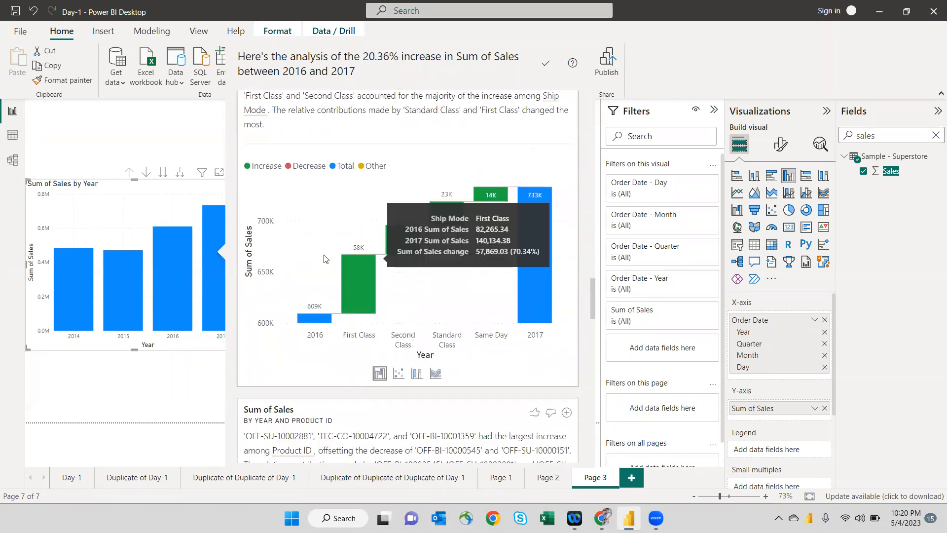
scroll(323, 259, up, 1)
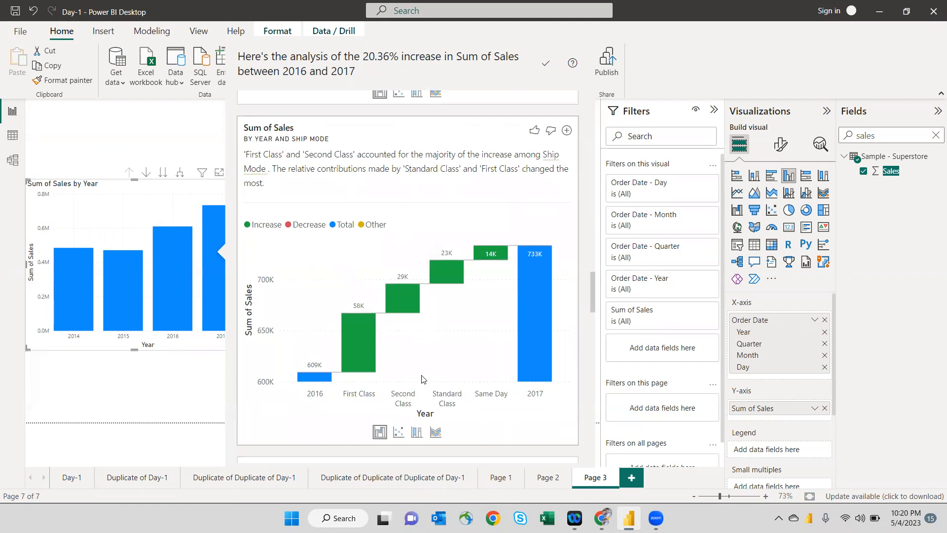
scroll(423, 378, down, 8)
scroll(423, 379, down, 8)
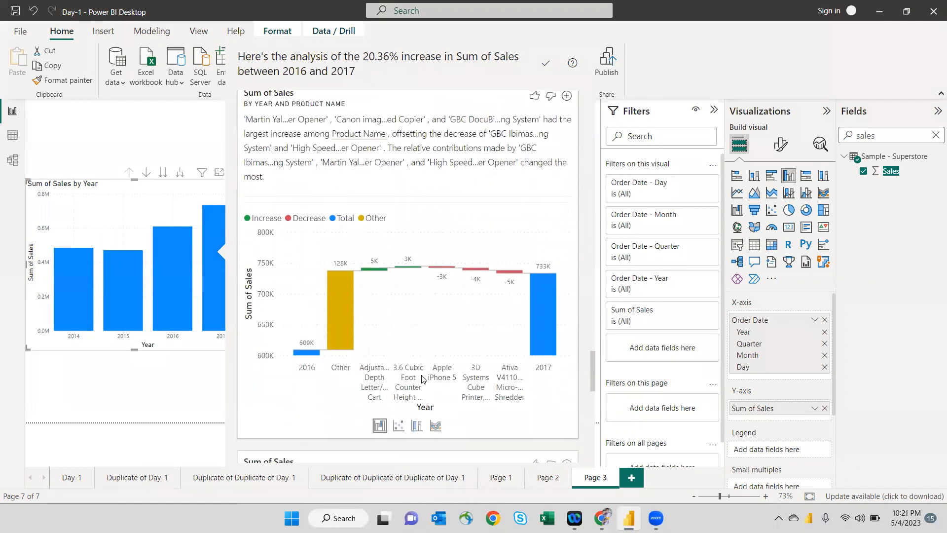
scroll(422, 379, up, 1)
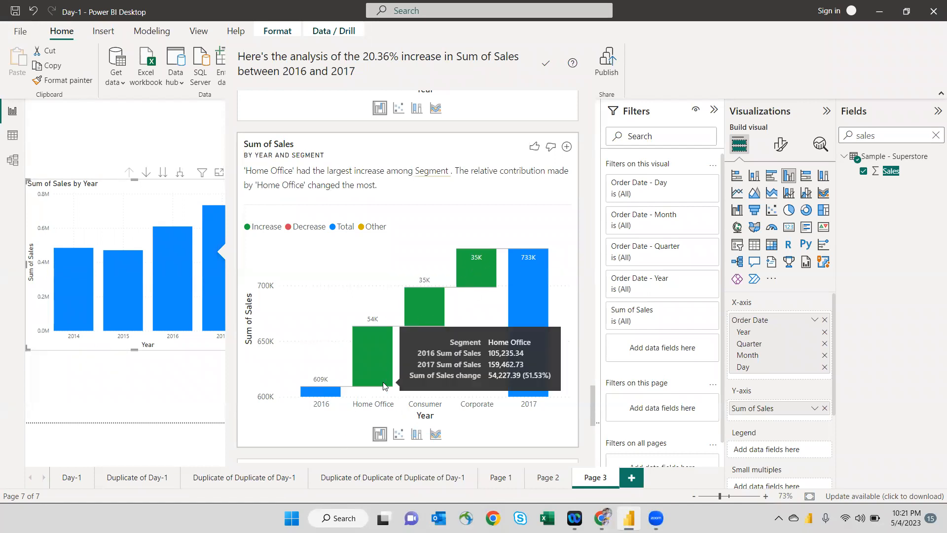
click(567, 146)
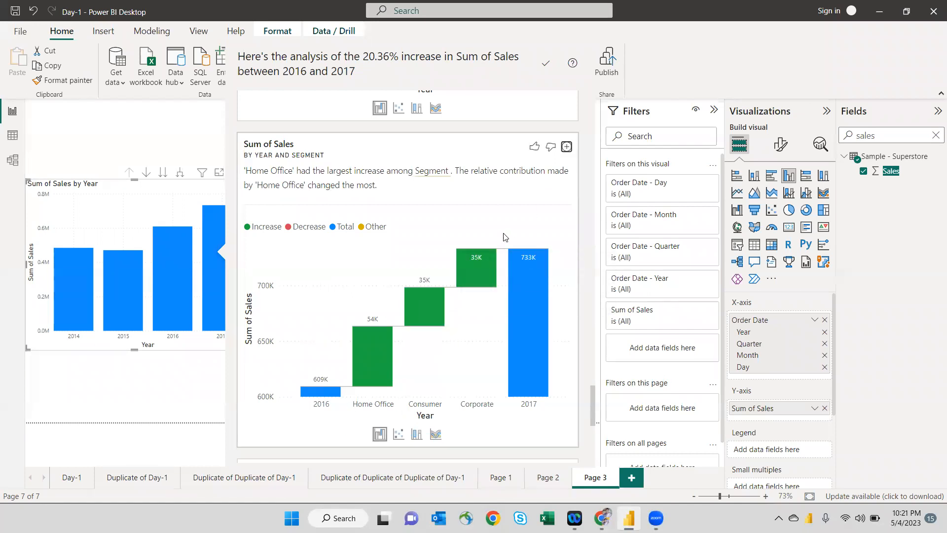
Step: Add the Sum of Sales by Year and Sub-Category waterfall from the increase analysis to the report, and close the analysis
scroll(428, 310, down, 5)
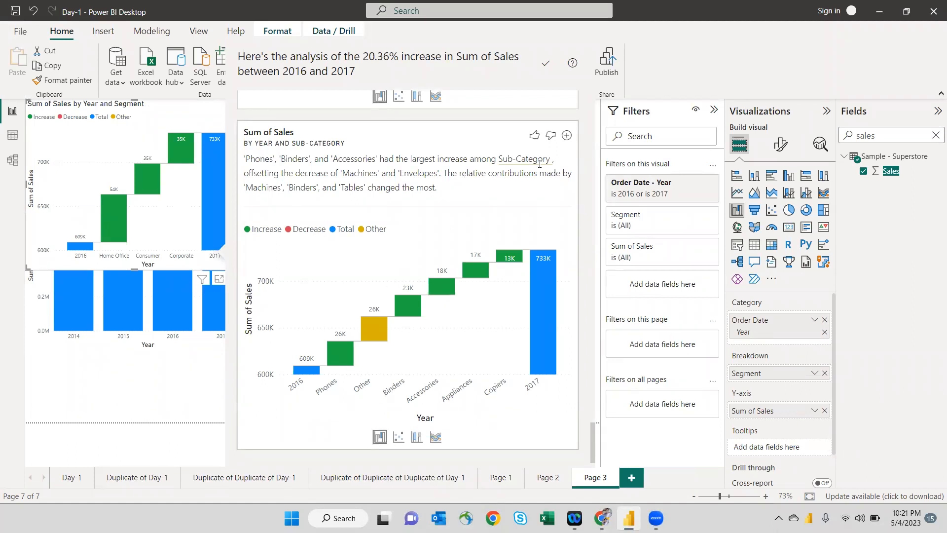
click(567, 135)
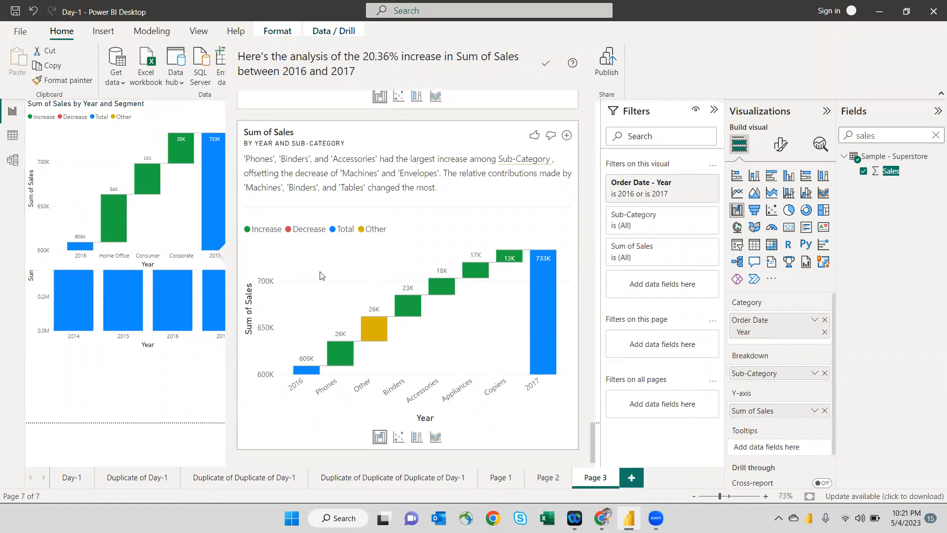
click(211, 362)
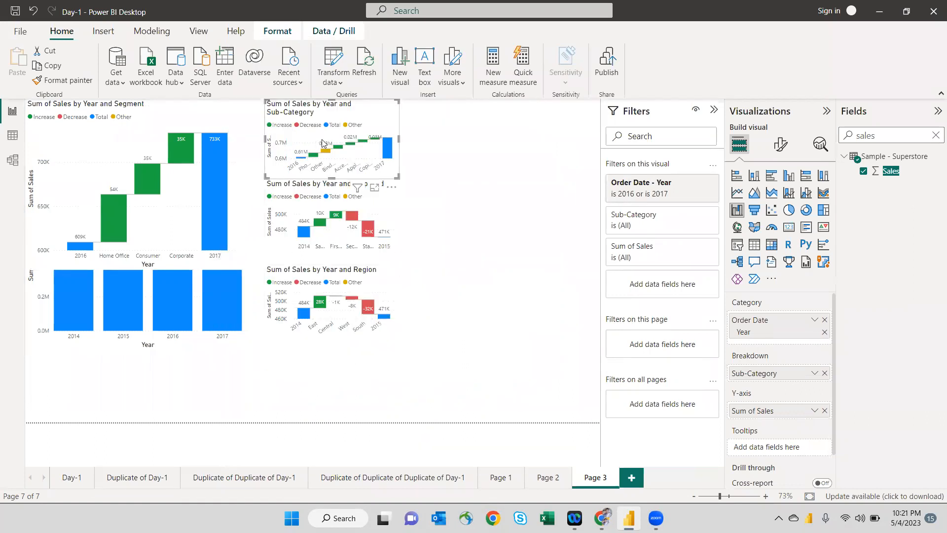
Step: Stack the Sub-Category waterfall above the Segment waterfall beside the Ship Mode and Region charts, shrinking the Segment chart and slightly widening the Sub-Category one
drag(371, 113, 545, 188)
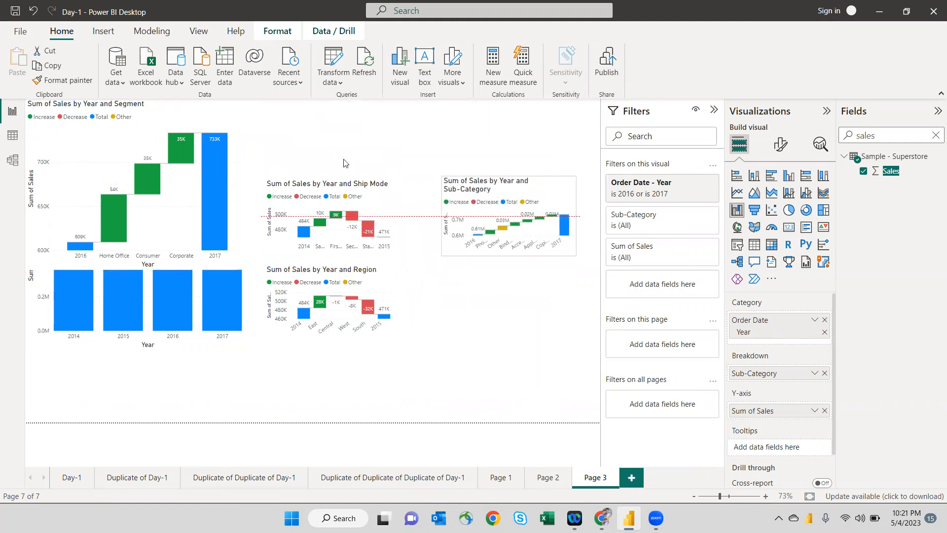
drag(177, 195, 524, 348)
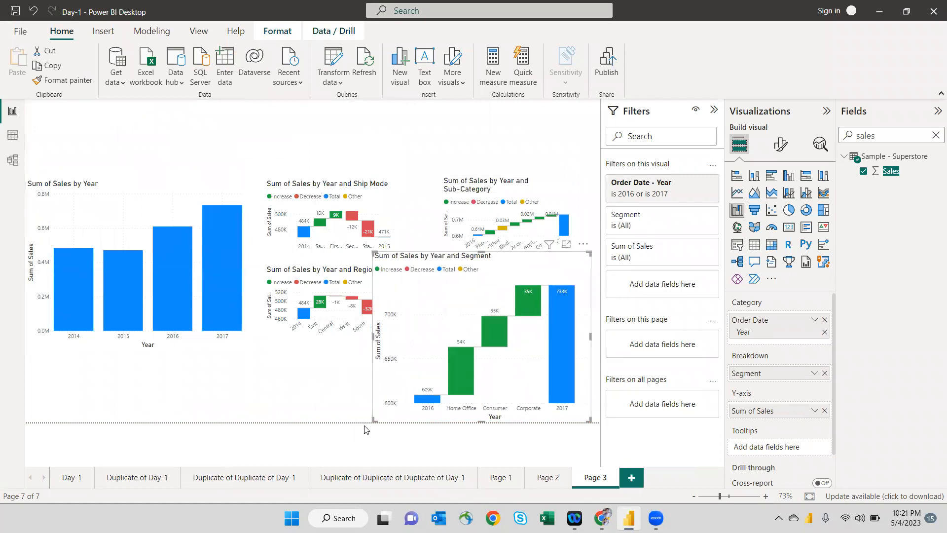
drag(373, 421, 441, 336)
mouse_move(548, 186)
mouse_down()
mouse_move(565, 173)
mouse_move(551, 179)
mouse_up()
drag(575, 244, 586, 247)
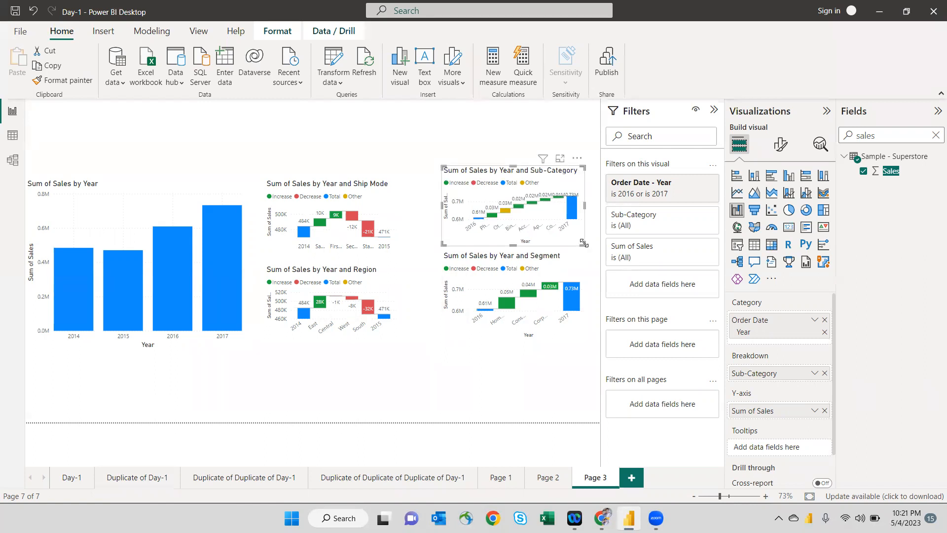
click(541, 370)
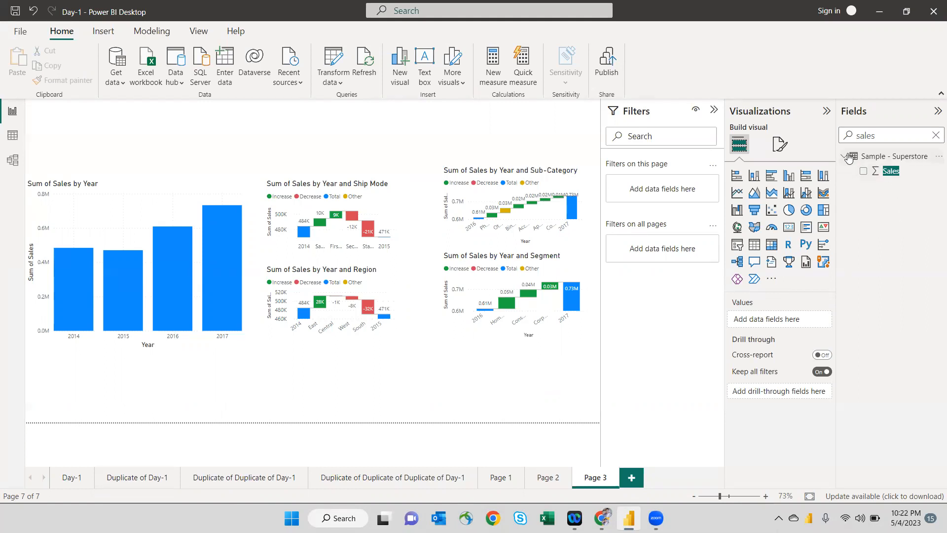
Step: Clear the "sales" search from the field list so that all Superstore fields are listed
click(894, 134)
key(BackSpace)
key(BackSpace)
key(BackSpace)
key(BackSpace)
key(BackSpace)
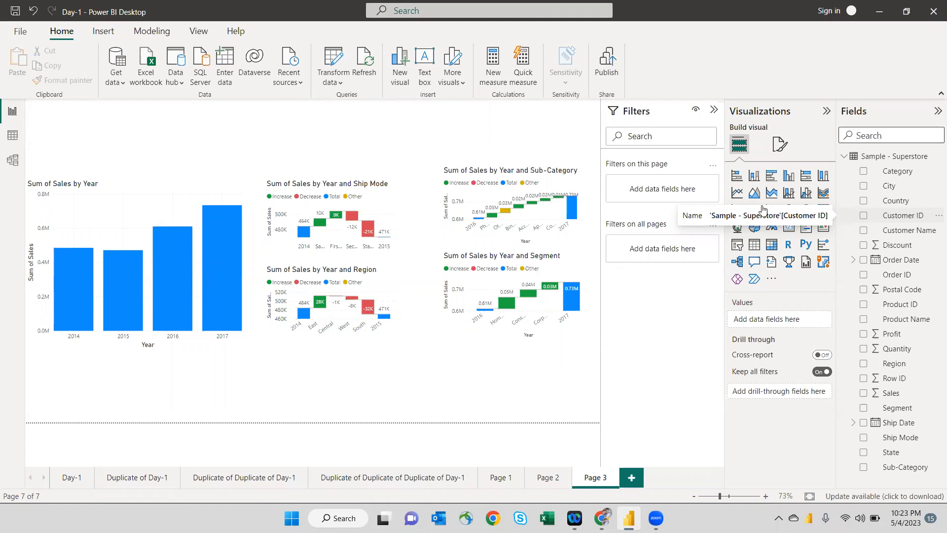
Step: View the analysis options offered for the 2016 column of the Sum of Sales by Year chart, and dismiss them
right_click(172, 244)
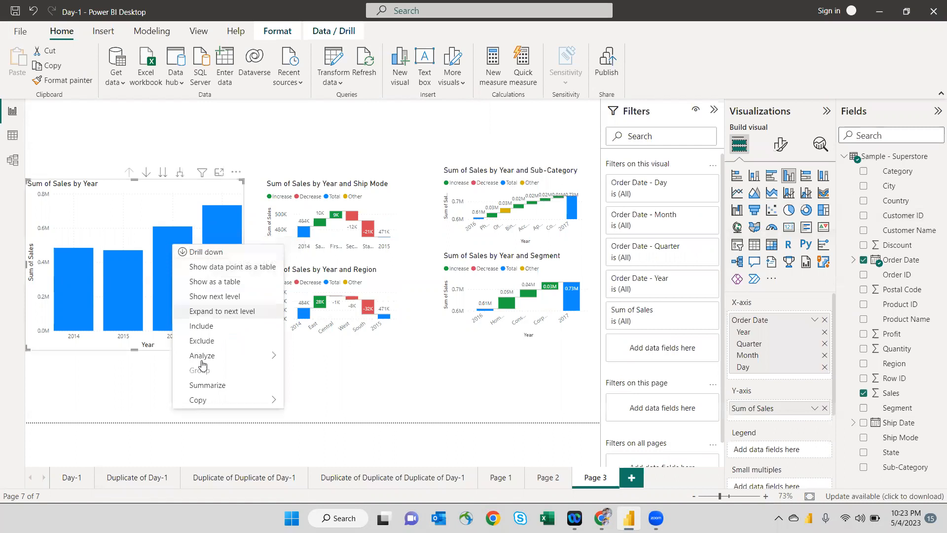
mouse_move(202, 357)
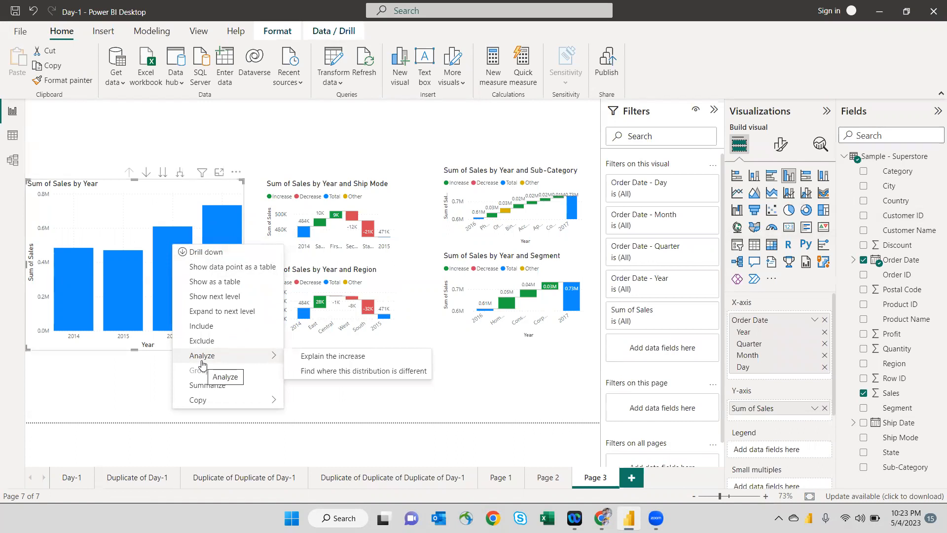
click(152, 377)
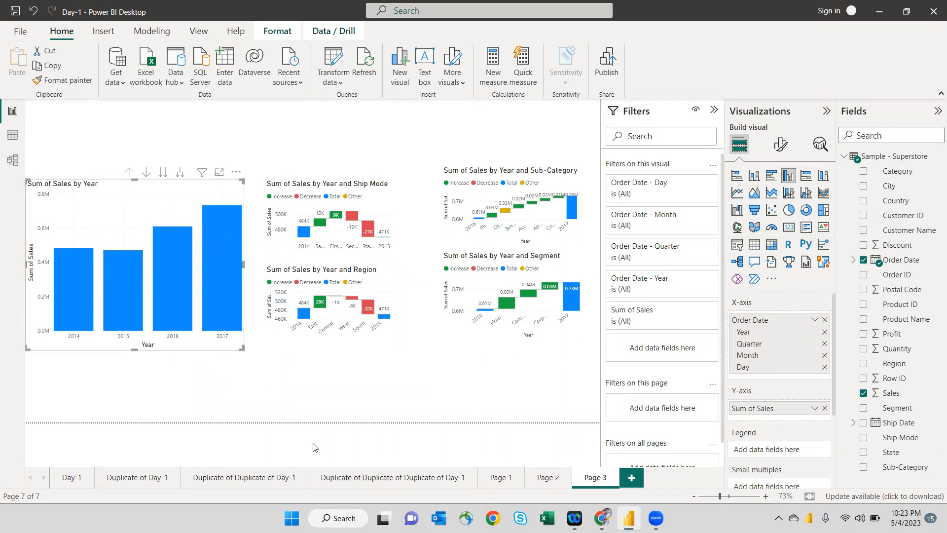
Step: Look through Page 2, Page 1, Page 3, Duplicate of Day-1 and Duplicate of Duplicate of Day-1 for charts to analyze
click(539, 481)
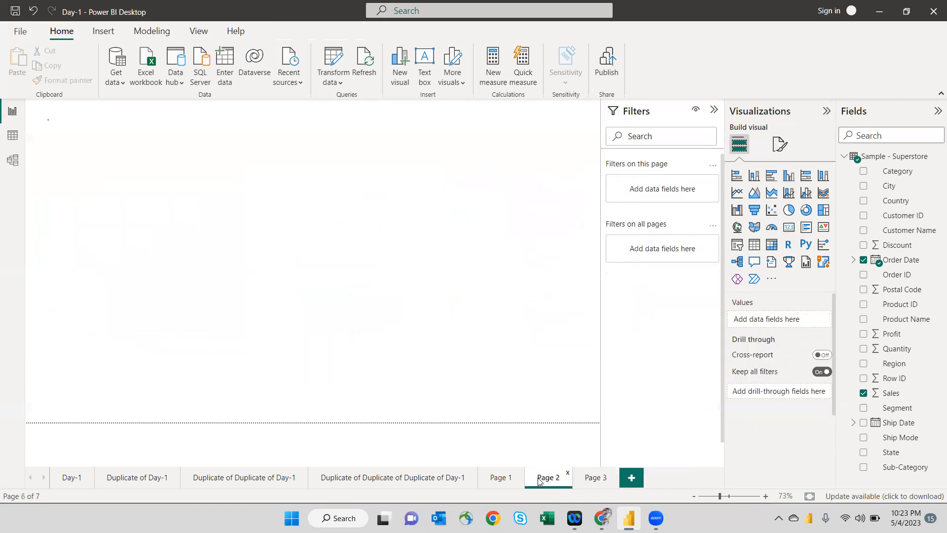
click(508, 479)
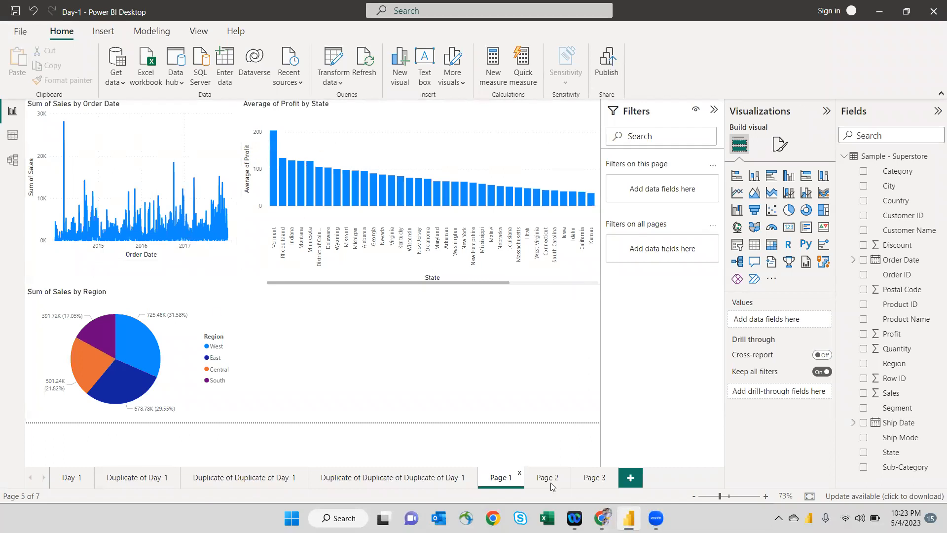
click(595, 483)
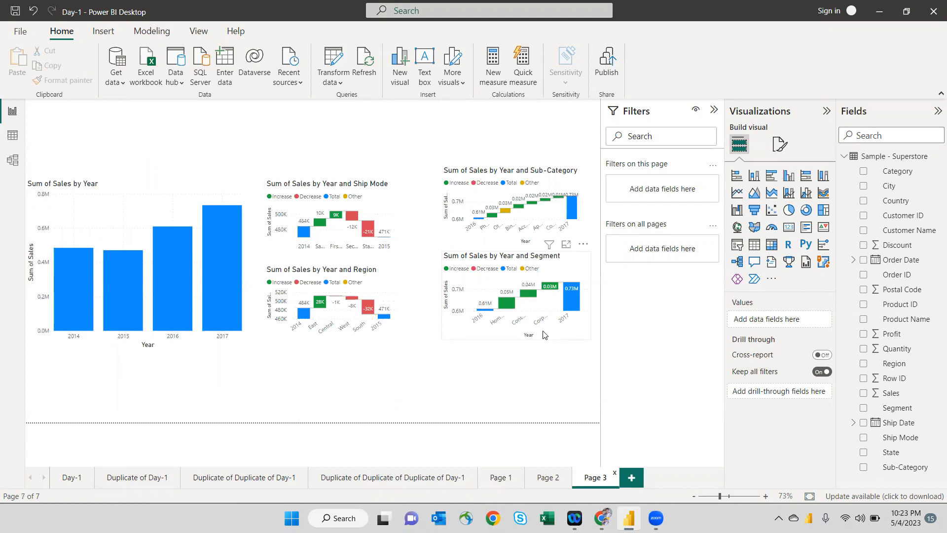
click(145, 473)
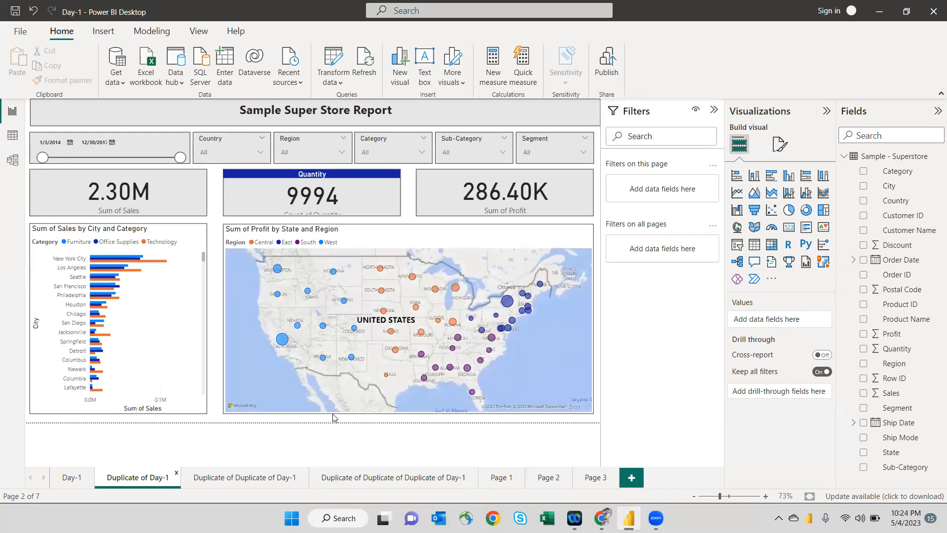
click(288, 475)
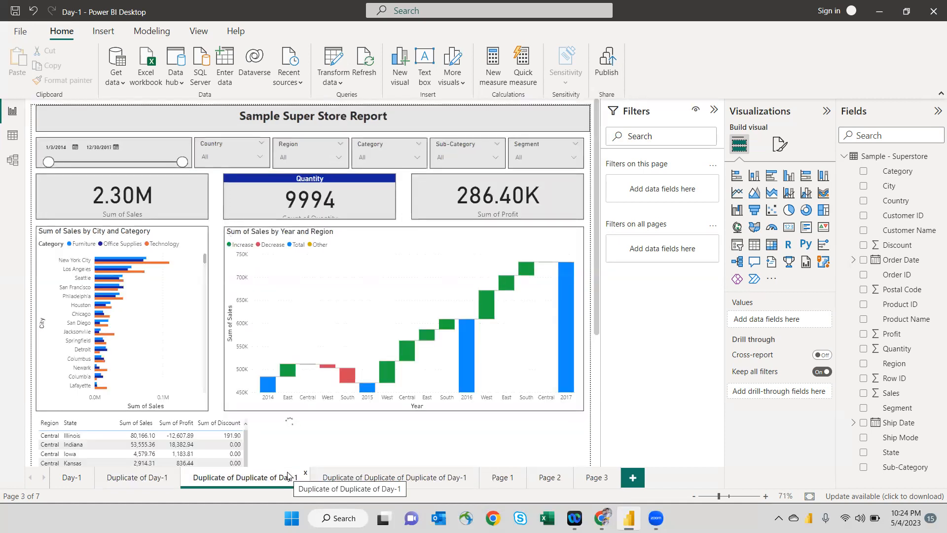
Step: Run Find where this distribution is different on the Day-1 Sales by Category chart, review its State, Segment and Ship Mode comparisons, and close it
click(72, 477)
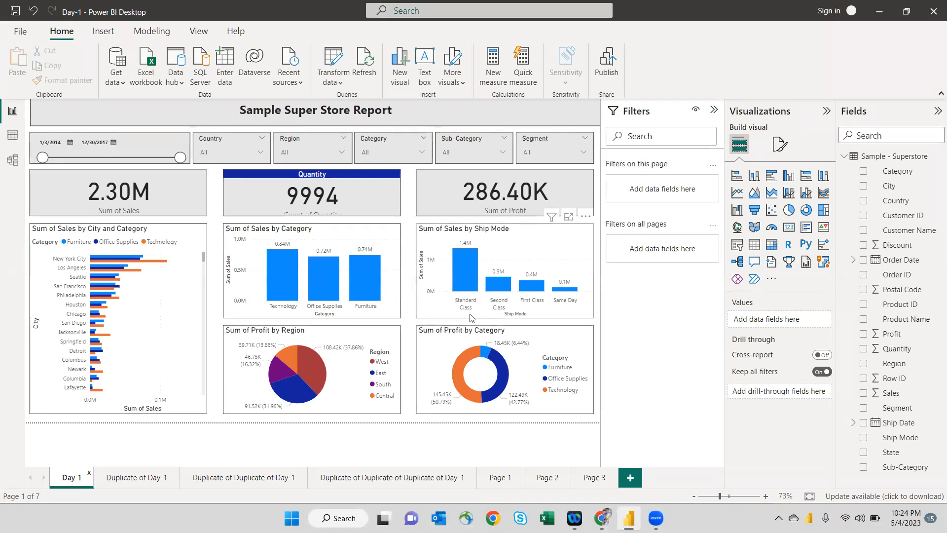
right_click(377, 293)
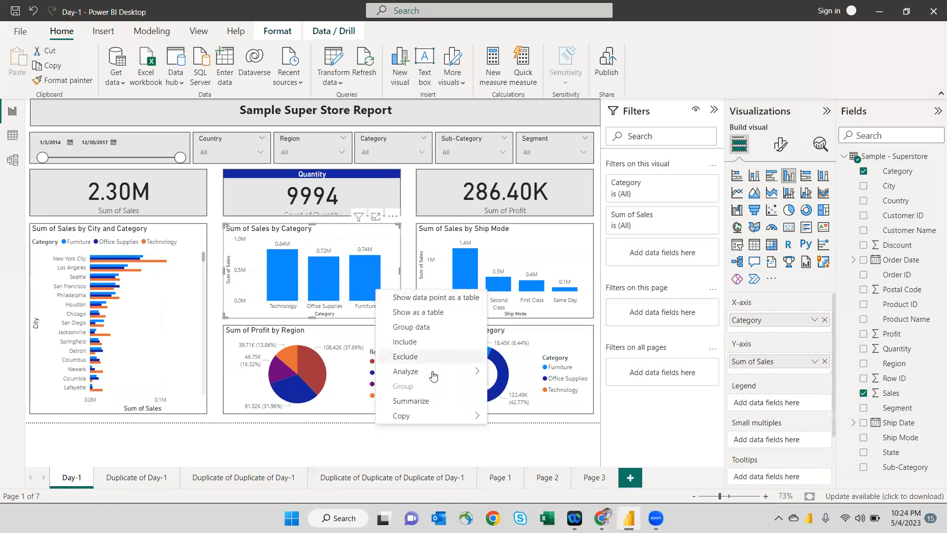
mouse_move(434, 375)
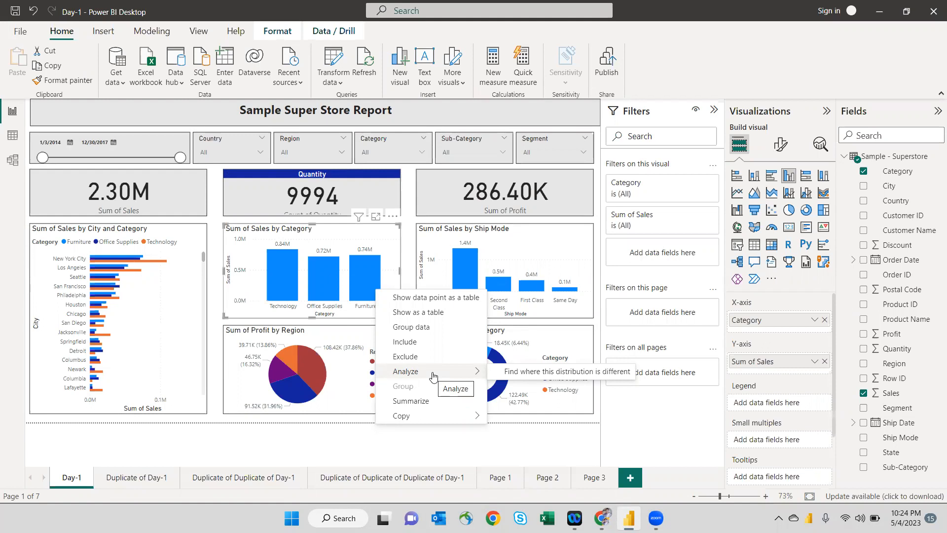
click(512, 372)
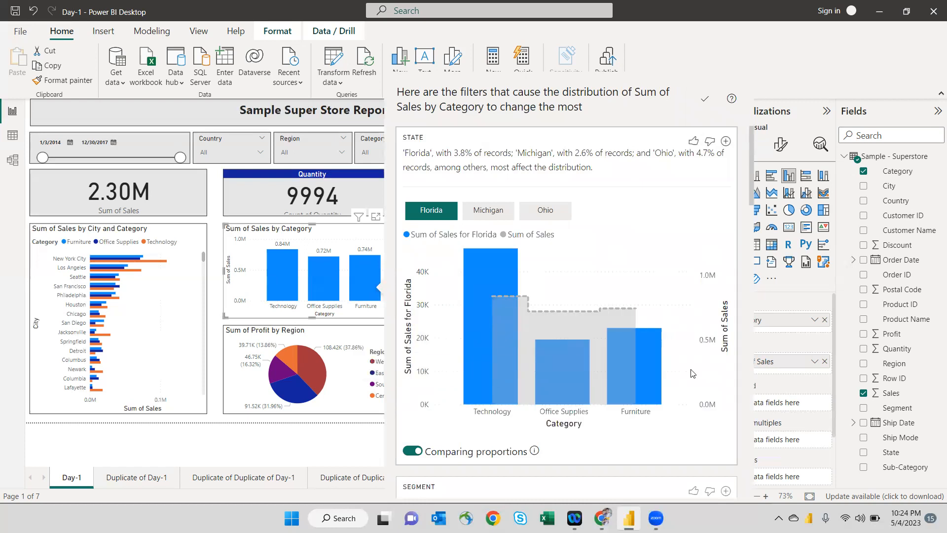
scroll(691, 374, down, 5)
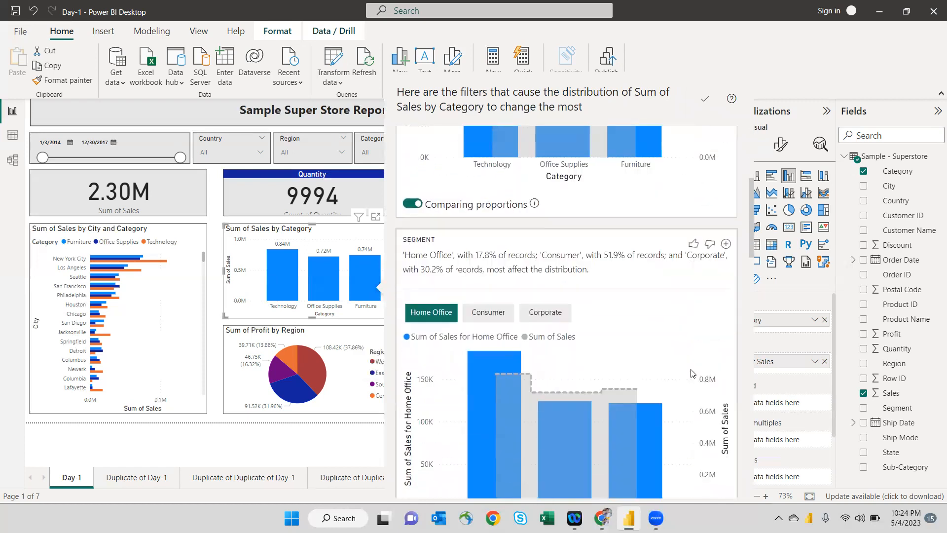
scroll(692, 373, down, 1)
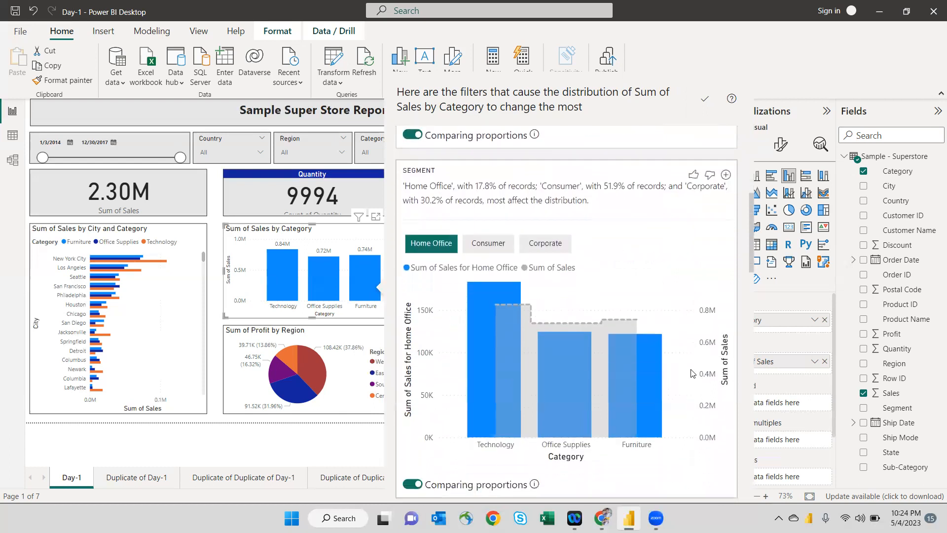
scroll(691, 373, down, 3)
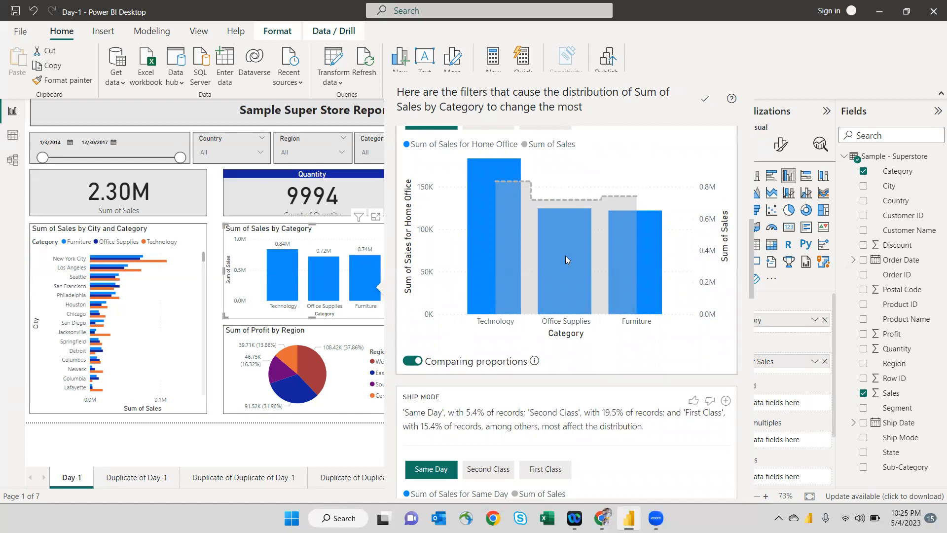
scroll(568, 276, down, 3)
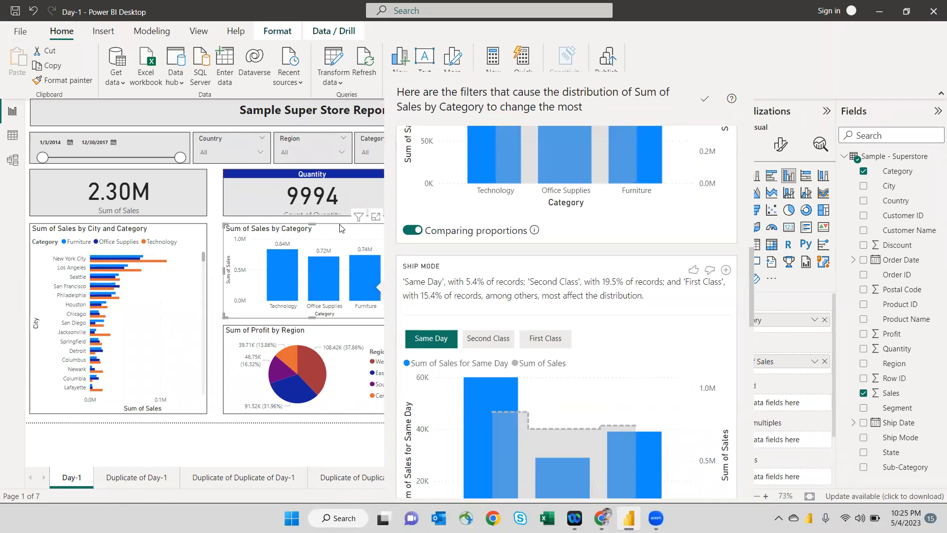
scroll(576, 227, down, 10)
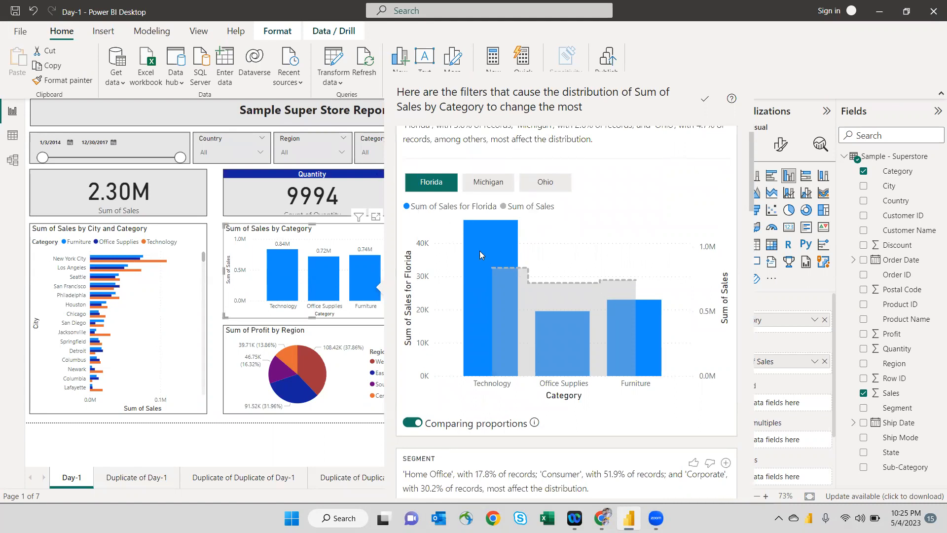
key(Escape)
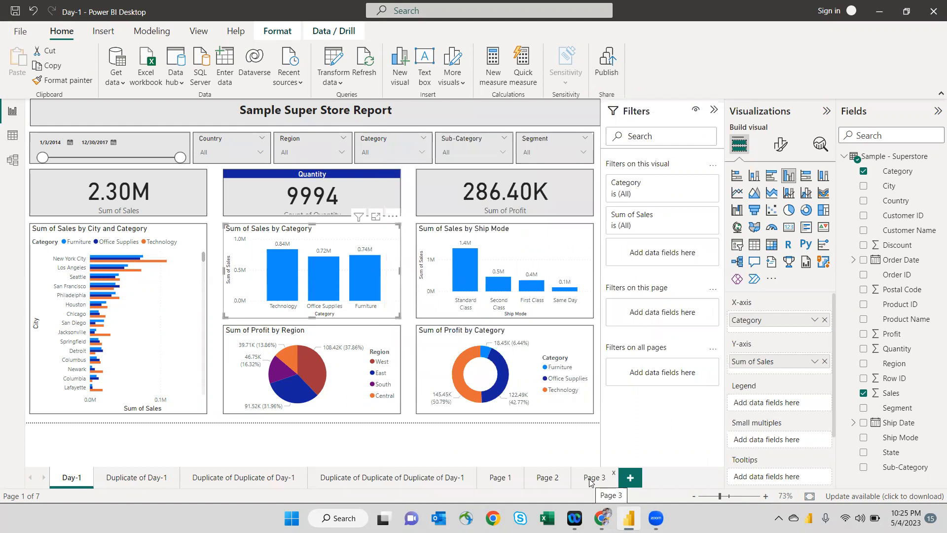
mouse_move(344, 223)
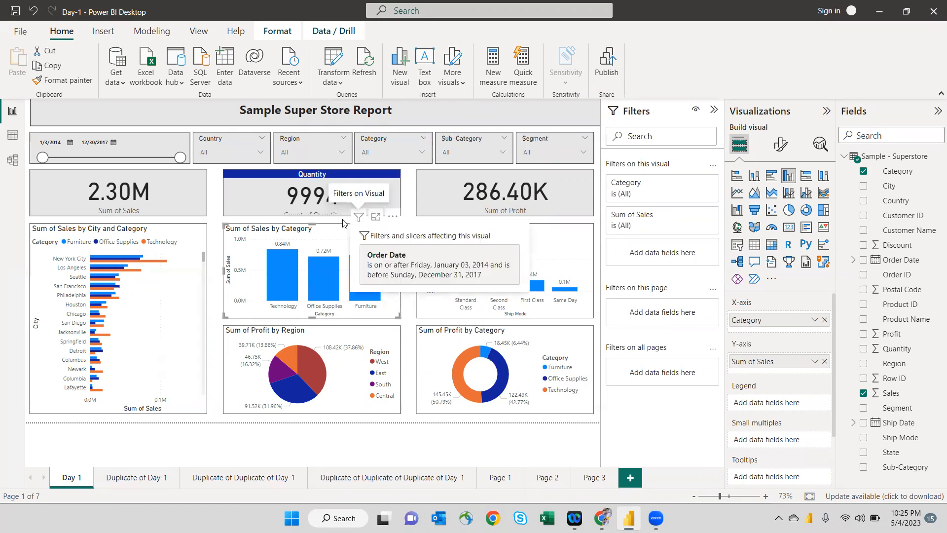
Step: Run Explain the increase on the 2017 column of Page 3's Sum of Sales by Year chart, review its breakdowns by field, and close it
click(583, 481)
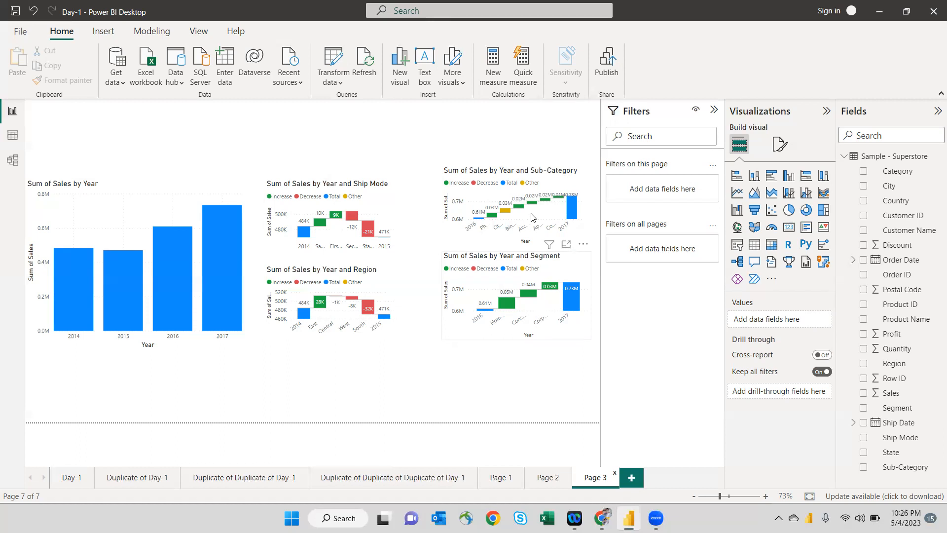
right_click(207, 240)
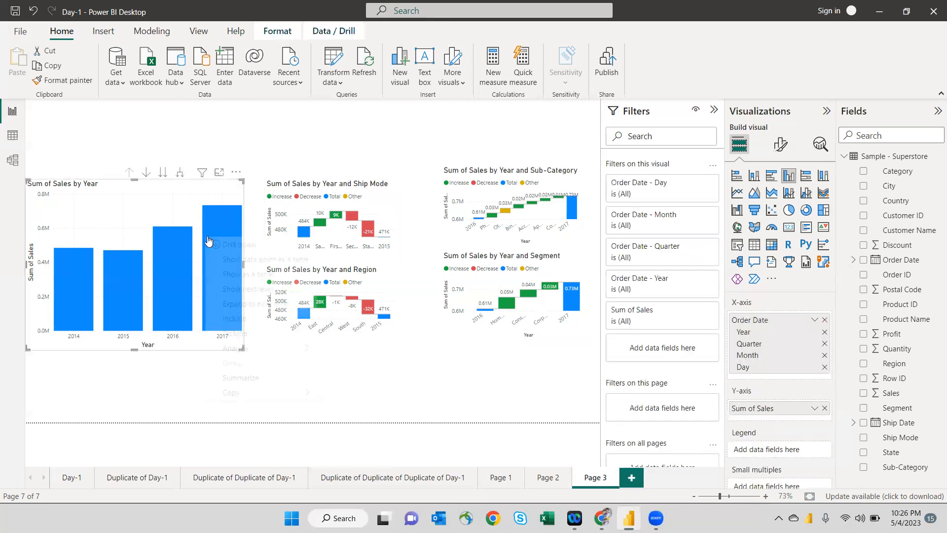
mouse_move(257, 347)
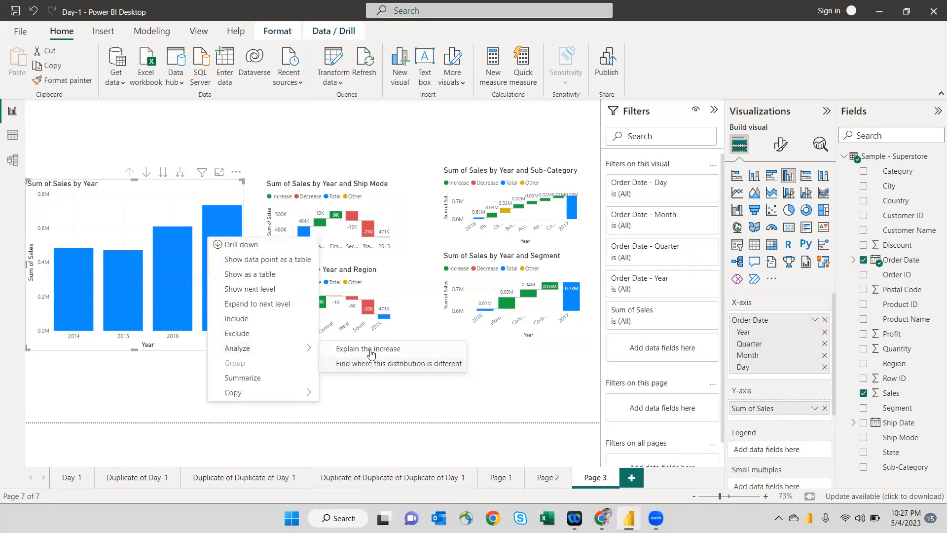
click(357, 352)
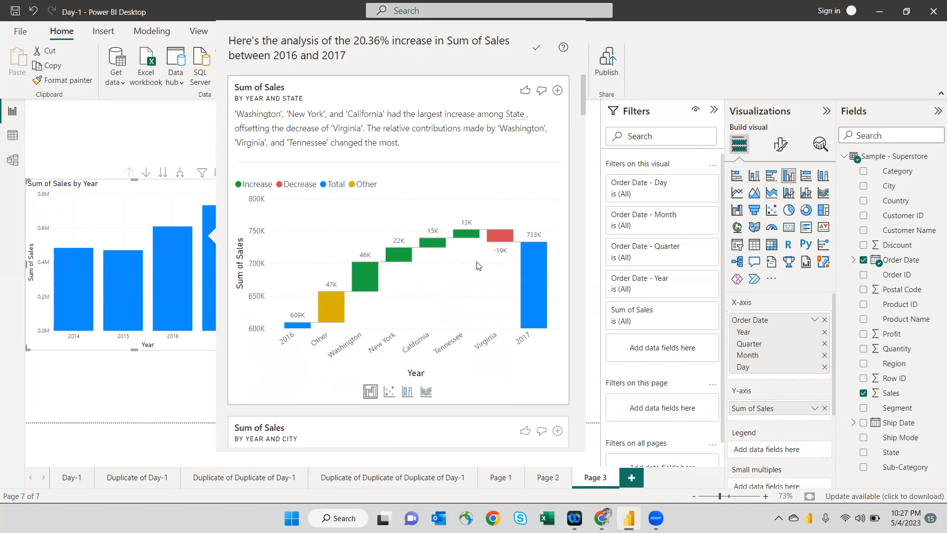
scroll(475, 267, down, 2)
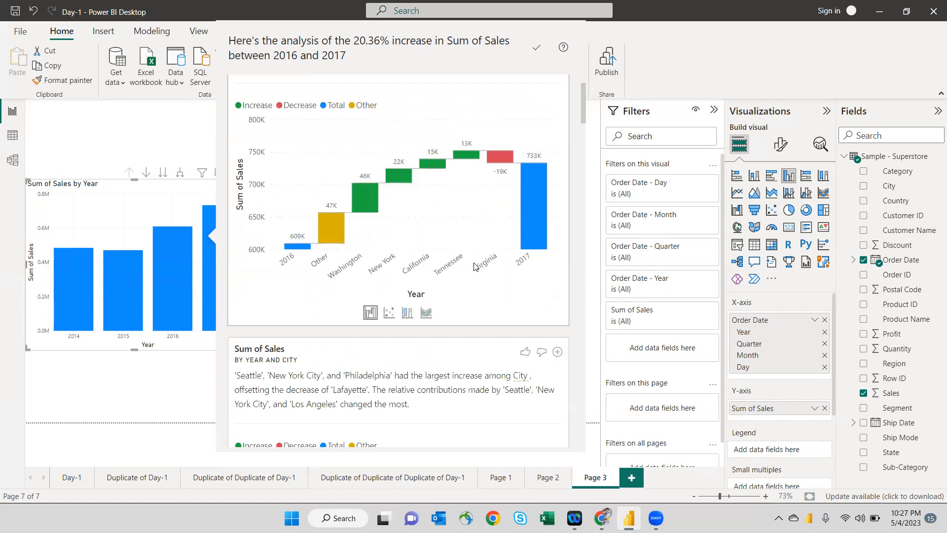
scroll(475, 266, down, 4)
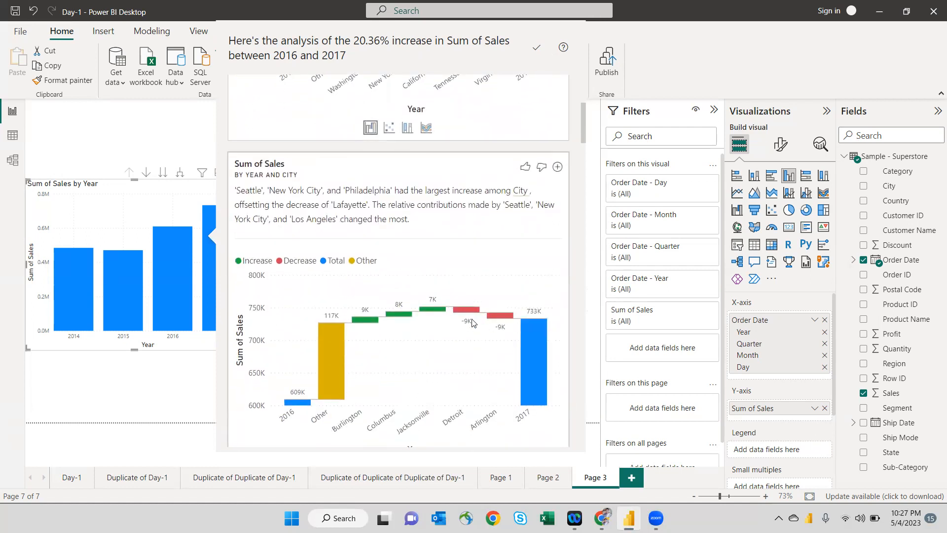
scroll(386, 377, down, 3)
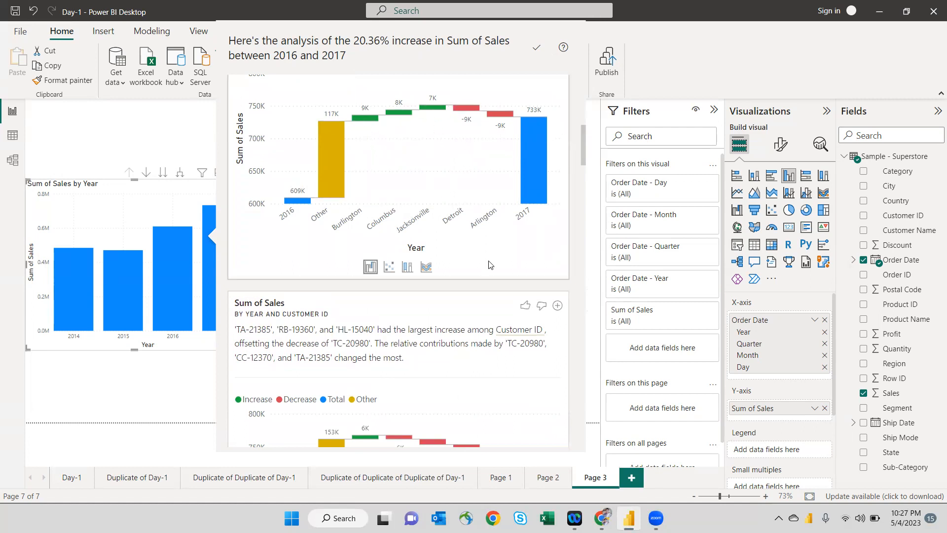
scroll(488, 261, down, 10)
scroll(489, 264, down, 3)
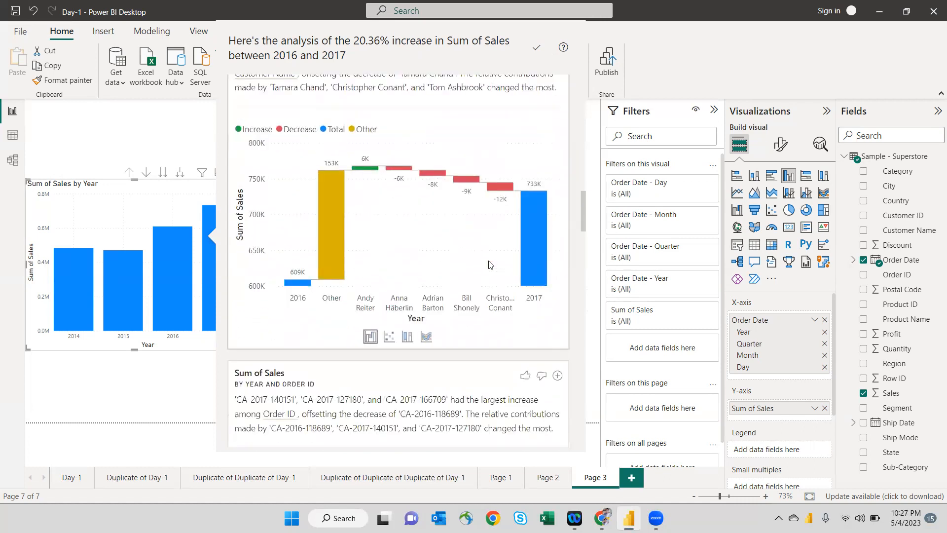
scroll(490, 265, down, 15)
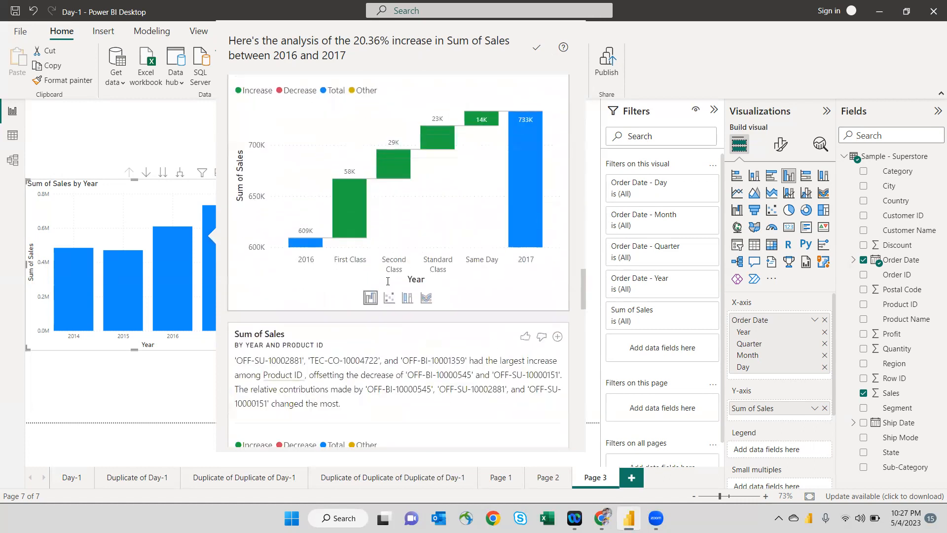
click(188, 369)
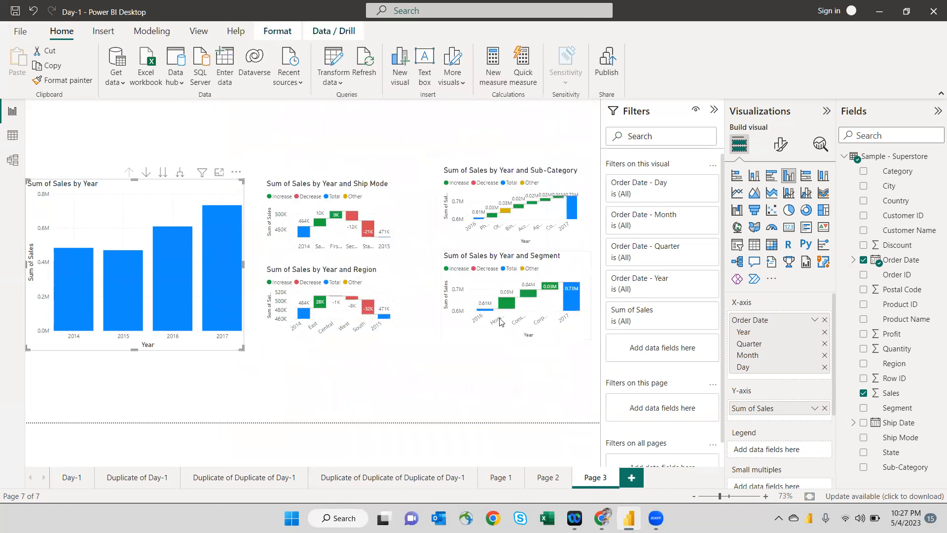
Step: Add a Q&A visual to Page 1, extend it upward, and ask the suggested question "total sale"
click(501, 477)
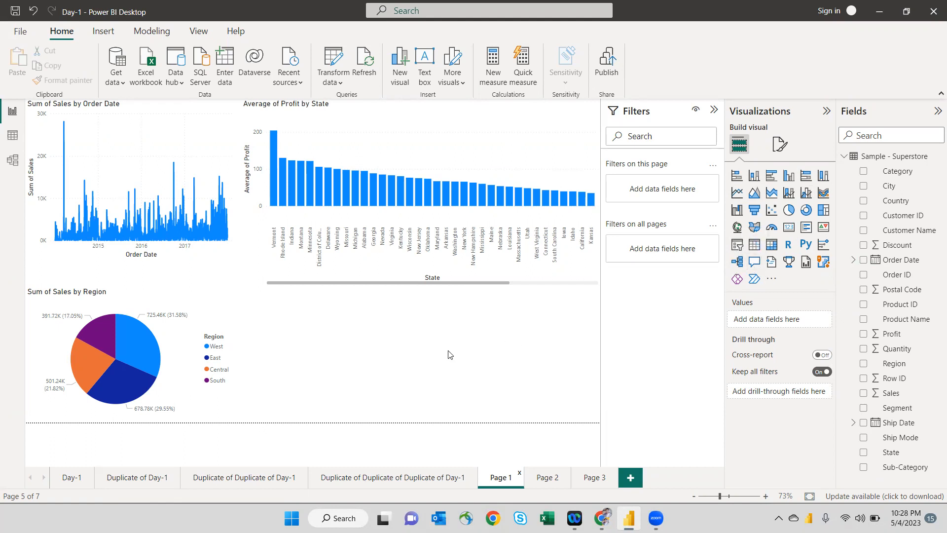
click(755, 261)
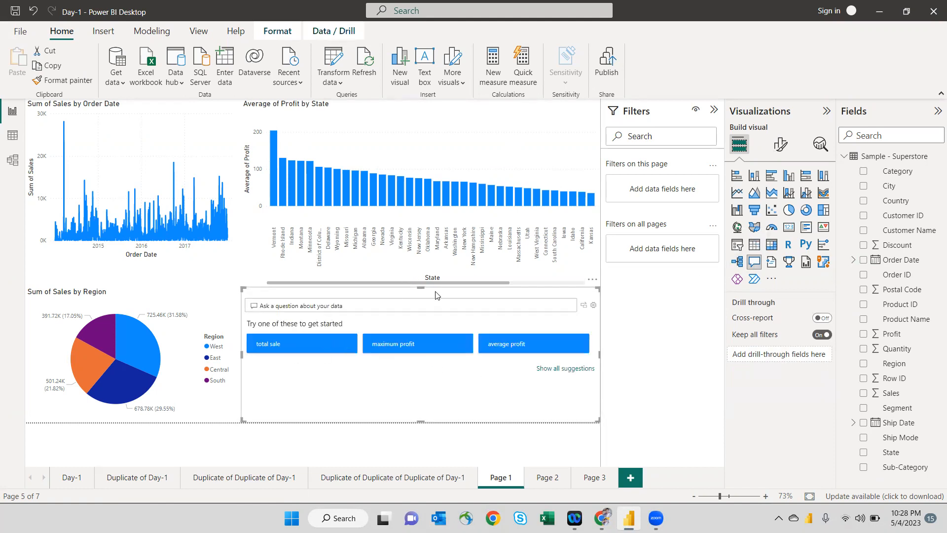
drag(420, 287, 383, 156)
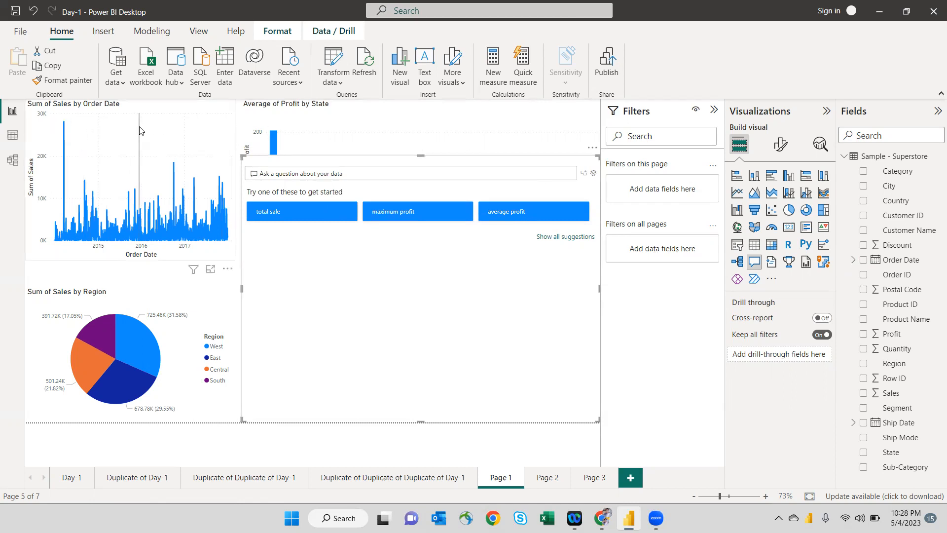
mouse_move(140, 127)
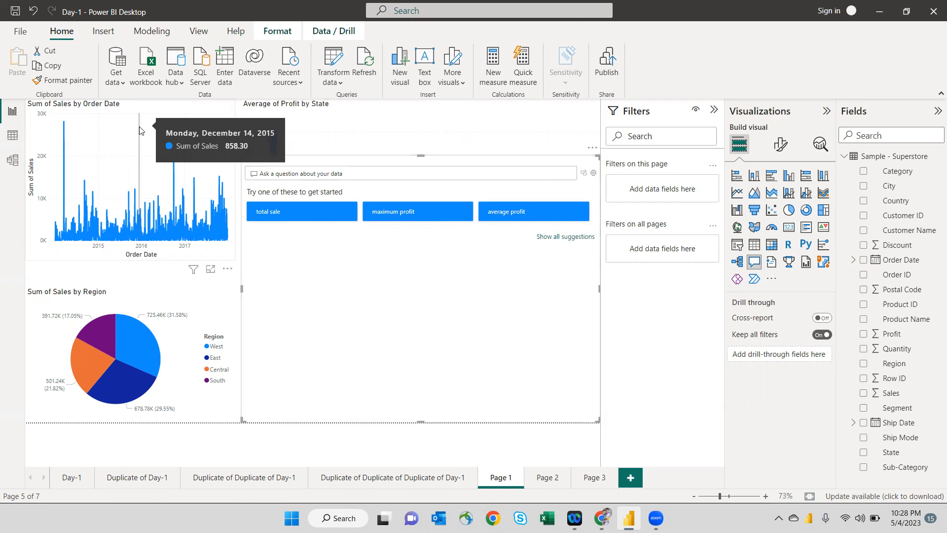
click(303, 214)
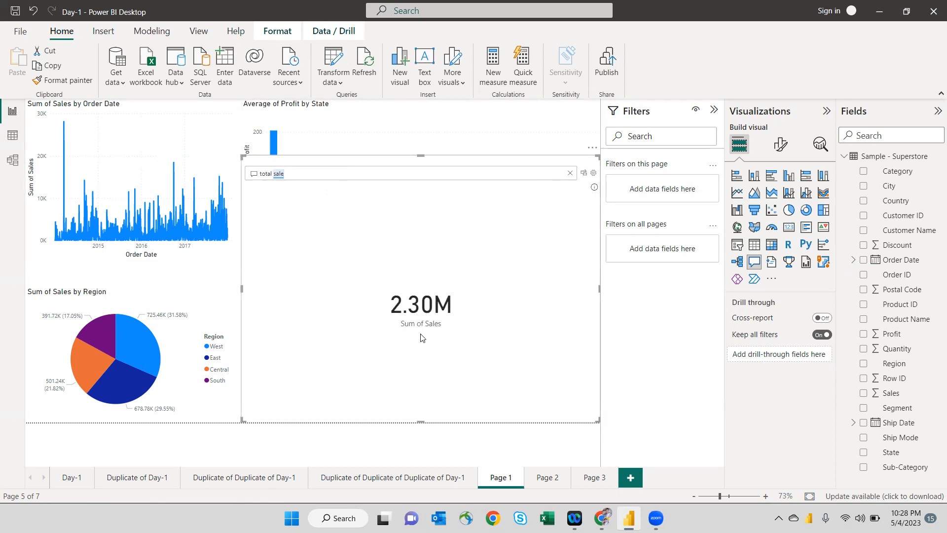
Step: Extend the question to "total sale by state" and replace state with region, making it "total sale by region"
mouse_move(413, 299)
text(by)
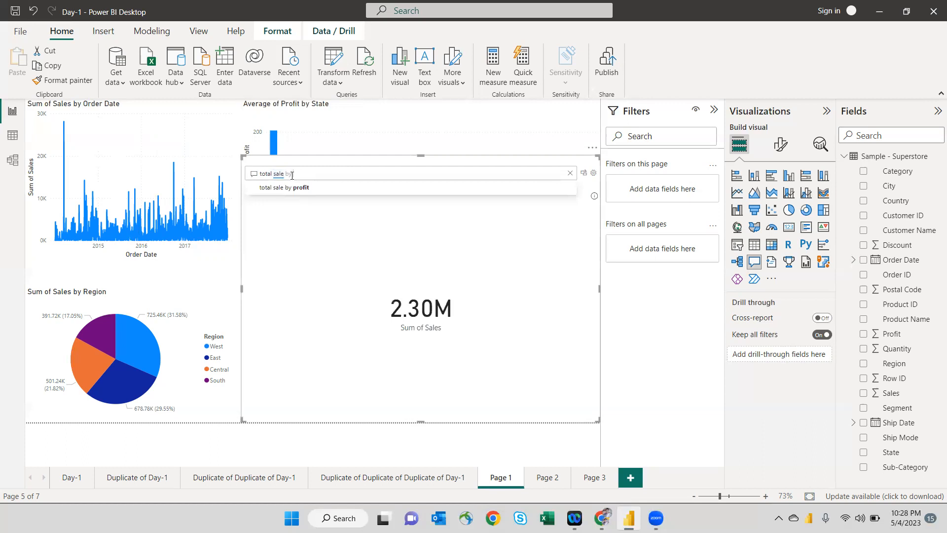
text( state)
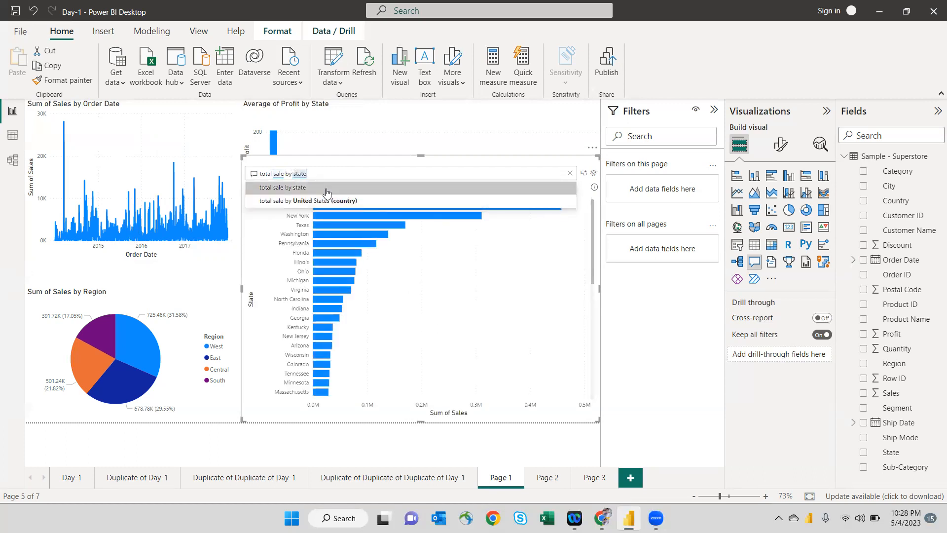
key(BackSpace)
key(BackSpace)
key(BackSpace)
key(BackSpace)
text(region)
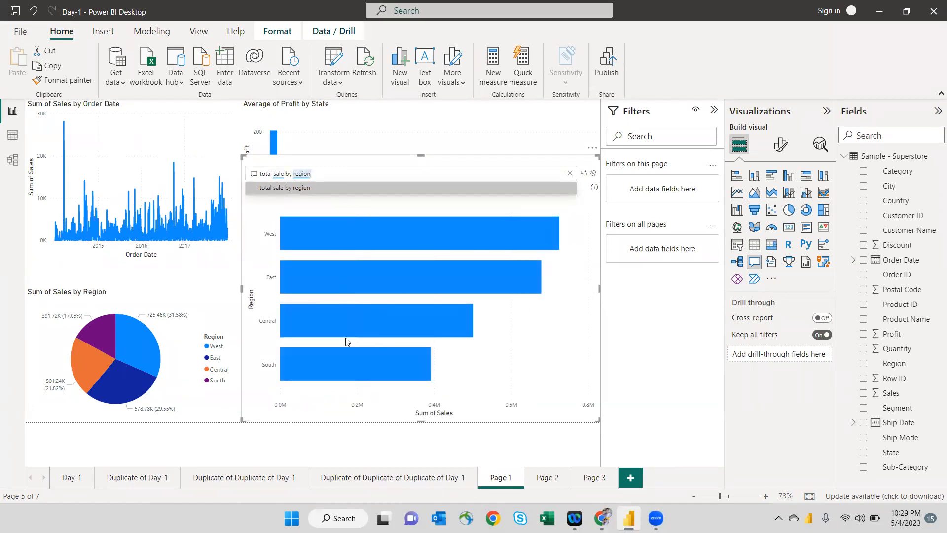
Step: Present the regional sales as a pie chart by extending the question to "total sale by region by pie"
click(320, 173)
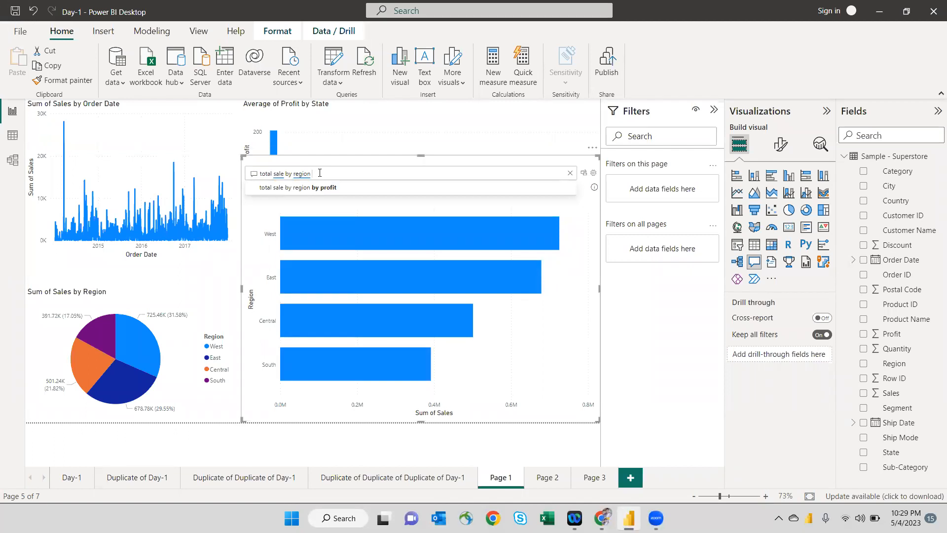
text(by pia)
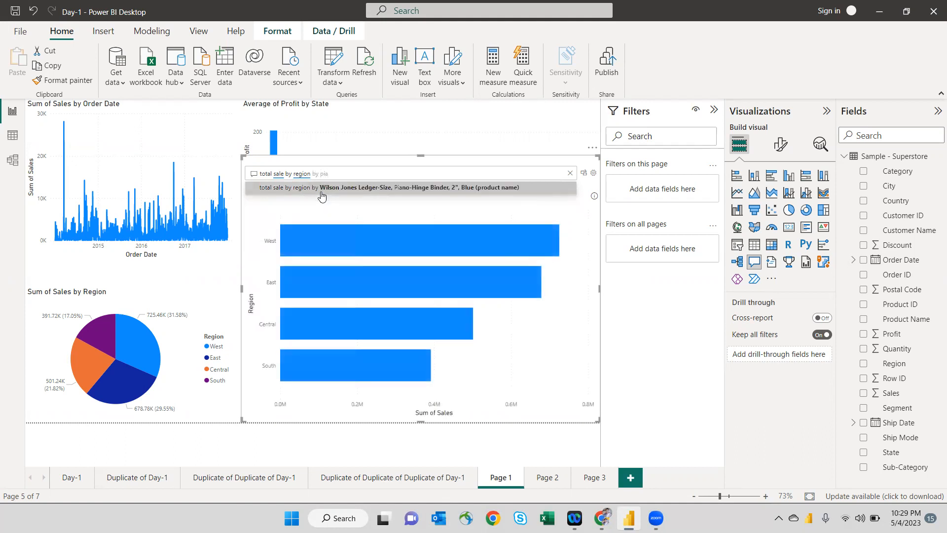
key(BackSpace)
text(e)
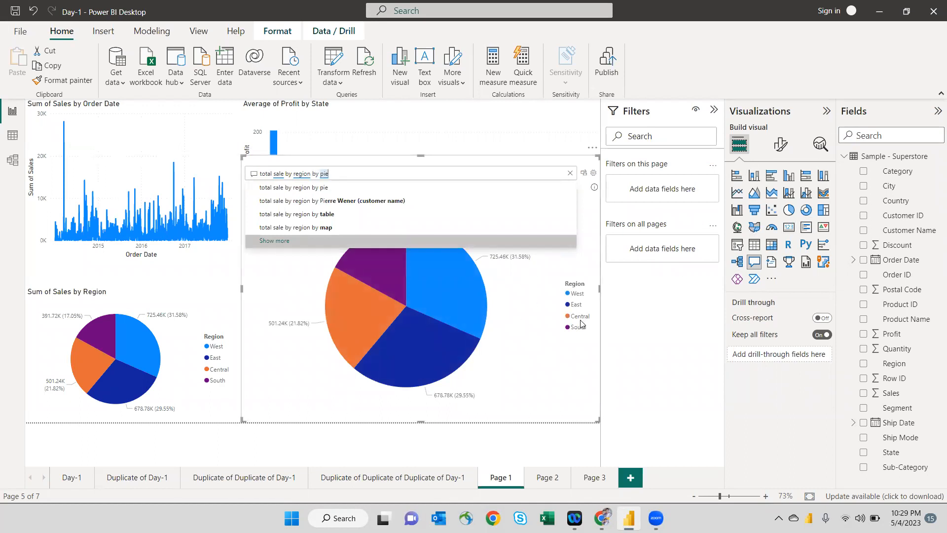
Step: Convert the Q&A result into a standard visual and shrink it to fit below the Average of Profit by State chart
click(584, 174)
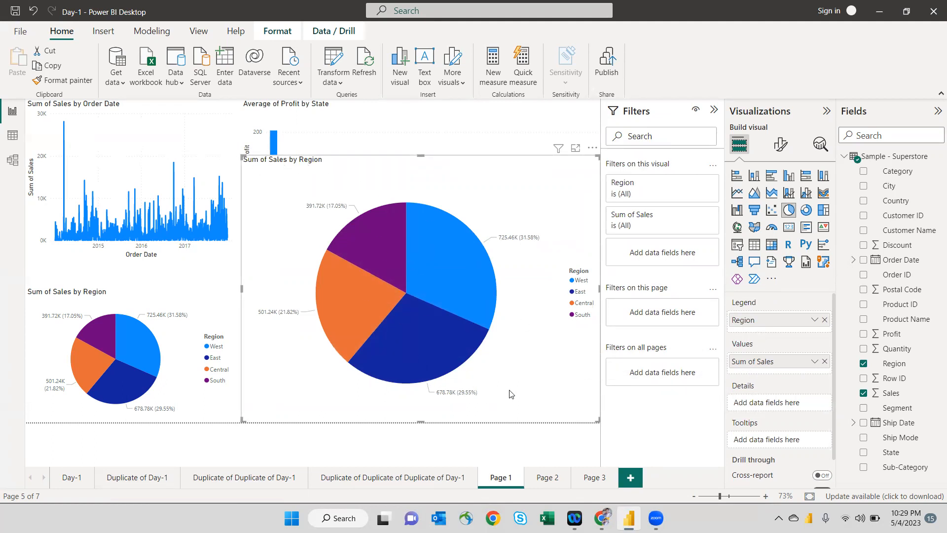
drag(243, 157, 318, 295)
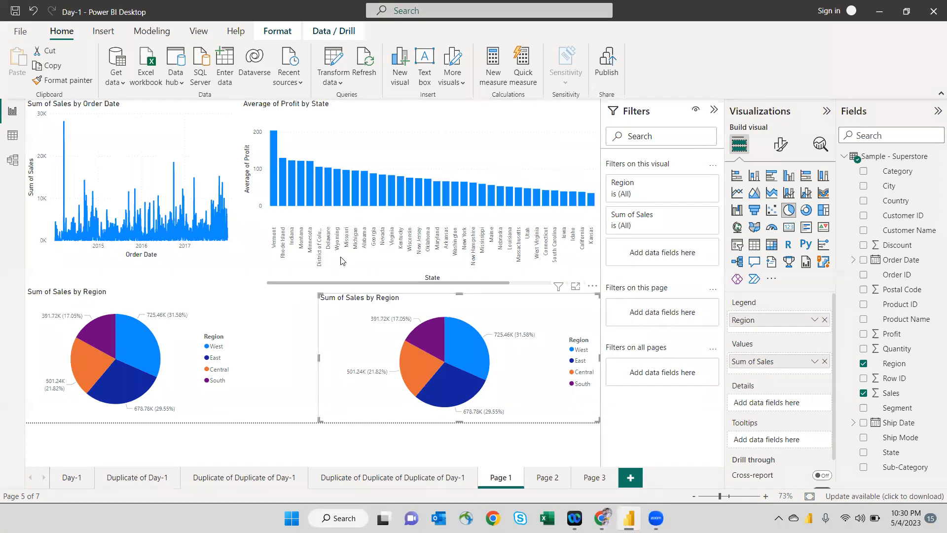
click(217, 145)
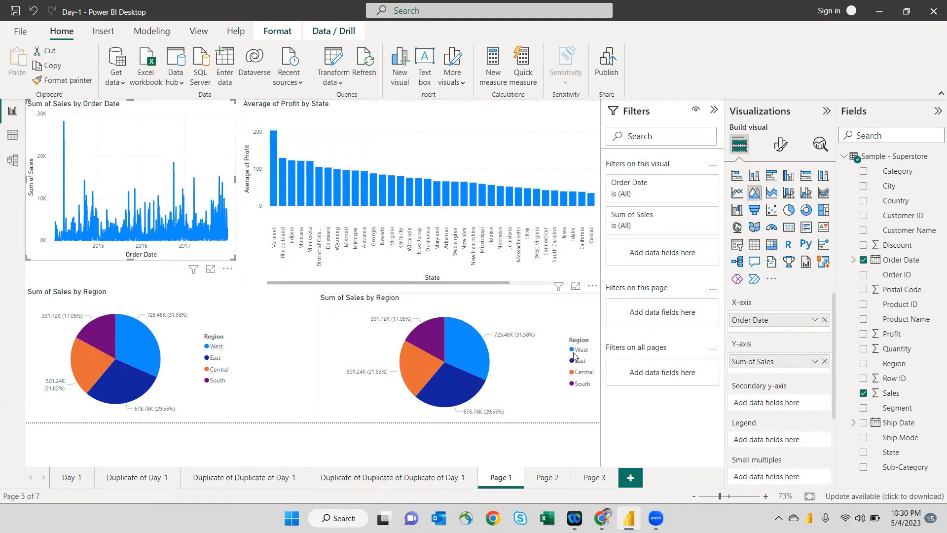
Step: Add a new report page after Page 3 and insert an enlarged gauge visual on it
click(594, 478)
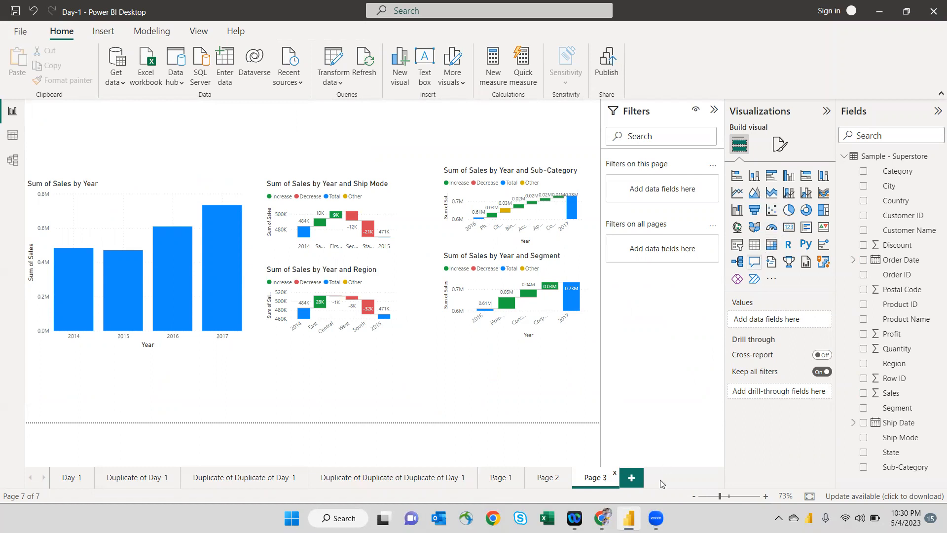
click(631, 477)
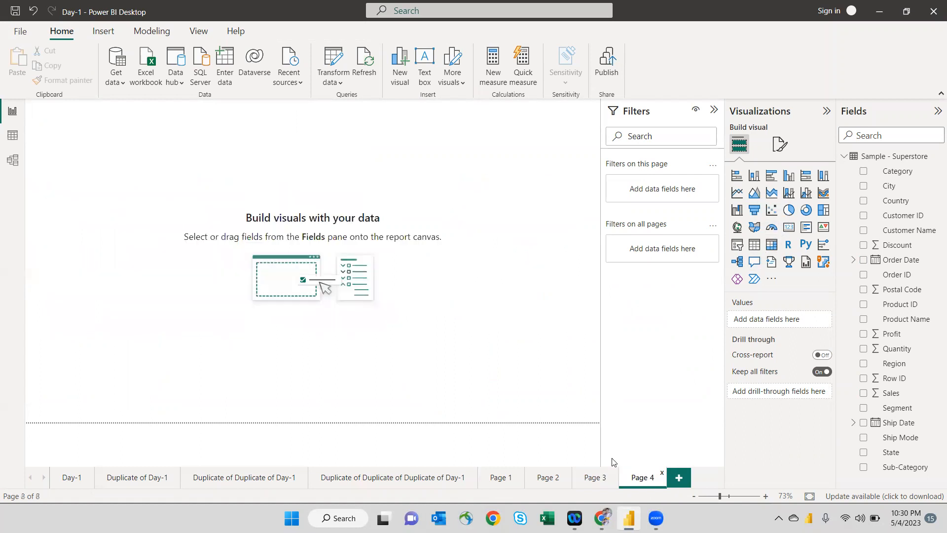
click(771, 227)
drag(153, 222, 364, 290)
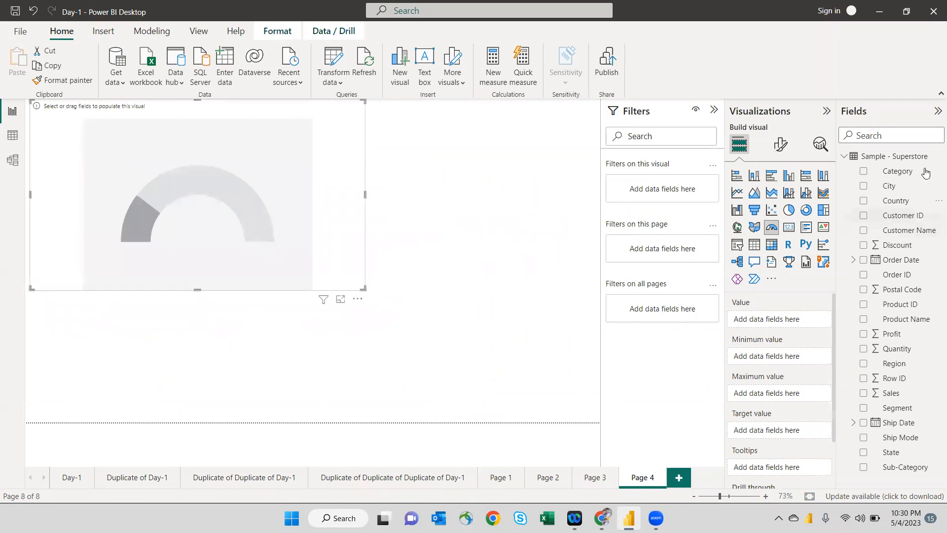
Step: Assign Sales as the gauge's value, align the gauge with the page's left edge, and make it narrower and slightly taller
text(sale)
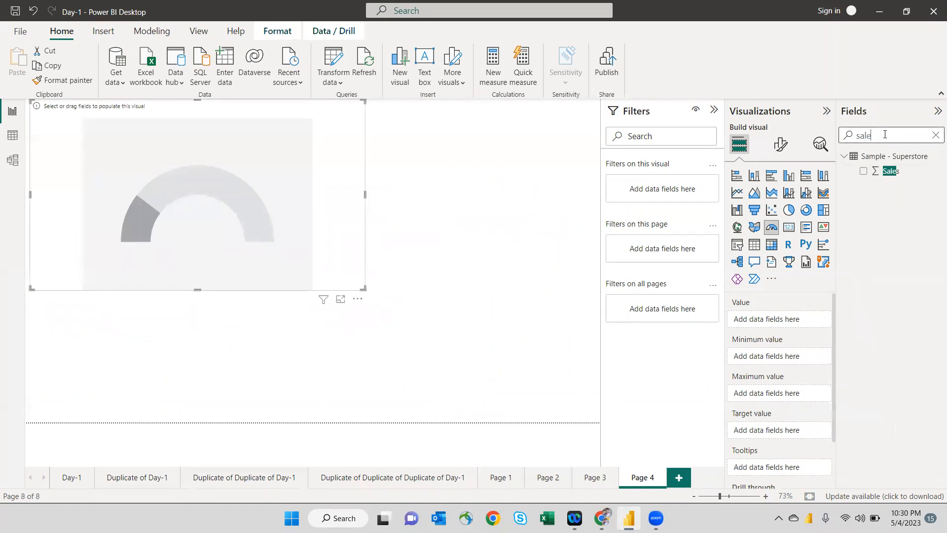
drag(894, 174, 794, 321)
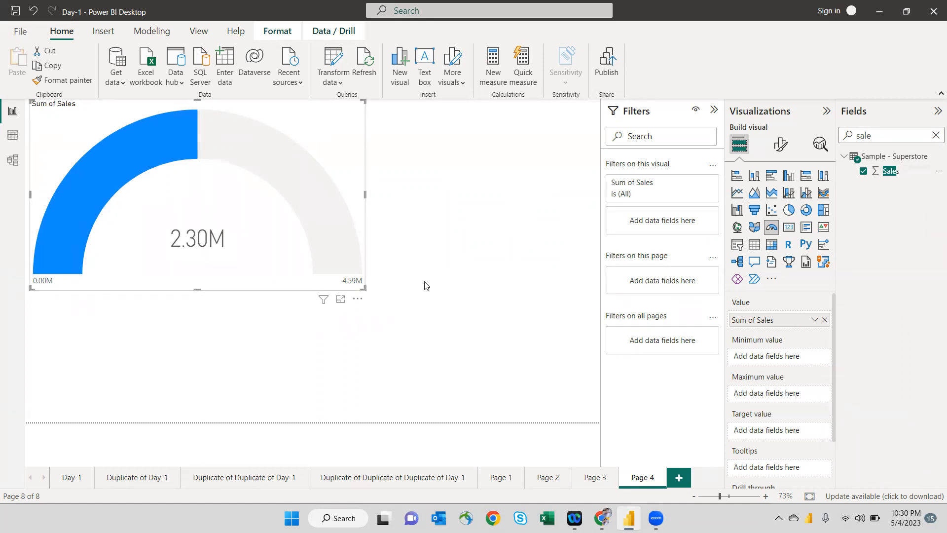
drag(265, 268, 252, 262)
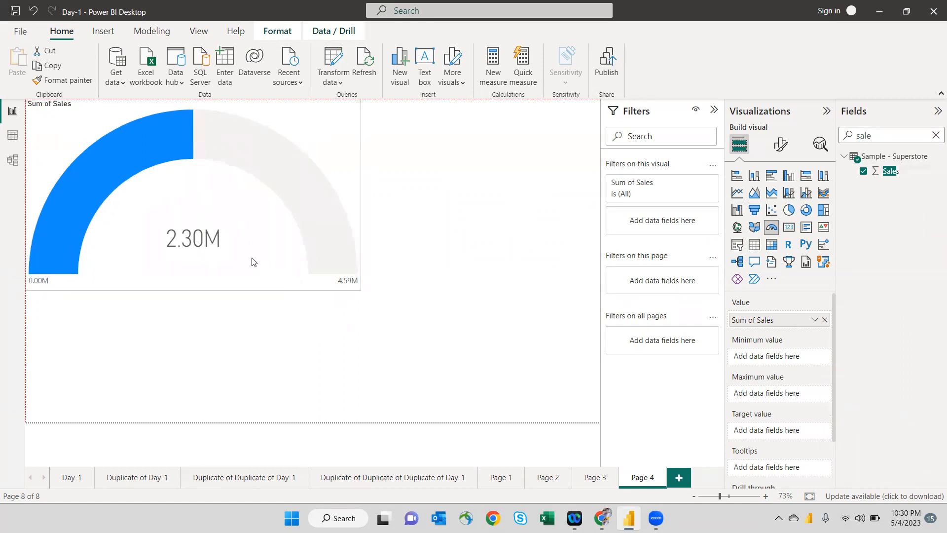
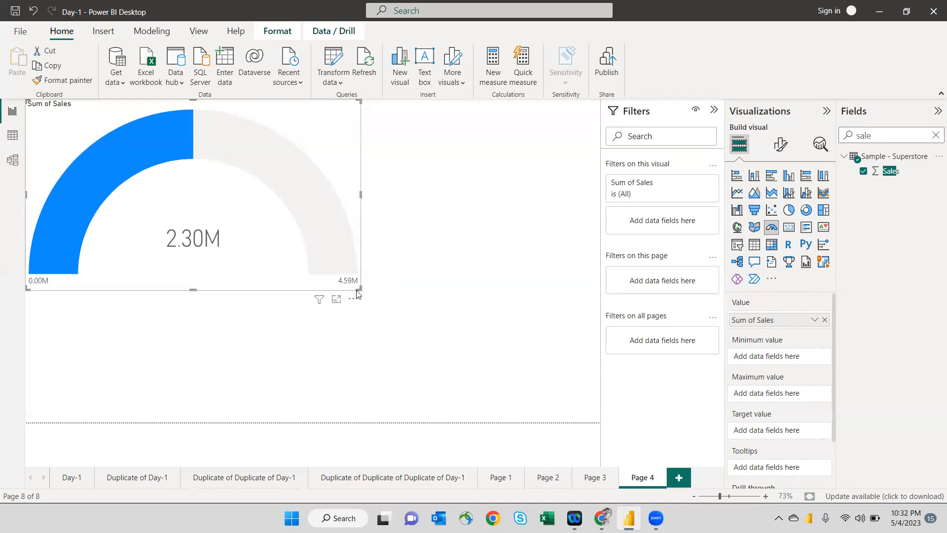
drag(360, 291, 324, 298)
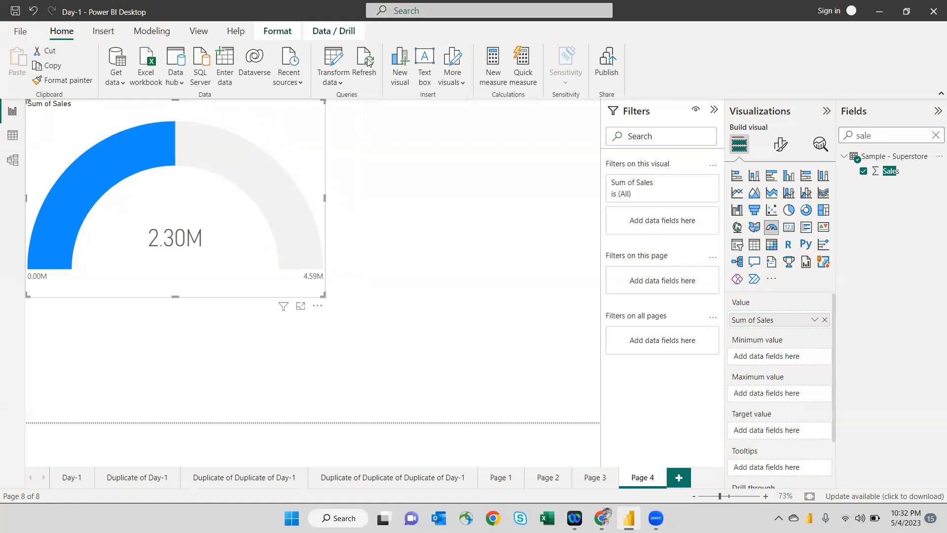
drag(932, 135, 932, 10)
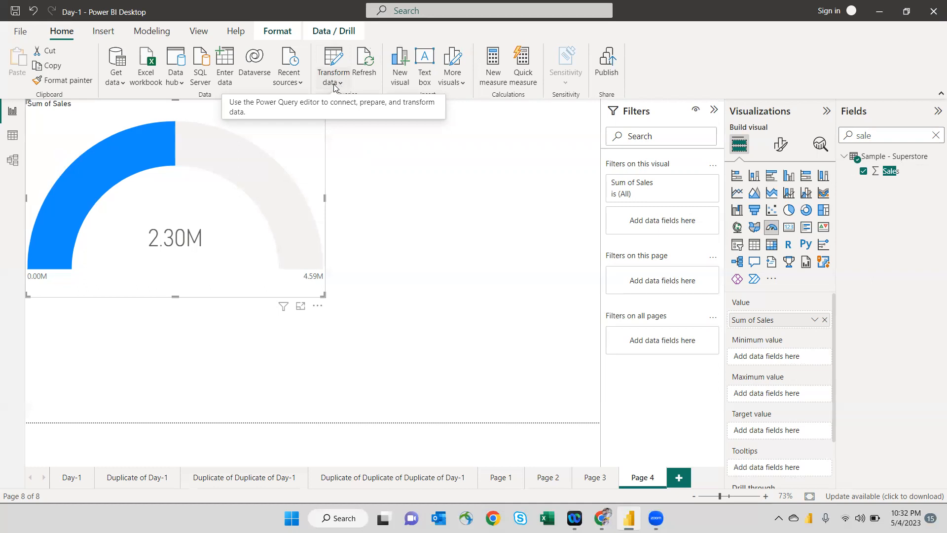
click(100, 31)
click(61, 31)
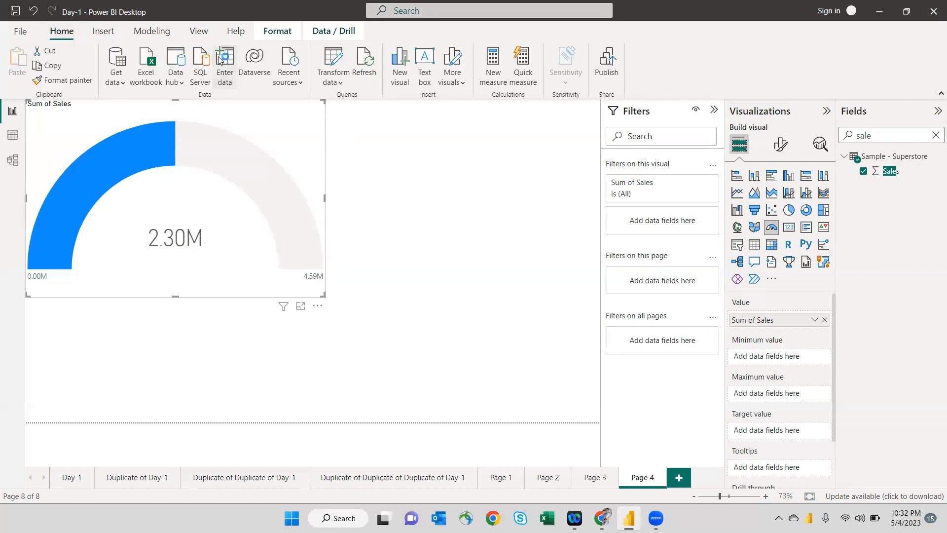
Step: Start a manually entered table and name its first two columns MIN and MAX
click(220, 59)
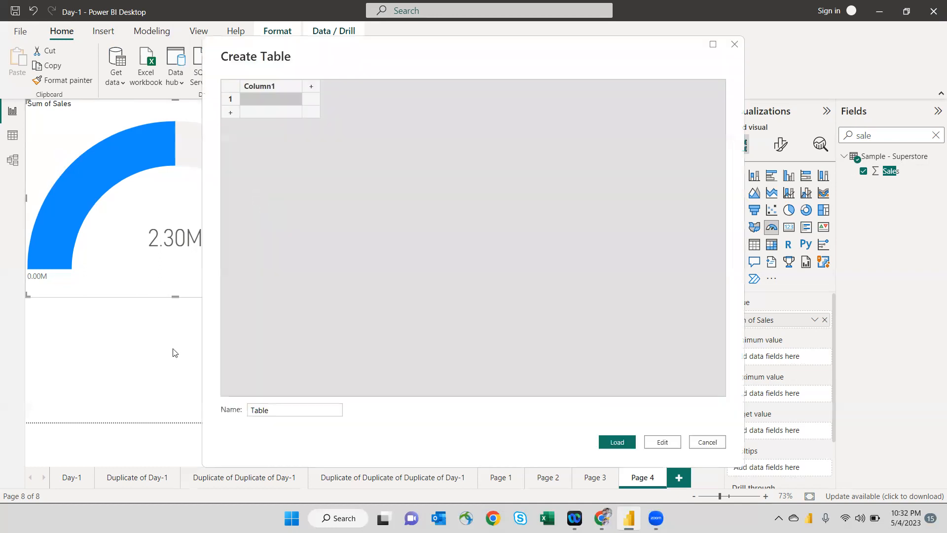
double_click(267, 87)
text(MIN)
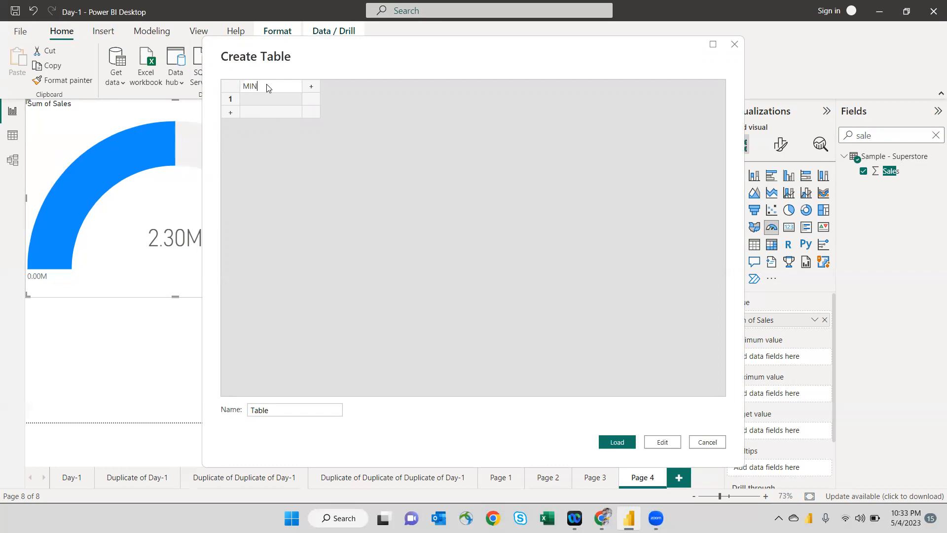
key(Tab)
text(MAX)
key(Tab)
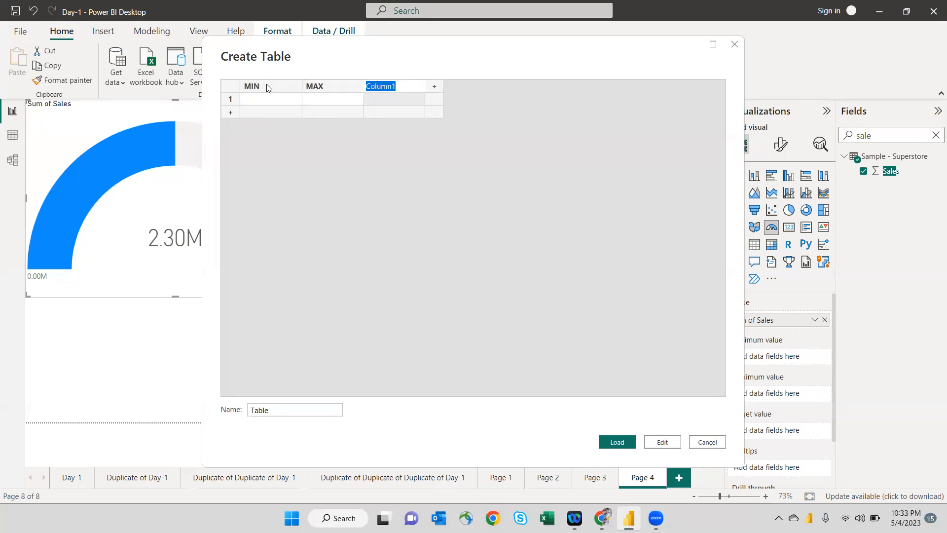
Step: Name the third and fourth columns of the new table Actual and Target
text(Acti)
text(ual)
key(ctrl+a)
text(Actual)
key(Tab)
text(Taret)
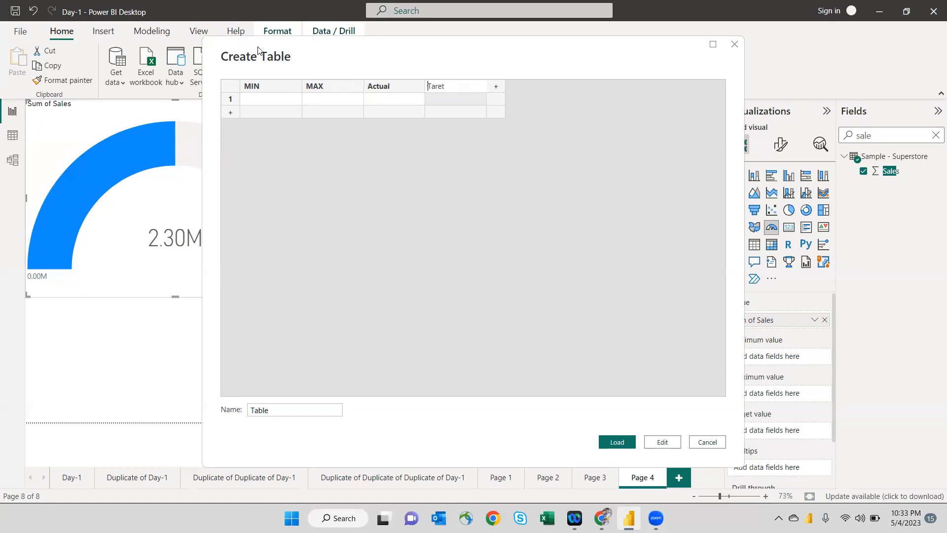
key(ctrl+a)
text(Target)
Step: Fill the table's first row with MIN 0, MAX 100, Actual 90 and Target 80
click(244, 102)
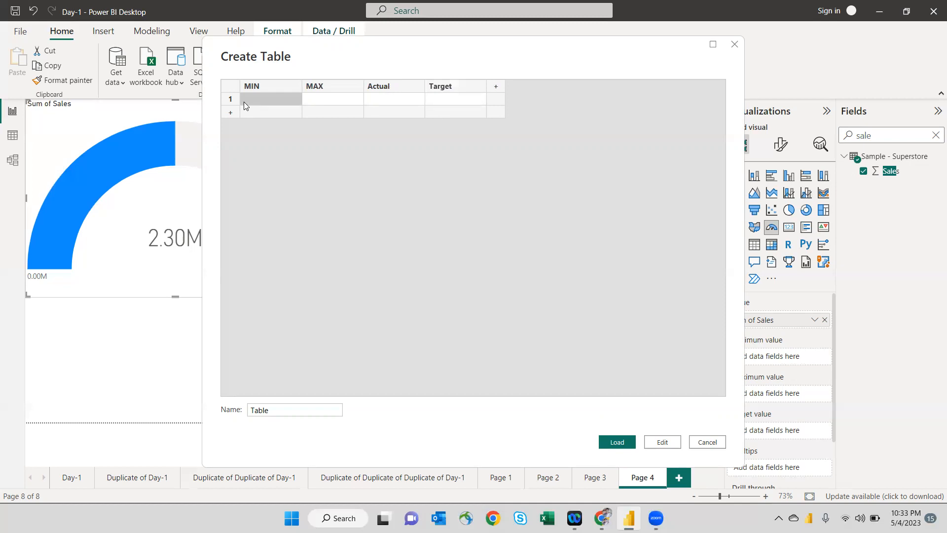
text(0)
key(Tab)
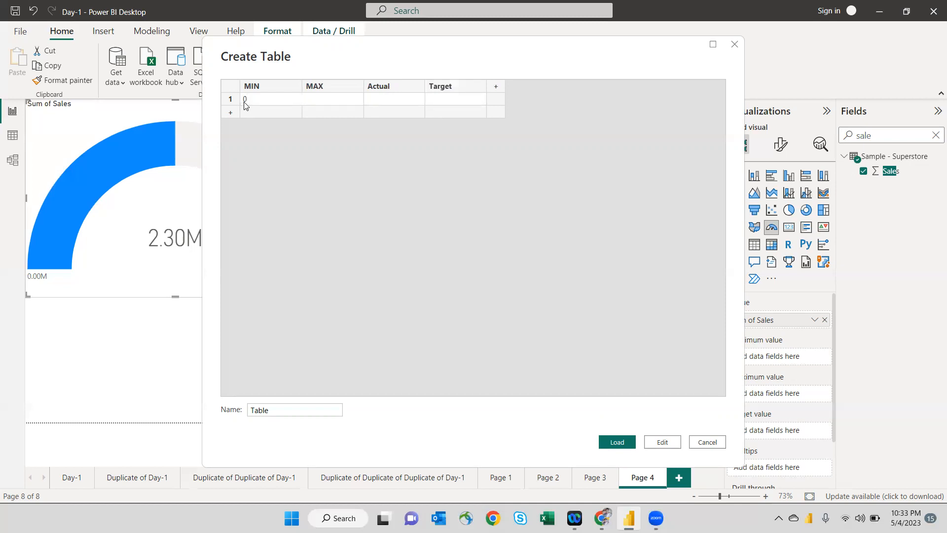
text(100)
key(Tab)
text(90)
key(Tab)
text(80)
Step: Name the new table "Guage" and load it into the model
click(272, 410)
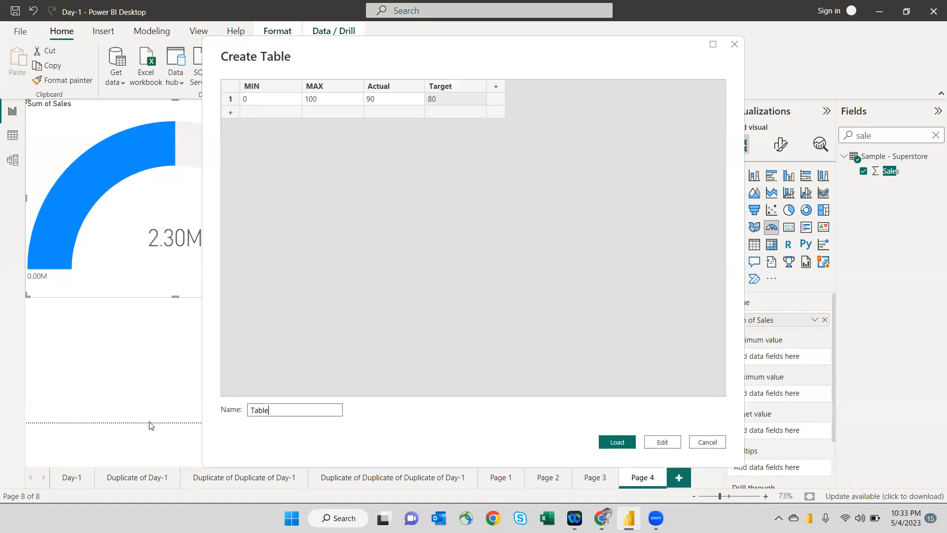
key(ctrl+a)
text(Gus)
key(BackSpace)
text(age)
click(615, 437)
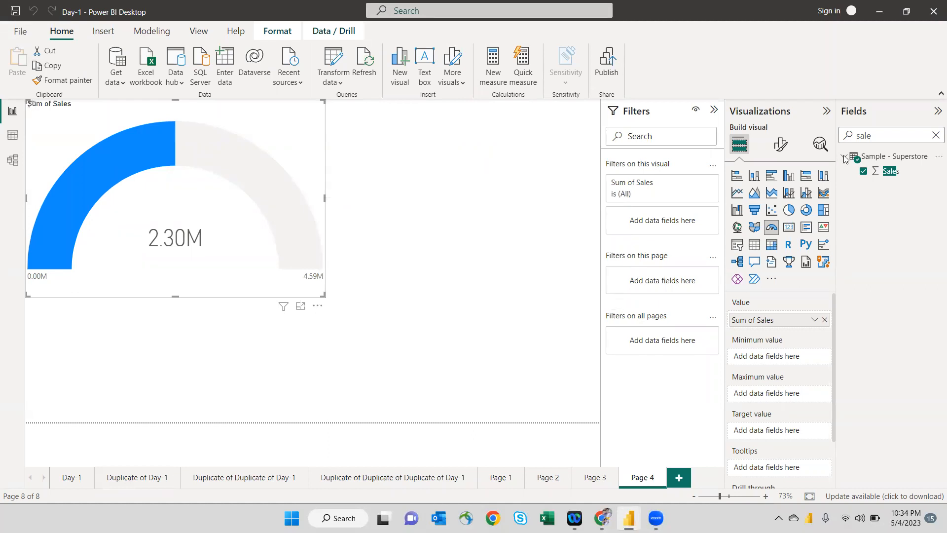
Step: Clear the field search, collapse the Sample - Superstore table and expand the Guage table's fields
click(874, 137)
text(sale)
key(BackSpace)
key(BackSpace)
key(BackSpace)
key(BackSpace)
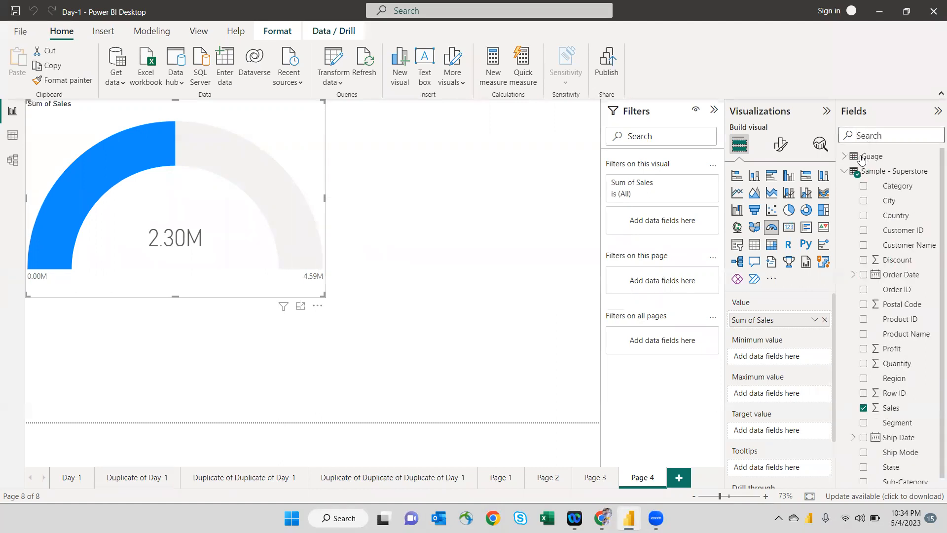
click(844, 171)
click(844, 156)
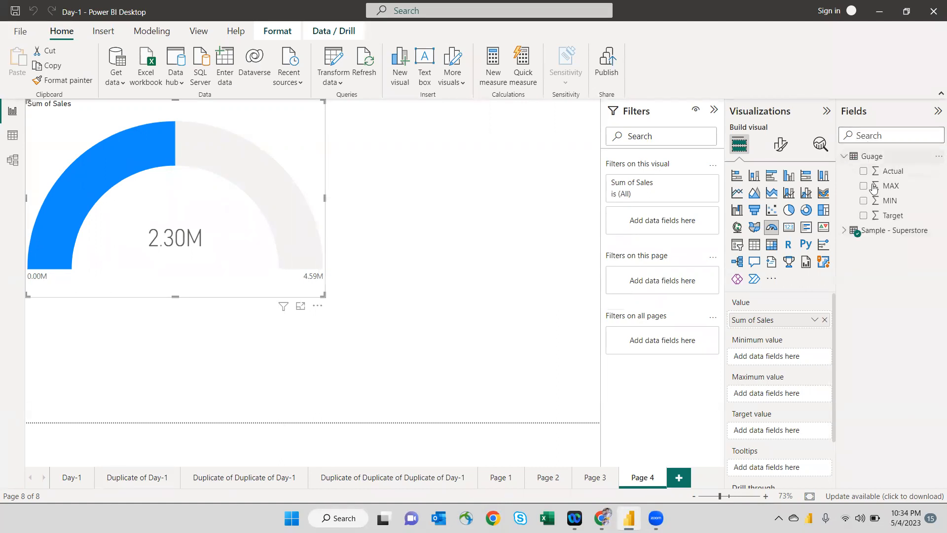
Step: Replace Sales with Actual as the gauge's value, and assign MIN, MAX and Target as its minimum, maximum and target values
drag(782, 323, 590, 323)
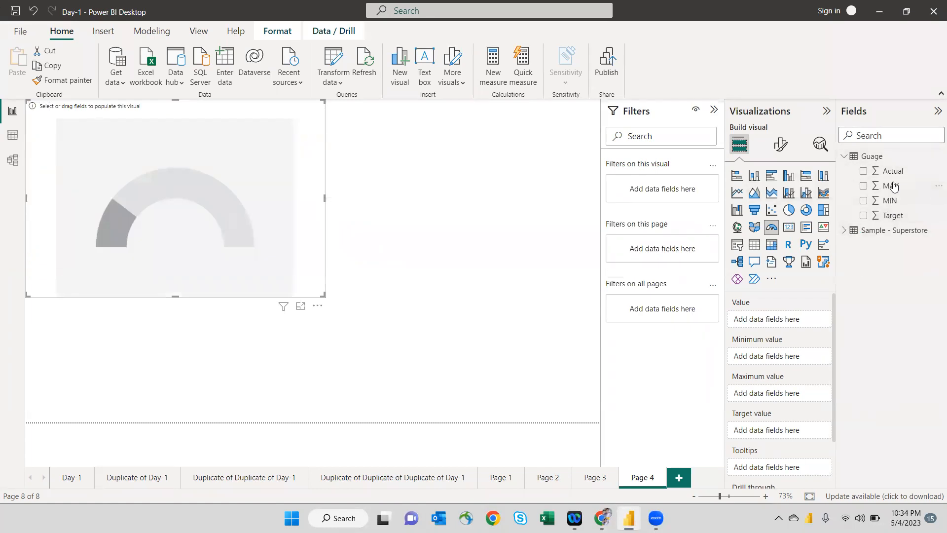
drag(893, 170, 789, 319)
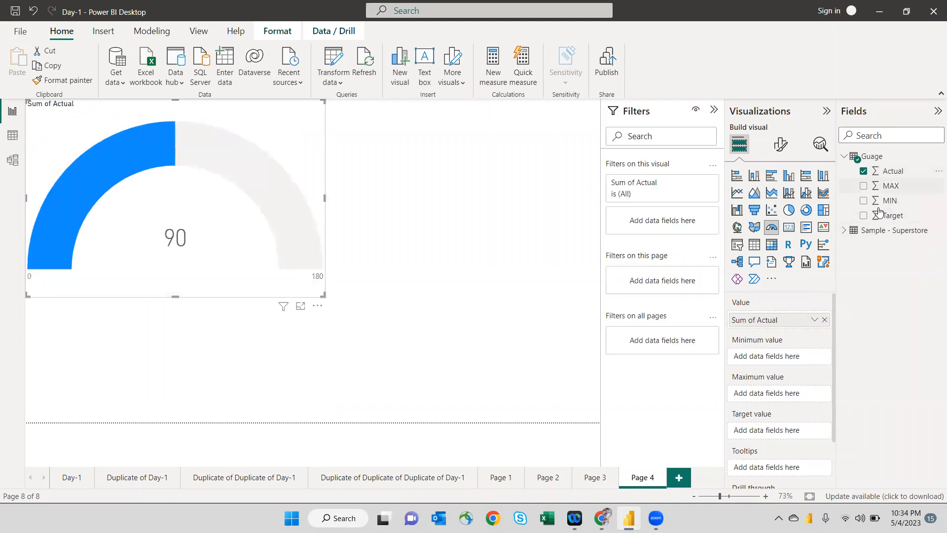
drag(892, 187, 793, 393)
drag(891, 200, 784, 361)
drag(893, 215, 785, 436)
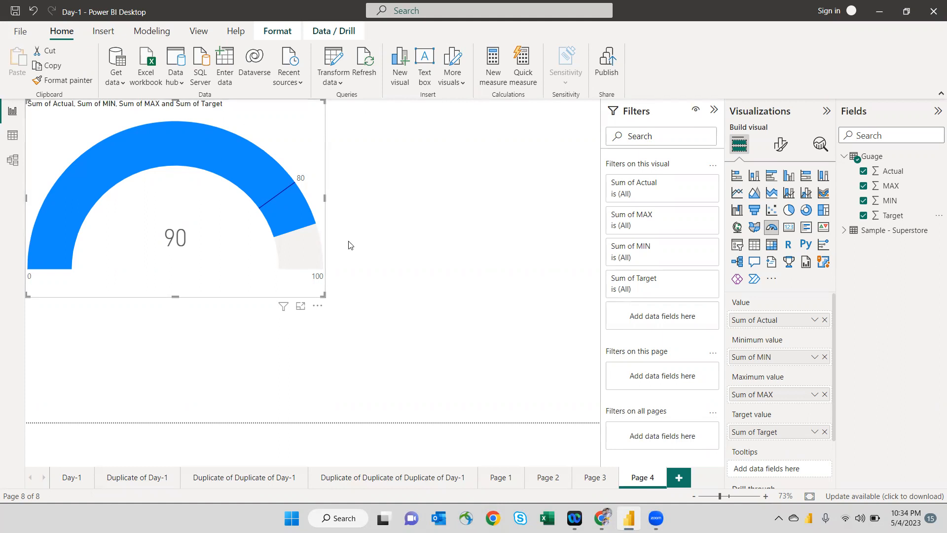
Step: Try the gauge at a larger size, and shrink it to a compact visual in the page's upper-left corner
drag(325, 298, 411, 350)
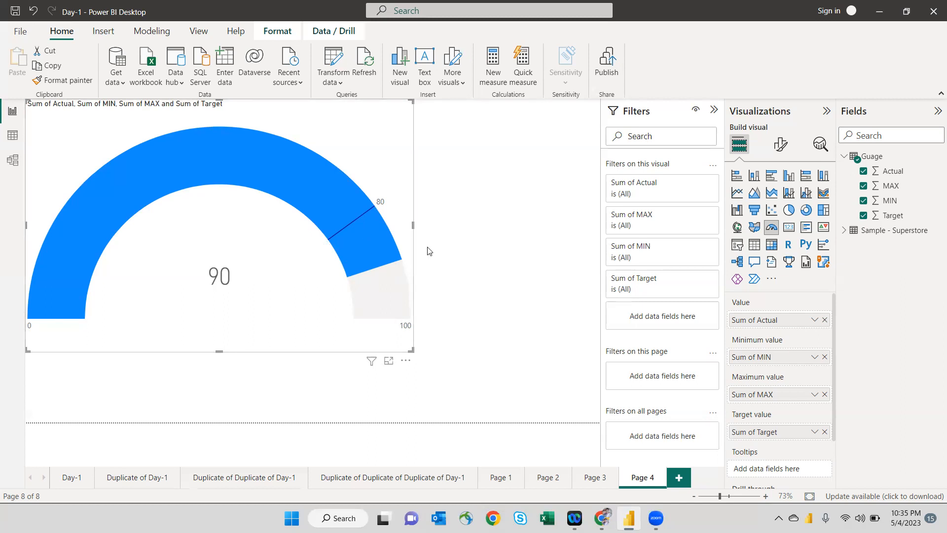
drag(413, 351, 409, 351)
drag(302, 220, 261, 272)
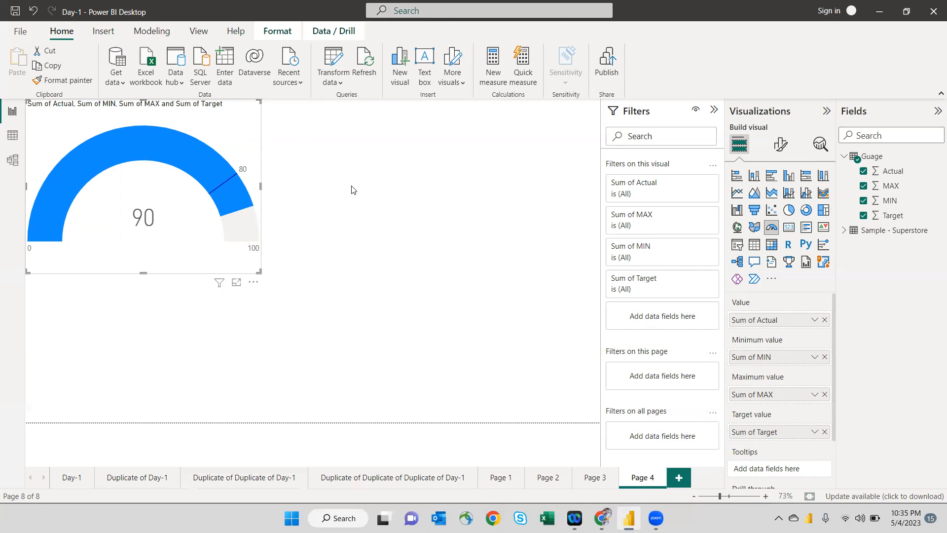
Step: Open the Power Query Editor and go to the step causing the Sample - Superstore query's data source error
click(334, 57)
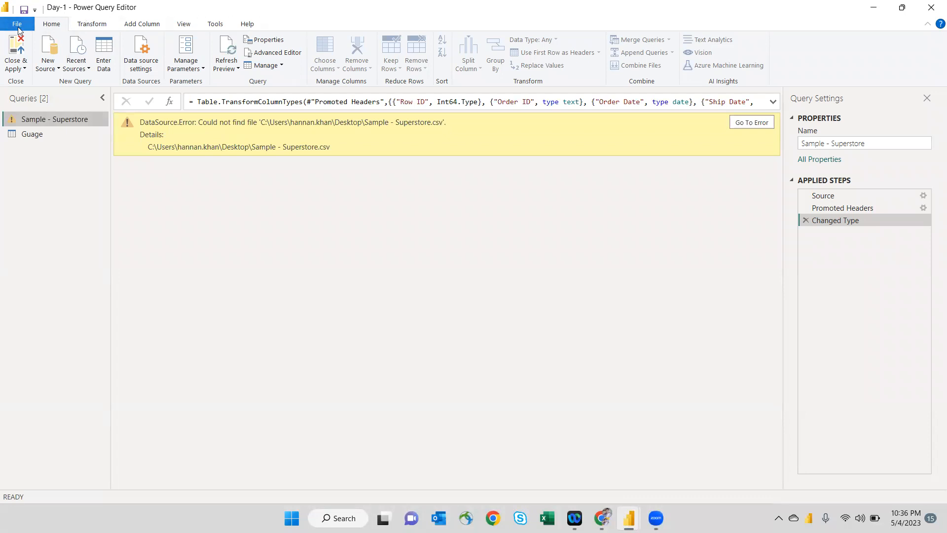
click(88, 26)
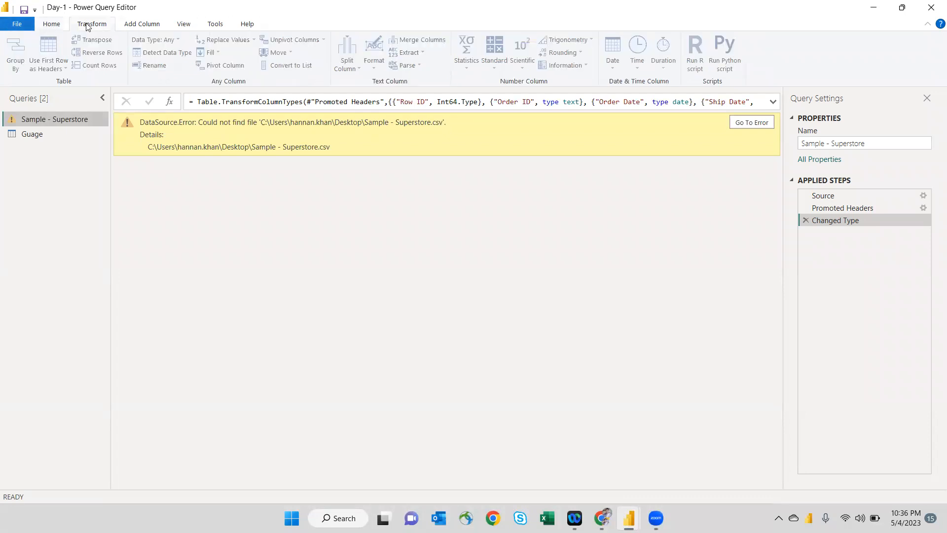
click(157, 25)
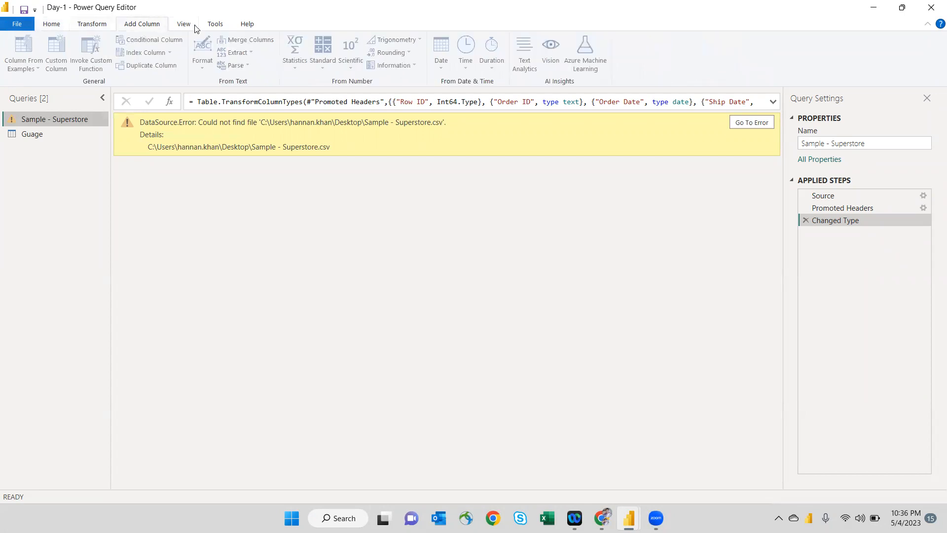
click(60, 25)
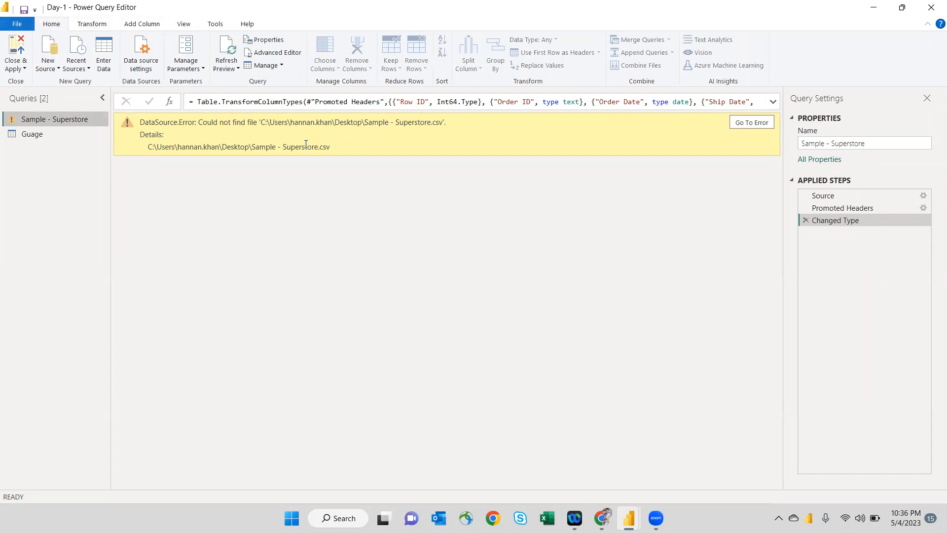
click(754, 125)
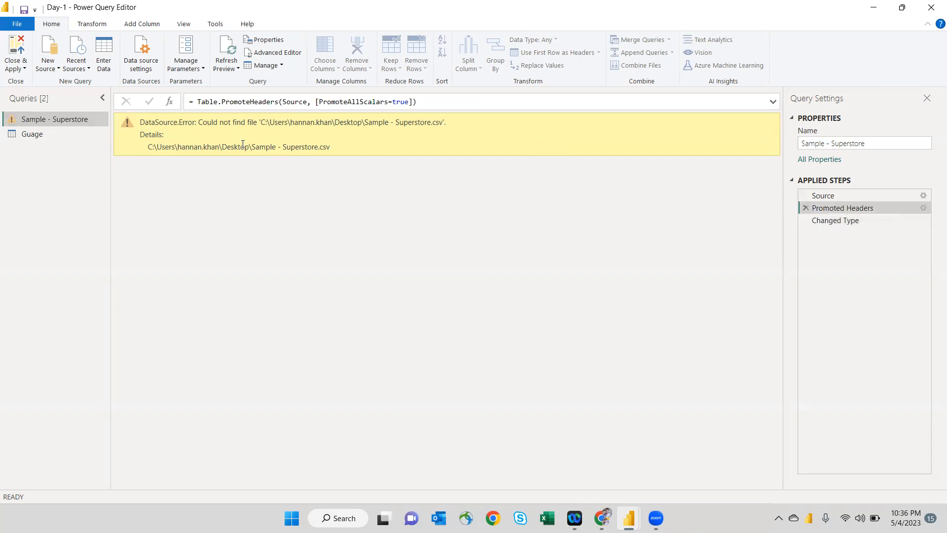
Step: Repoint the Sample - Superstore query's Source step to the Sample - Superstore CSV in the Power BI Training folder and apply the changes
click(925, 196)
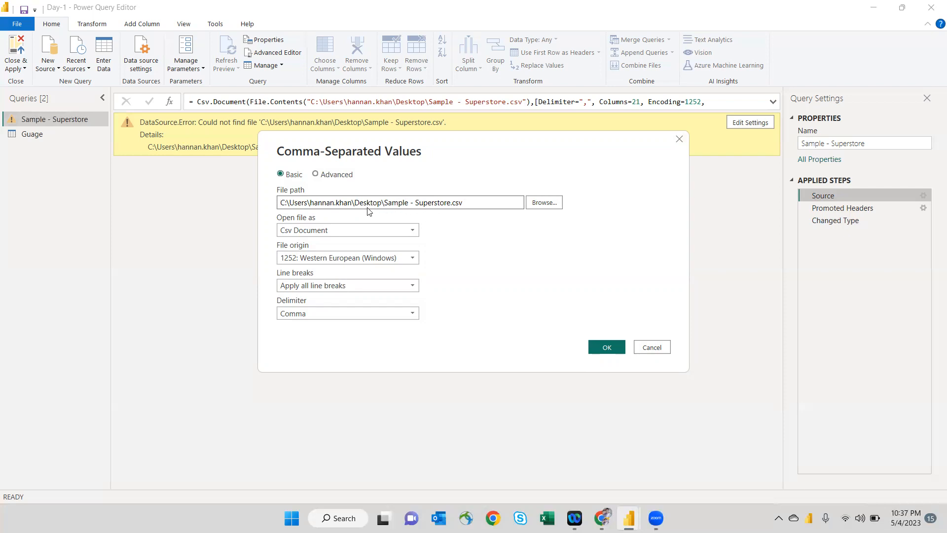
click(539, 203)
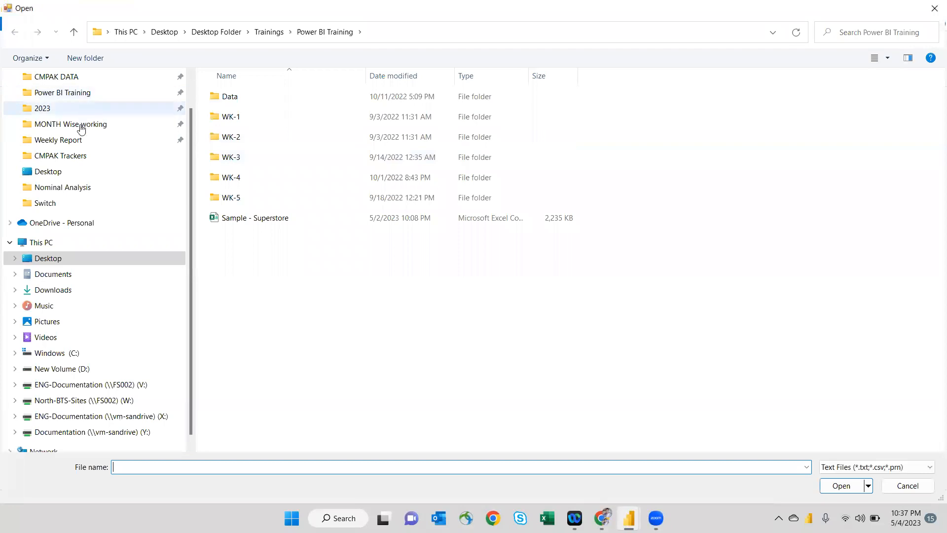
click(59, 93)
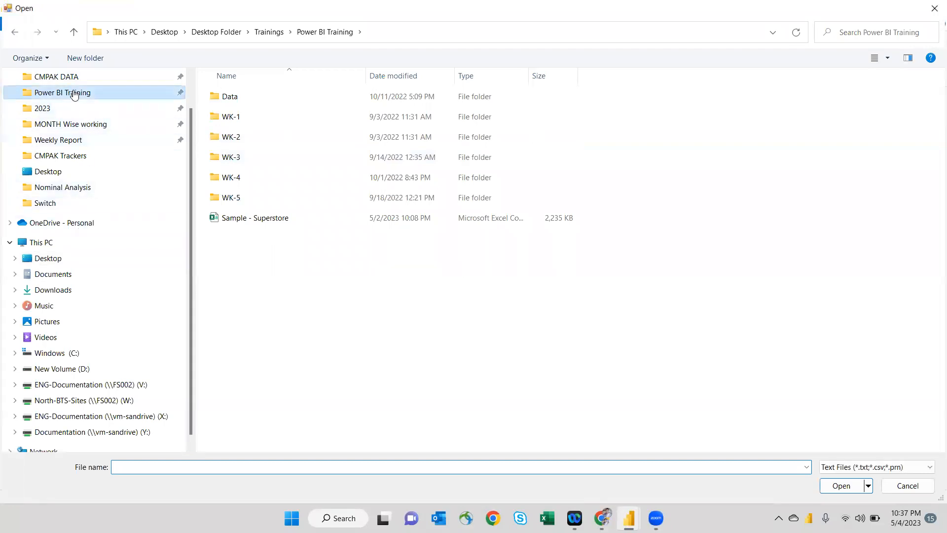
click(292, 225)
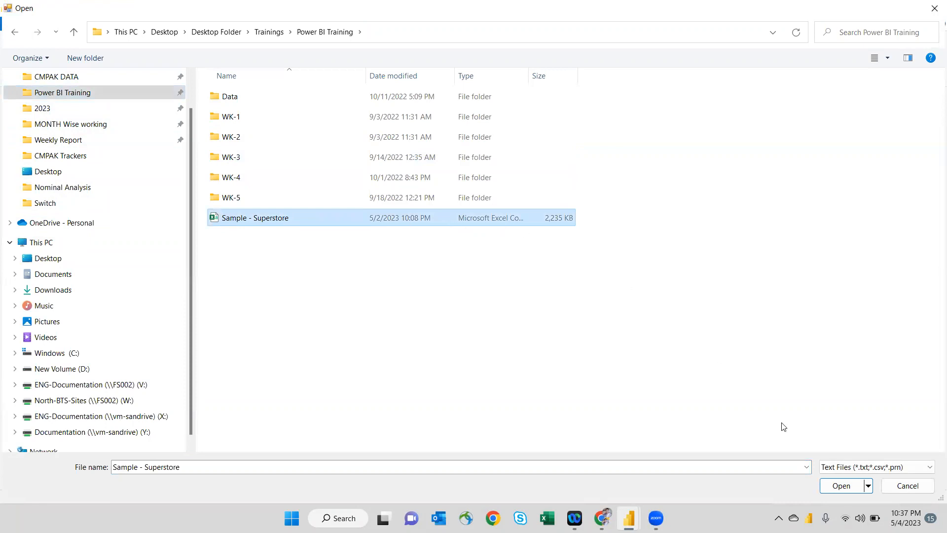
click(836, 487)
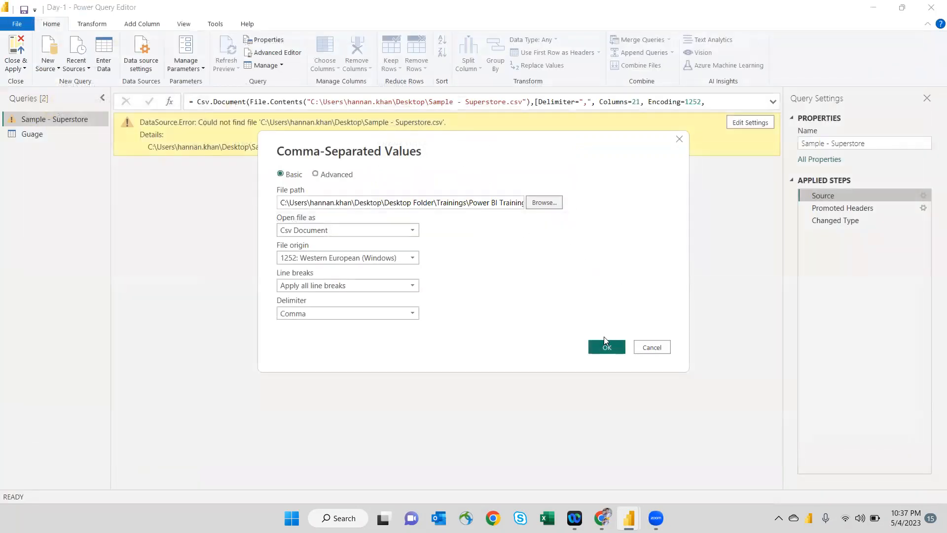
click(606, 347)
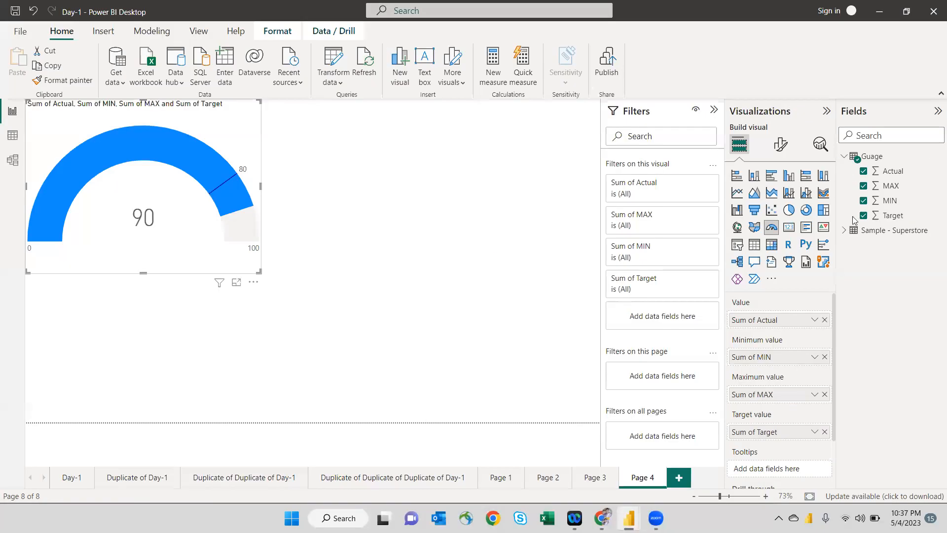
click(591, 113)
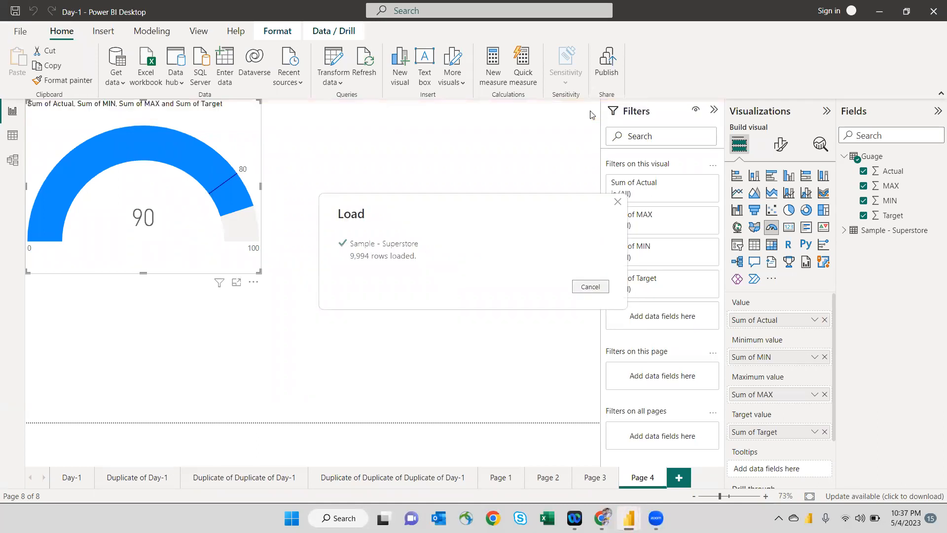
Step: Inspect the Guage and Sample - Superstore tables' rows and the Superstore table's options in Data view, and return to the report
click(844, 158)
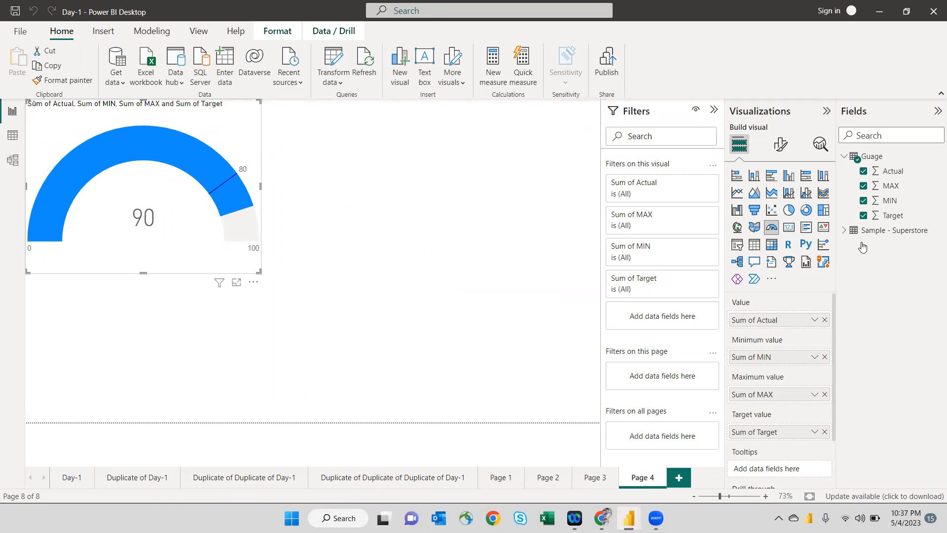
click(10, 140)
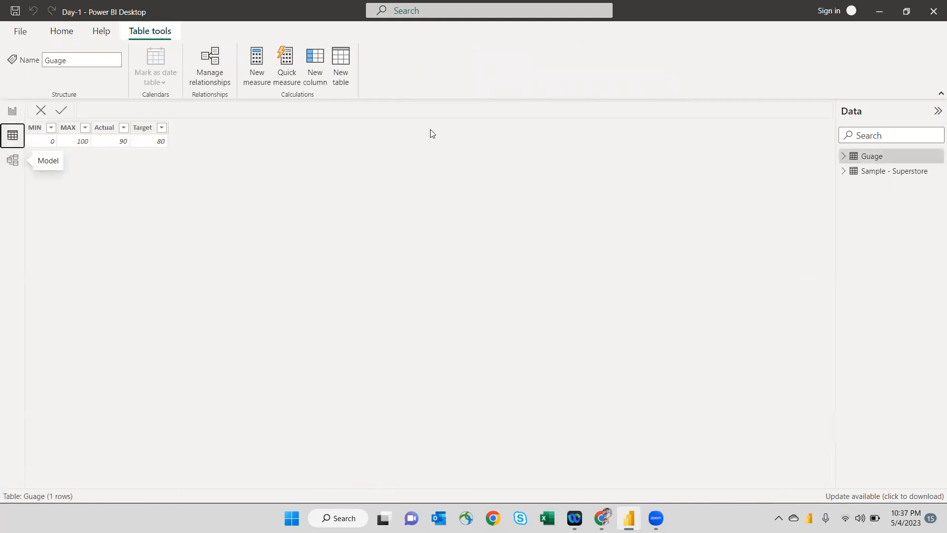
click(874, 172)
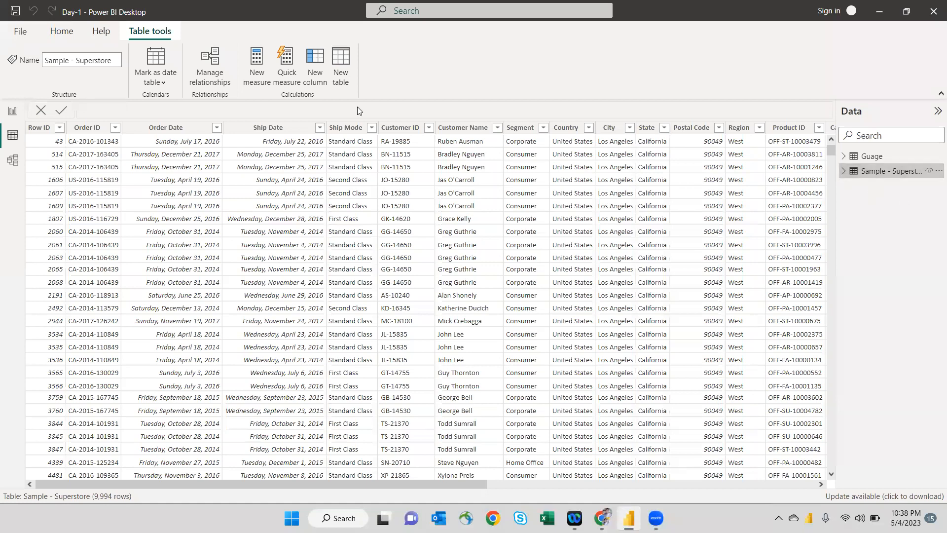
click(938, 171)
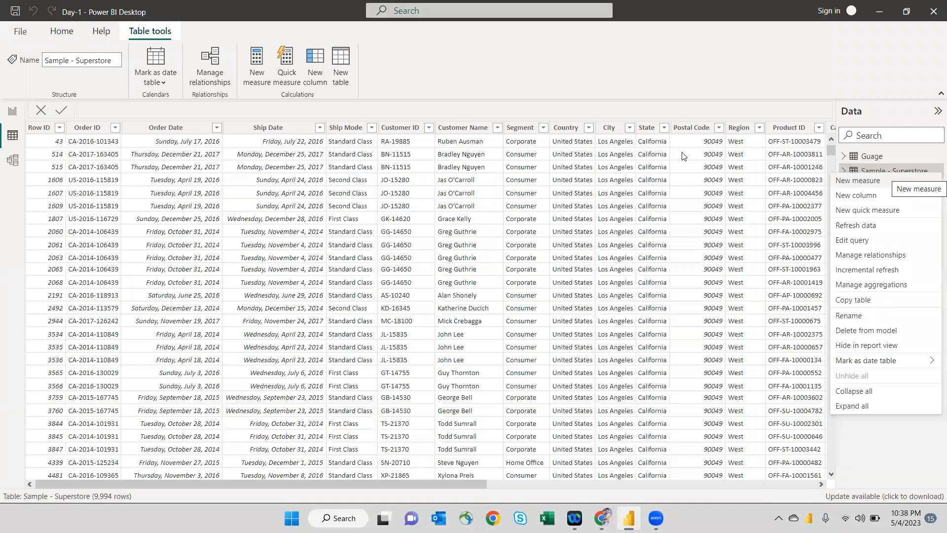
click(10, 112)
click(10, 113)
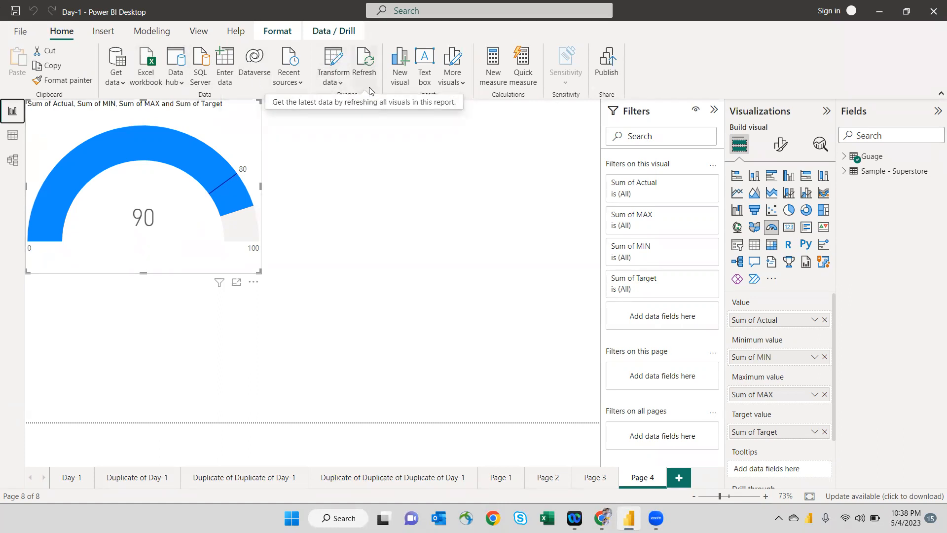
Step: Reopen the Power Query Editor to work with the Sample - Superstore query
click(333, 58)
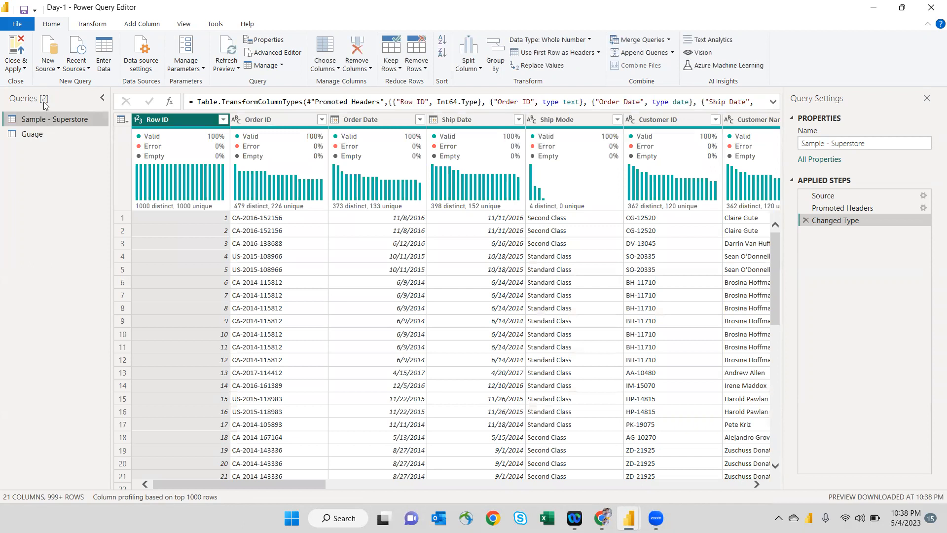
Step: Review the available transform, add-column and view commands, and inspect the CSV file settings of the Sample - Superstore query's Source step
click(172, 2)
click(90, 27)
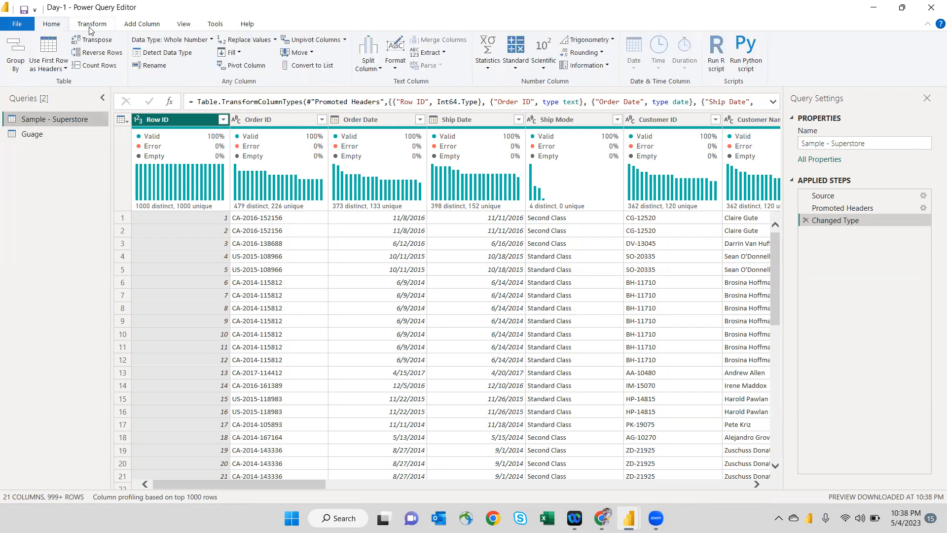
click(129, 27)
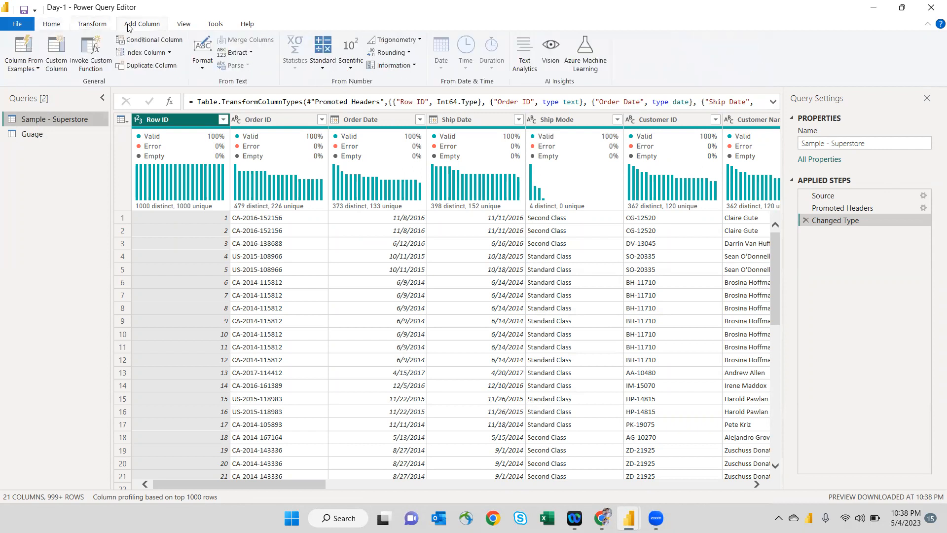
click(189, 29)
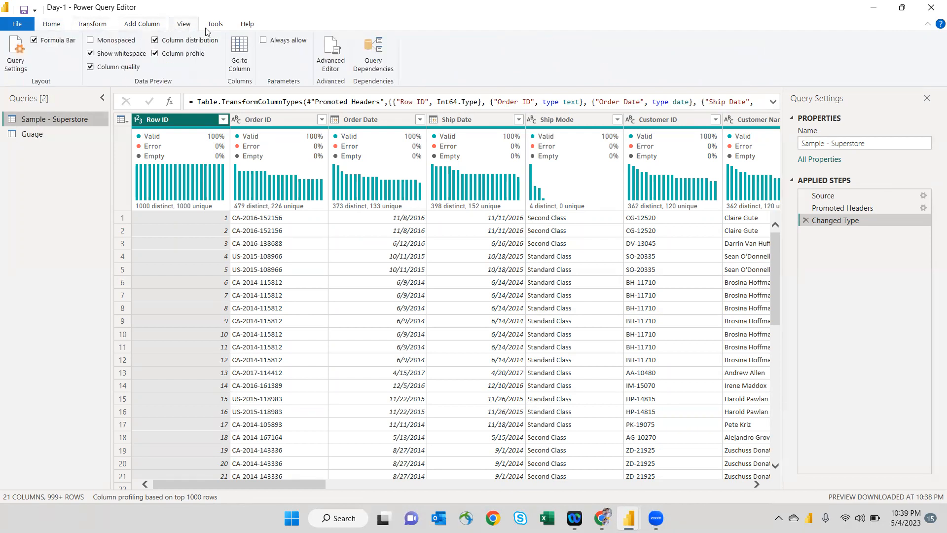
click(97, 29)
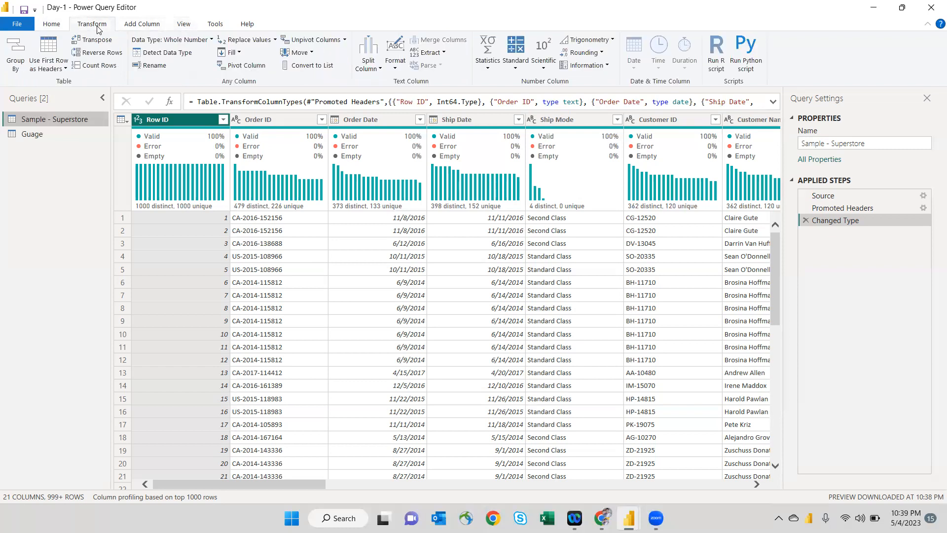
click(54, 30)
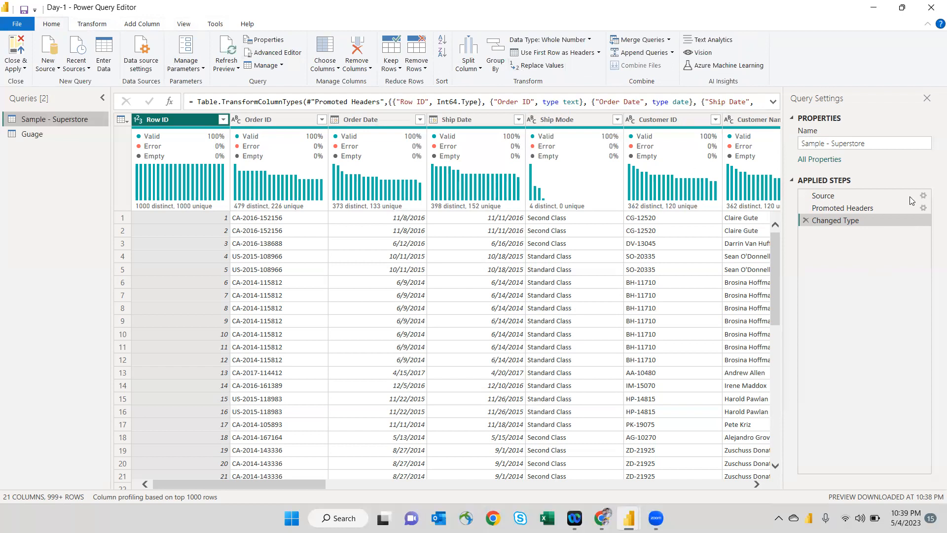
click(926, 199)
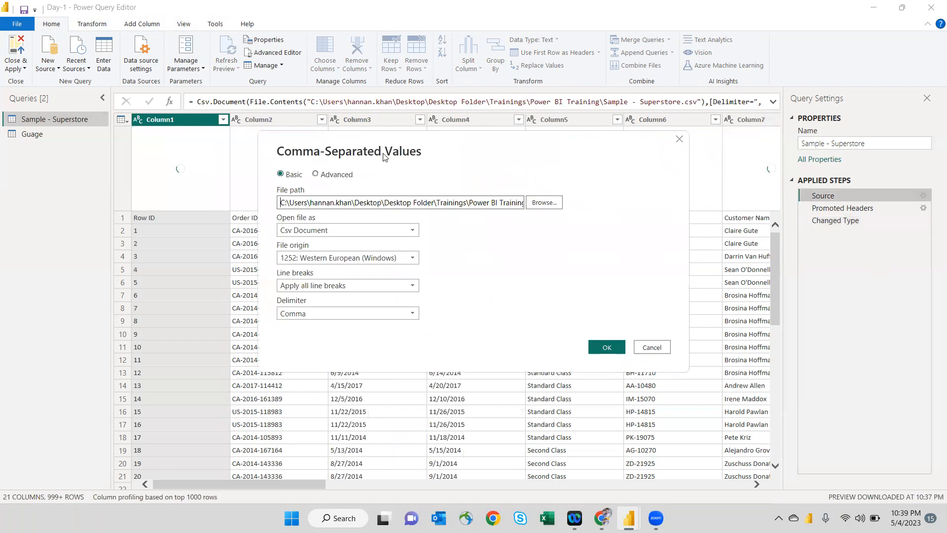
click(680, 140)
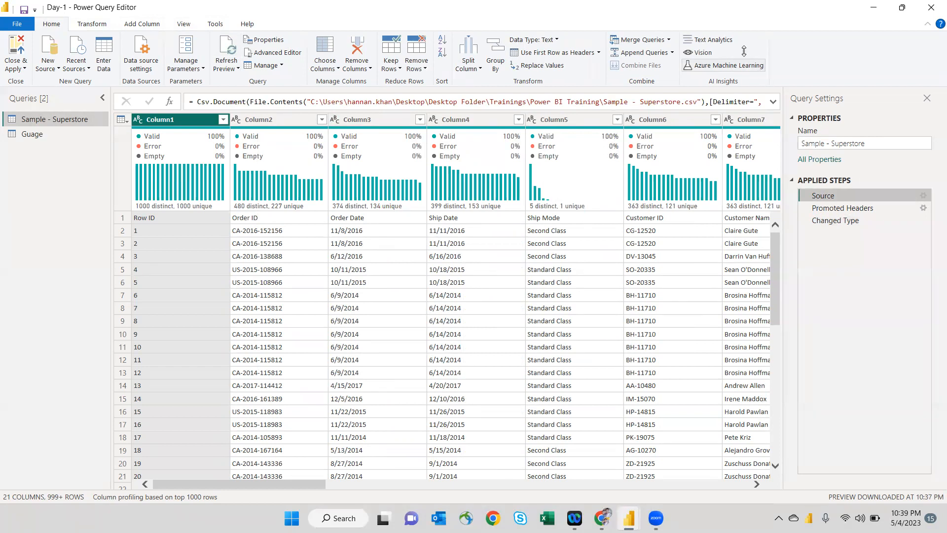
Step: Switch to File Explorer and move the Sample - Superstore file from the Power BI Training folder to the desktop, placing it below Day-1
click(902, 7)
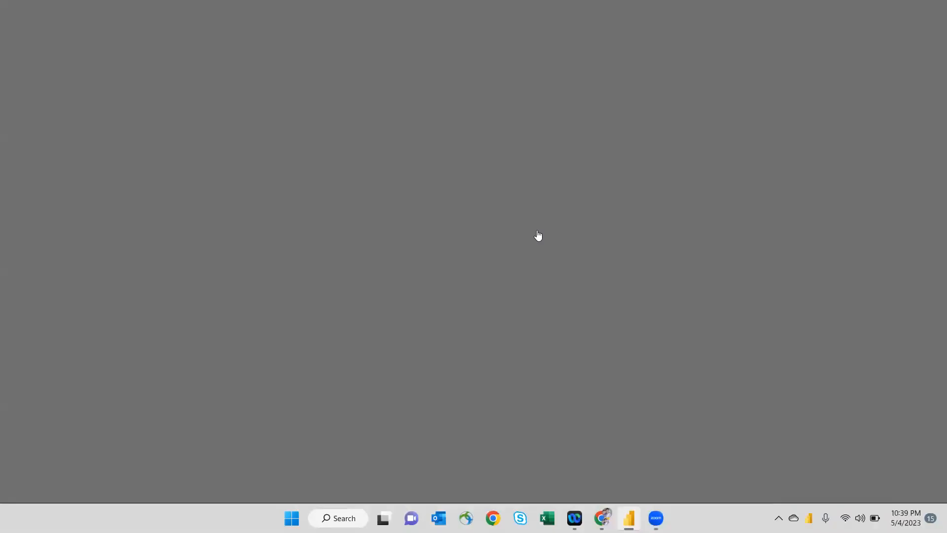
key(super+d)
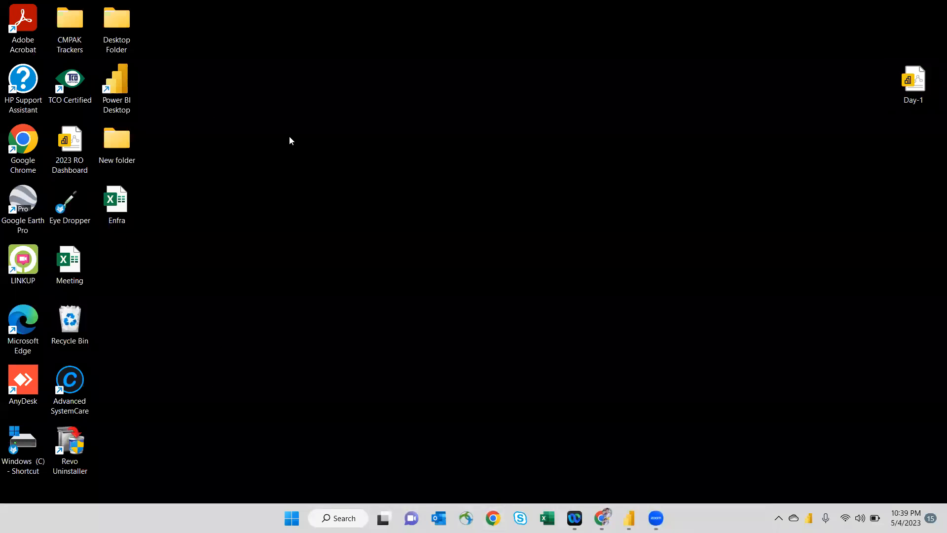
key(super+e)
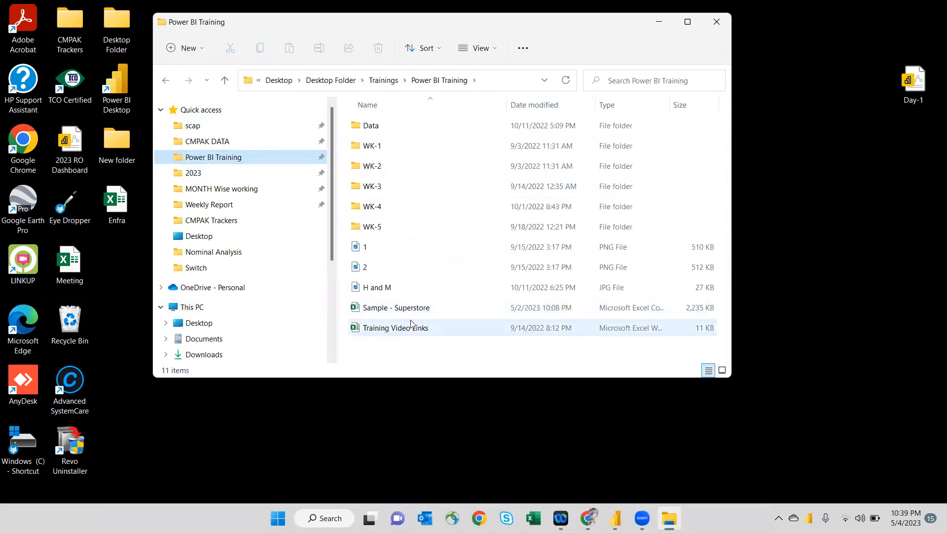
drag(402, 308, 837, 267)
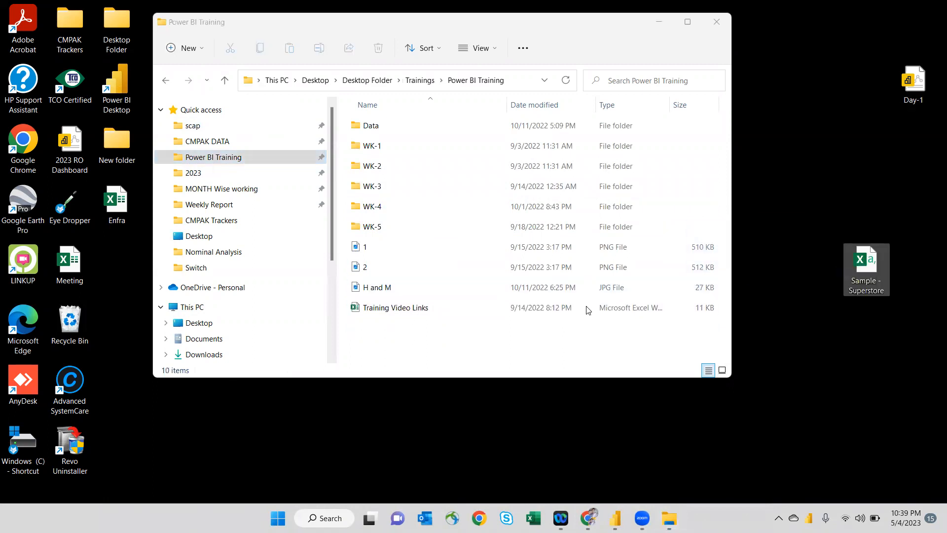
drag(328, 26, 307, 209)
click(697, 206)
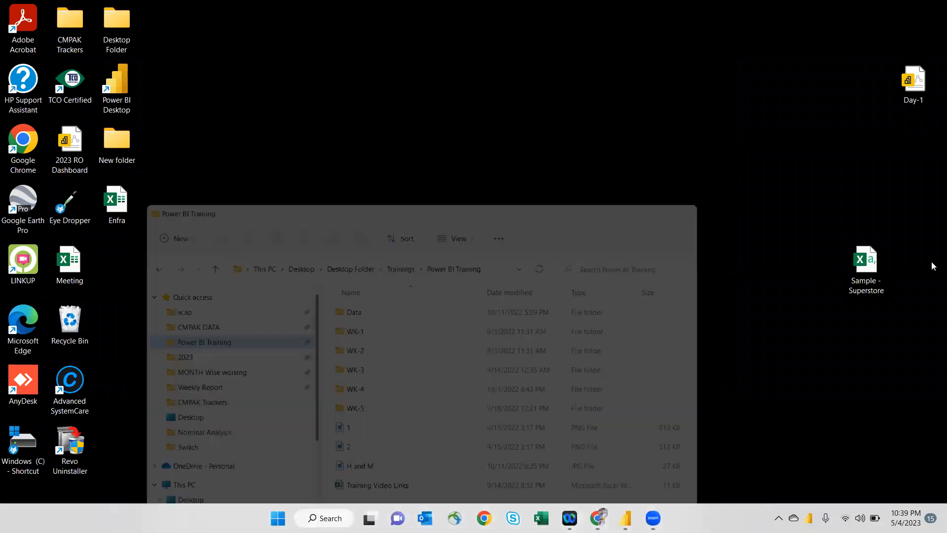
drag(869, 276, 878, 165)
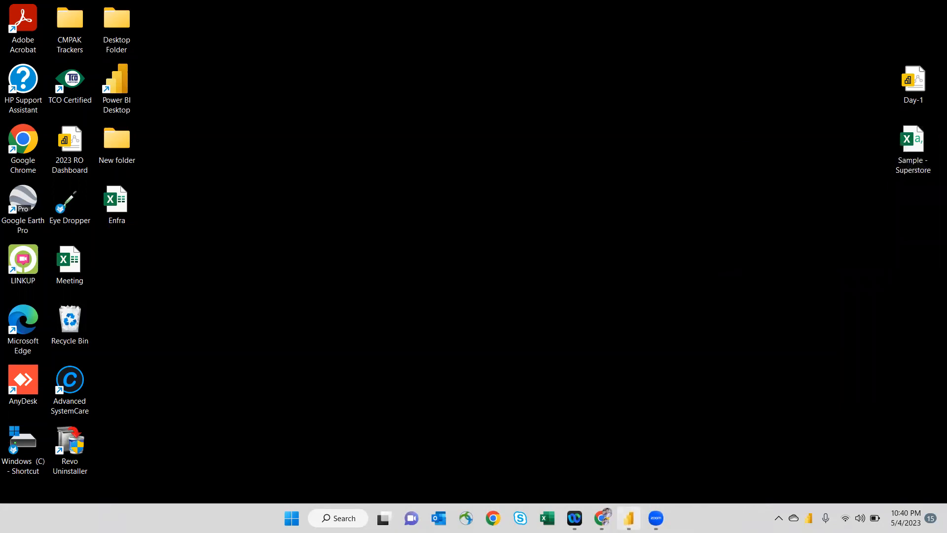
Step: Switch back to the Day-1 report in Power BI Desktop and refresh the data of all its tables
click(629, 518)
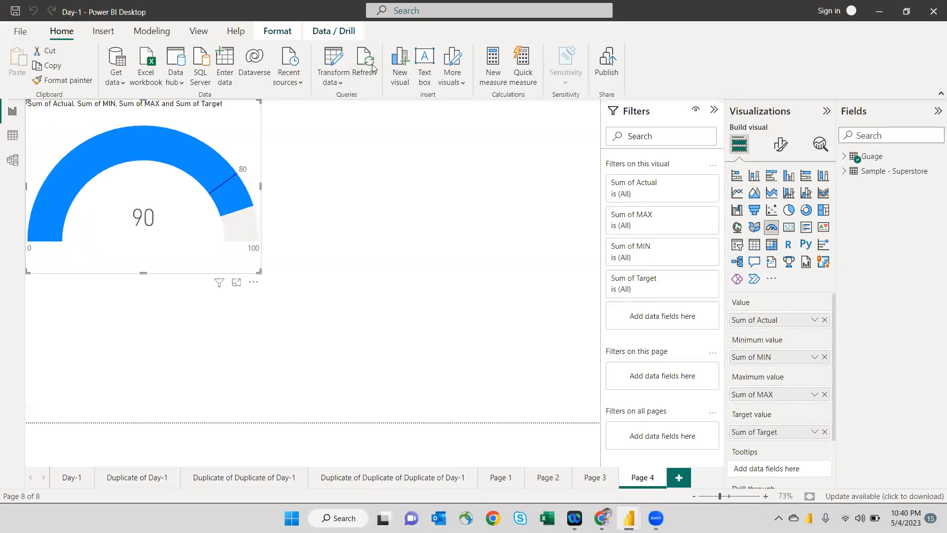
click(369, 67)
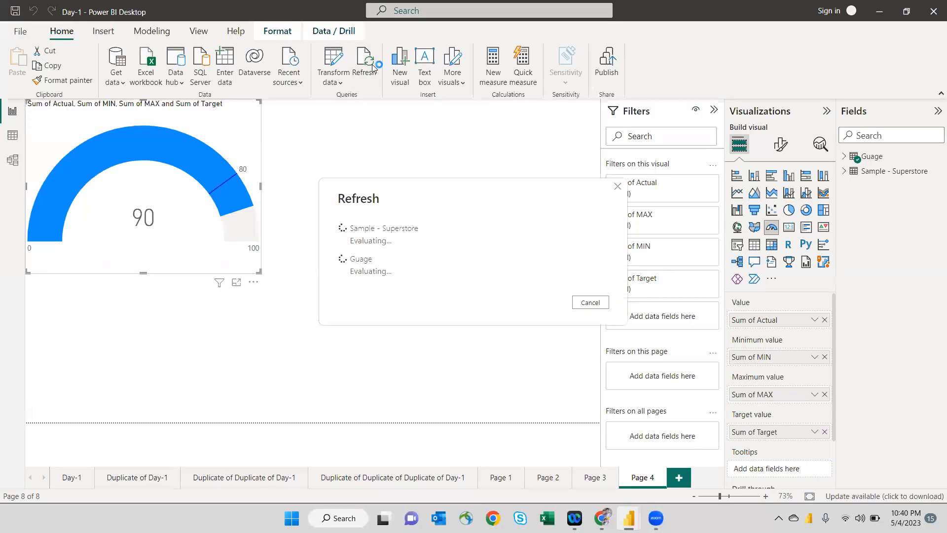